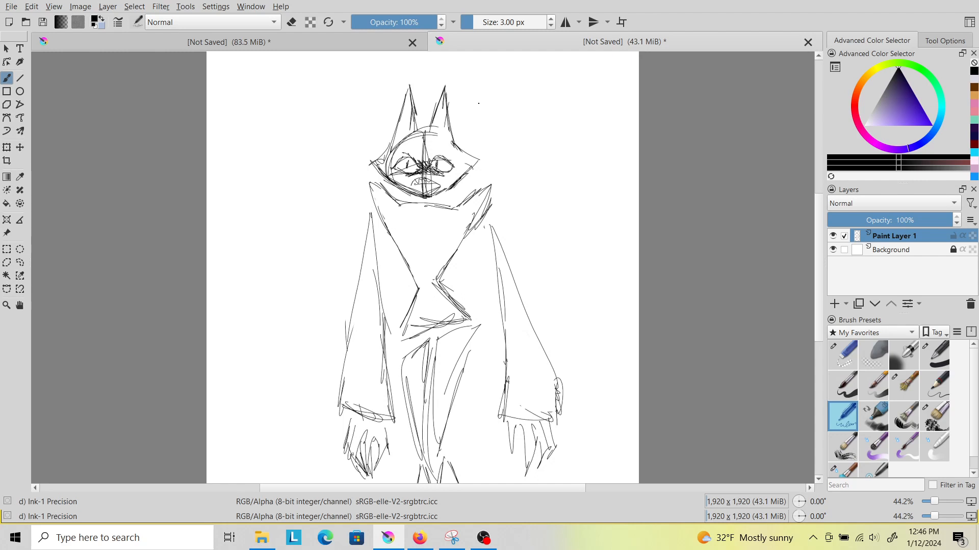
Unlock the Background layer and cover it with dark purple using the Basic-1 brush at 1000 px
left_click(917, 251)
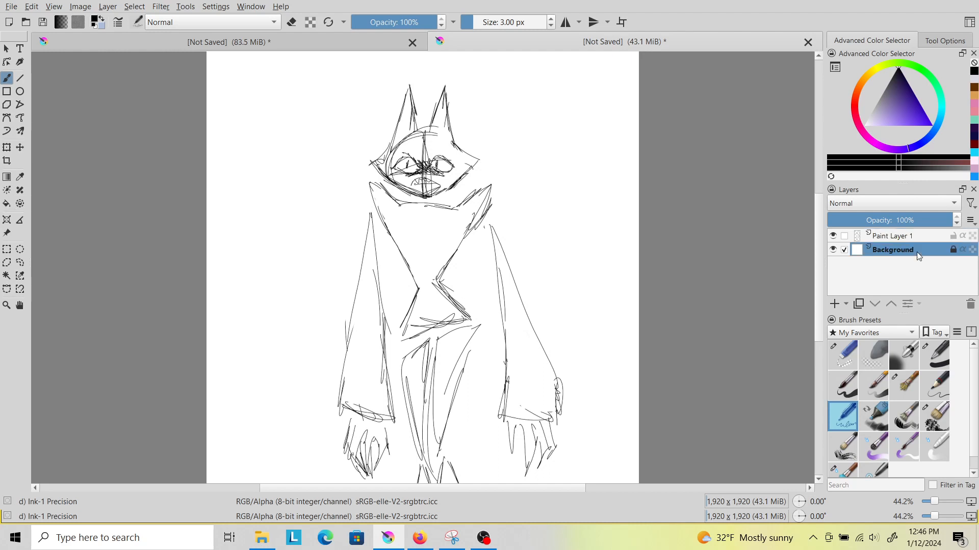
left_click(952, 250)
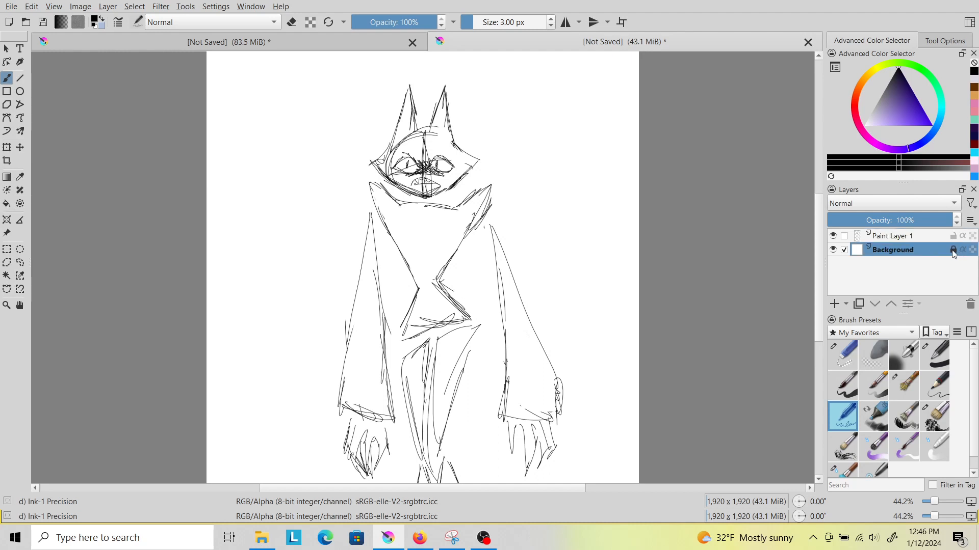
left_click(947, 354)
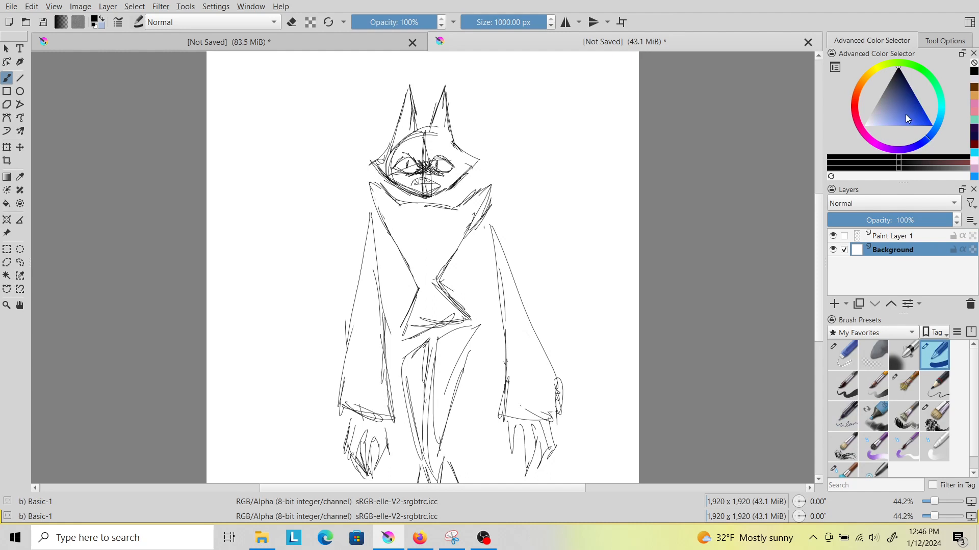
left_click(899, 95)
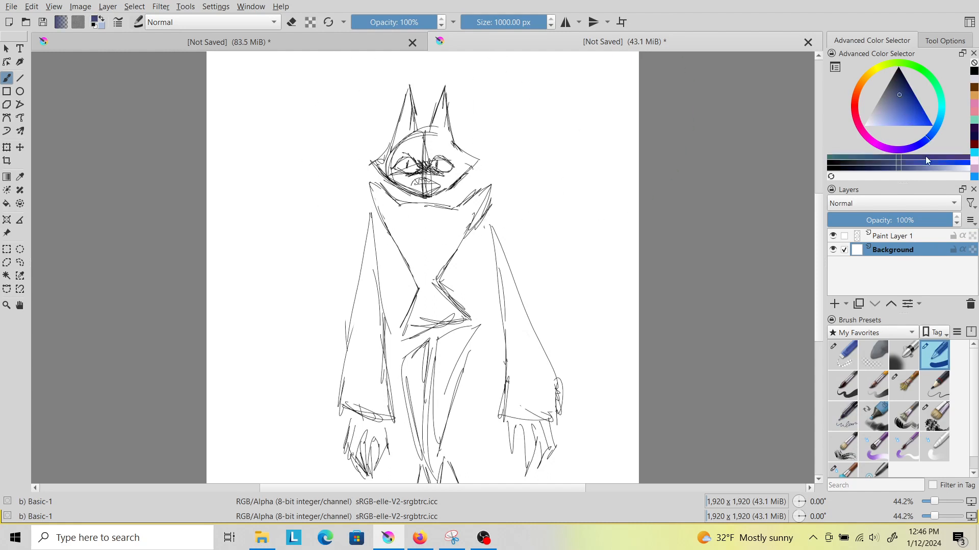
left_click(886, 148)
mouse_move(285, 97)
left_mouse_down()
mouse_move(326, 110)
mouse_move(367, 143)
mouse_move(476, 296)
mouse_move(181, 415)
mouse_move(693, 367)
left_mouse_up()
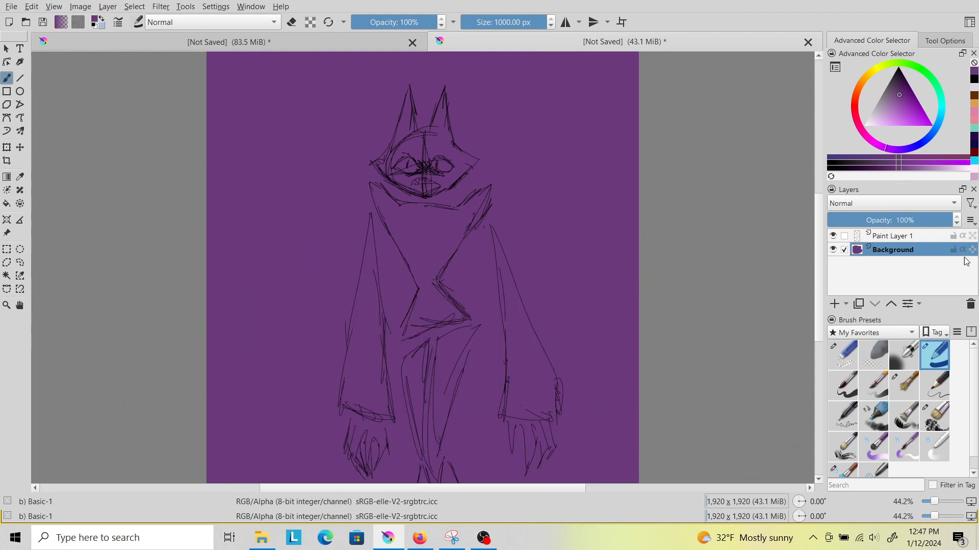
Add a layer above Paint Layer 1 and draw a large white sphere guide around the figure with Ink-1 Precision at 3 px
left_click(904, 239)
left_click(834, 304)
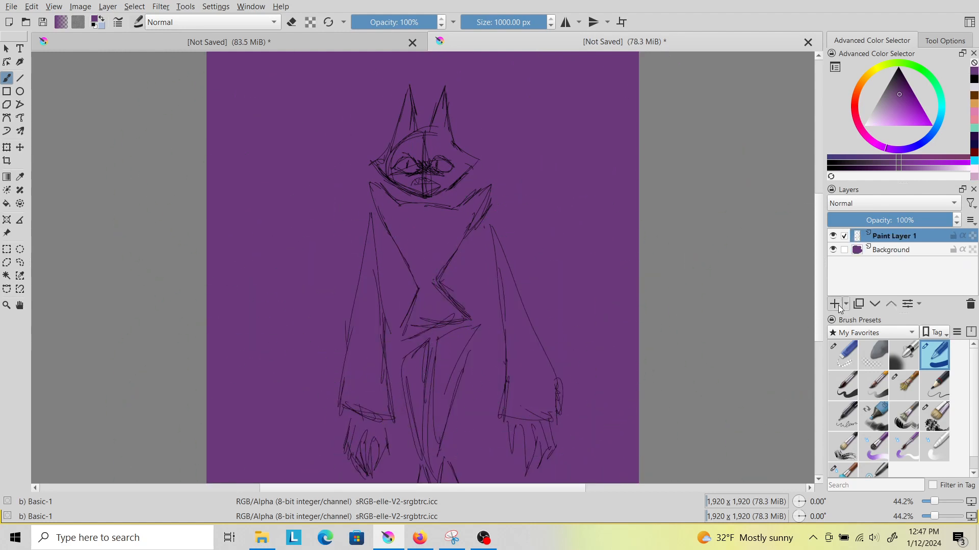
left_click(841, 407)
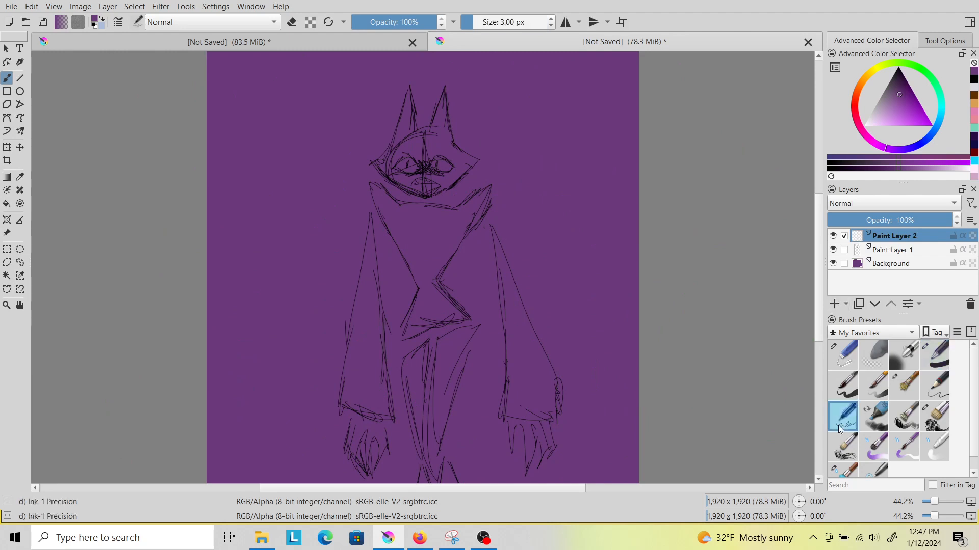
left_click(865, 126)
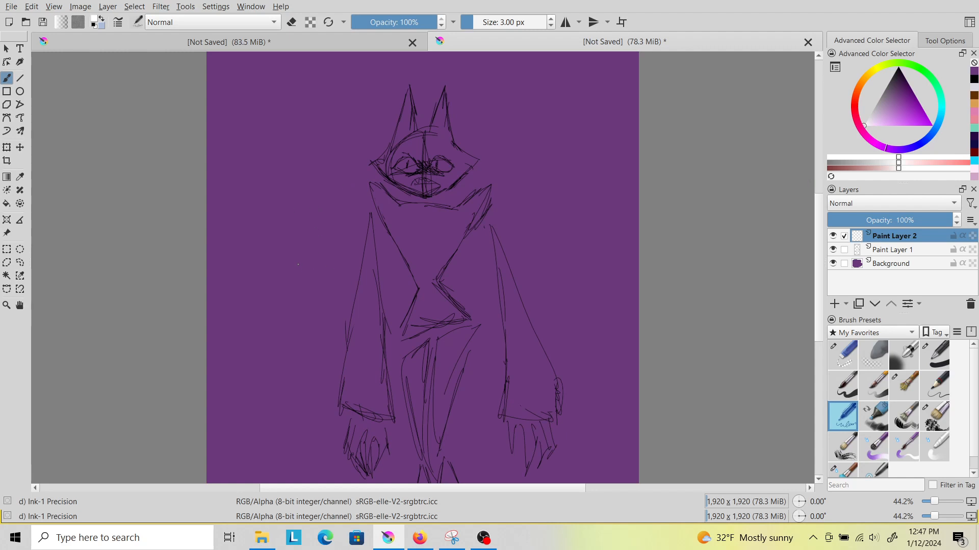
mouse_move(398, 254)
left_mouse_down()
mouse_move(273, 278)
mouse_move(295, 288)
mouse_move(415, 281)
mouse_move(537, 262)
mouse_move(637, 231)
mouse_move(572, 228)
mouse_move(378, 258)
left_mouse_up()
mouse_move(409, 62)
left_mouse_down()
mouse_move(445, 92)
mouse_move(512, 301)
mouse_move(432, 394)
mouse_move(351, 158)
mouse_move(389, 84)
mouse_move(348, 101)
mouse_move(273, 274)
mouse_move(390, 406)
mouse_move(491, 405)
left_mouse_up()
mouse_move(502, 399)
left_mouse_down()
mouse_move(591, 344)
mouse_move(616, 159)
mouse_move(455, 55)
mouse_move(381, 66)
left_mouse_up()
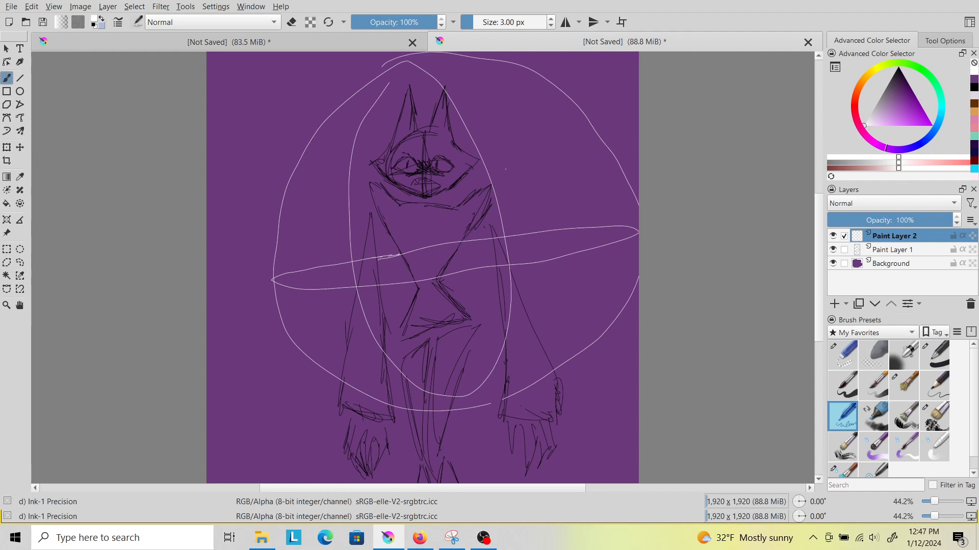
Sketch a small white circle with a heart shape beside the head, plus straight lines linking it to the head and shoulder
mouse_move(505, 146)
left_mouse_down()
mouse_move(523, 140)
mouse_move(535, 158)
left_mouse_up()
left_click_drag(439, 127, 495, 136)
left_click_drag(521, 177, 482, 230)
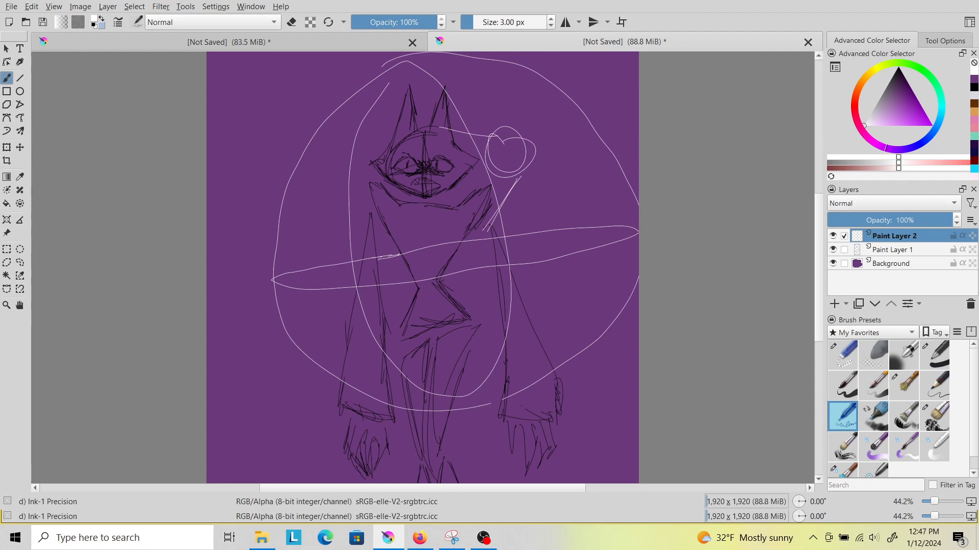
Add a layer above Paint Layer 2 and paint a pink swatch beside the figure with the Basic-5 Size brush at 40 px
left_click(860, 127)
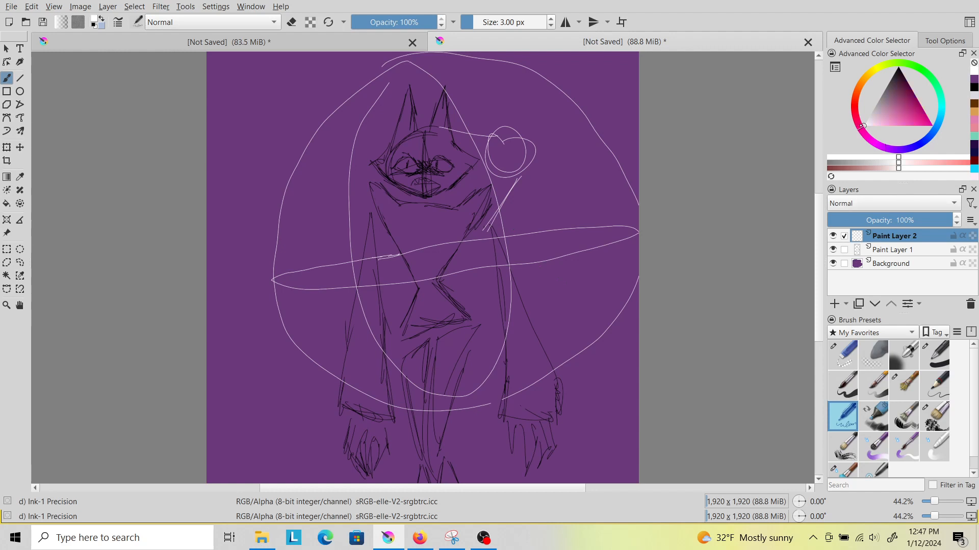
left_click(900, 123)
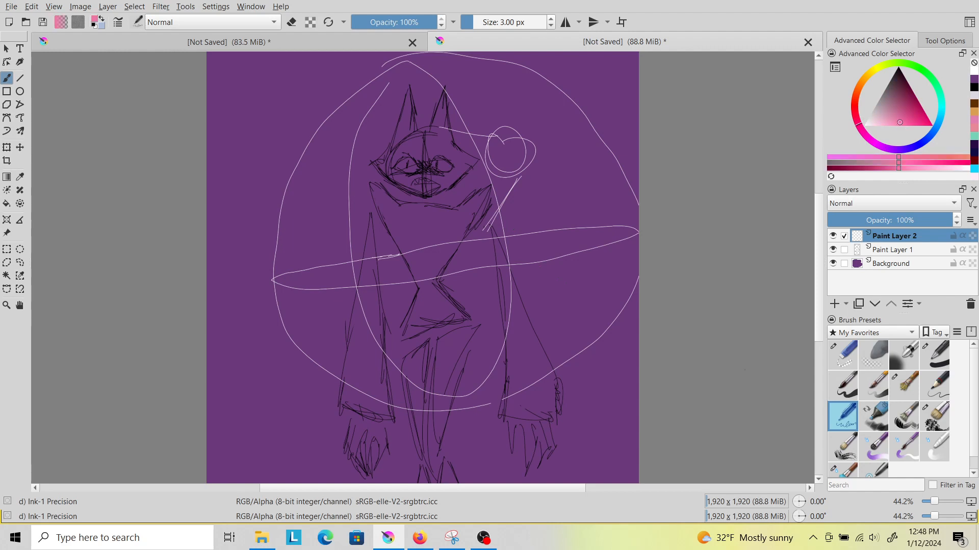
left_click(842, 386)
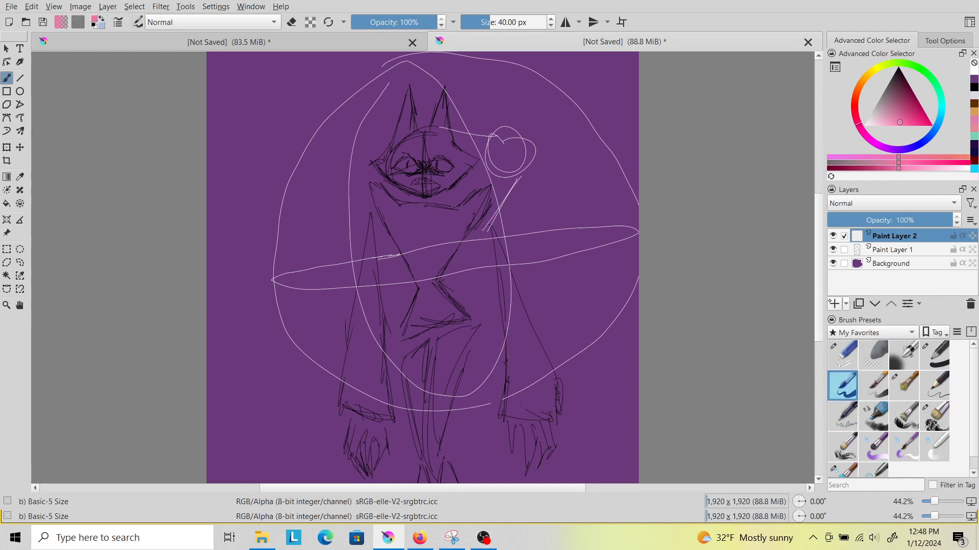
left_click(834, 304)
left_click_drag(238, 100, 244, 105)
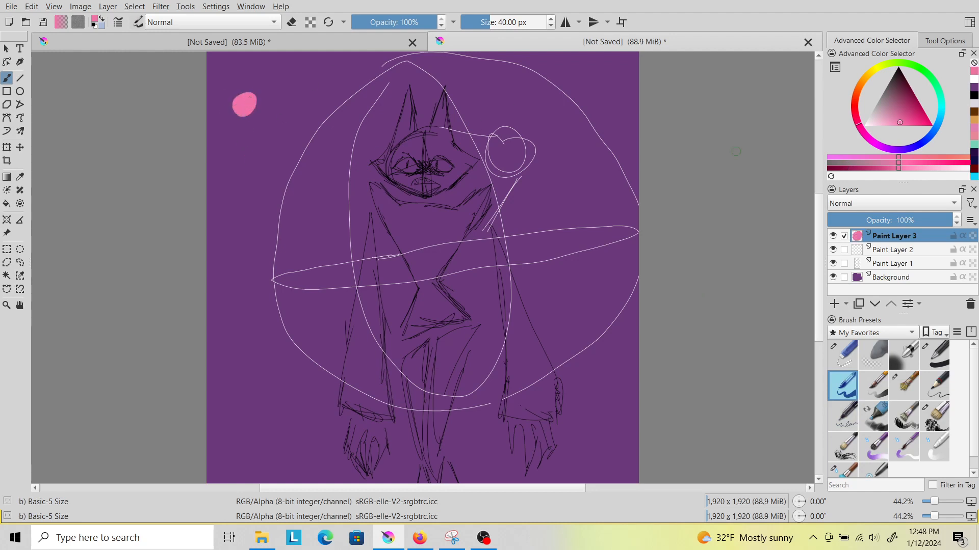
Choose a bright medium blue and paint a round swatch below the pink one
left_click(937, 131)
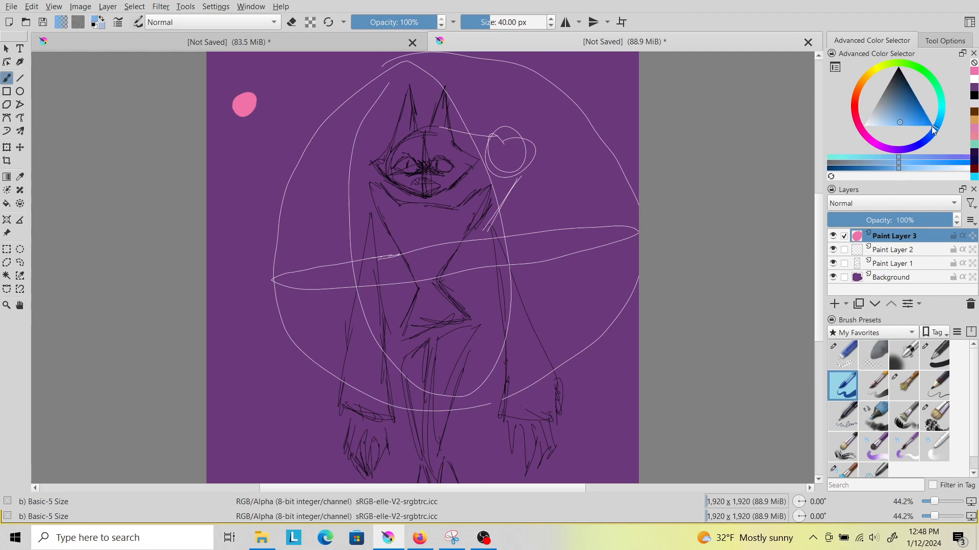
left_click_drag(909, 124, 912, 138)
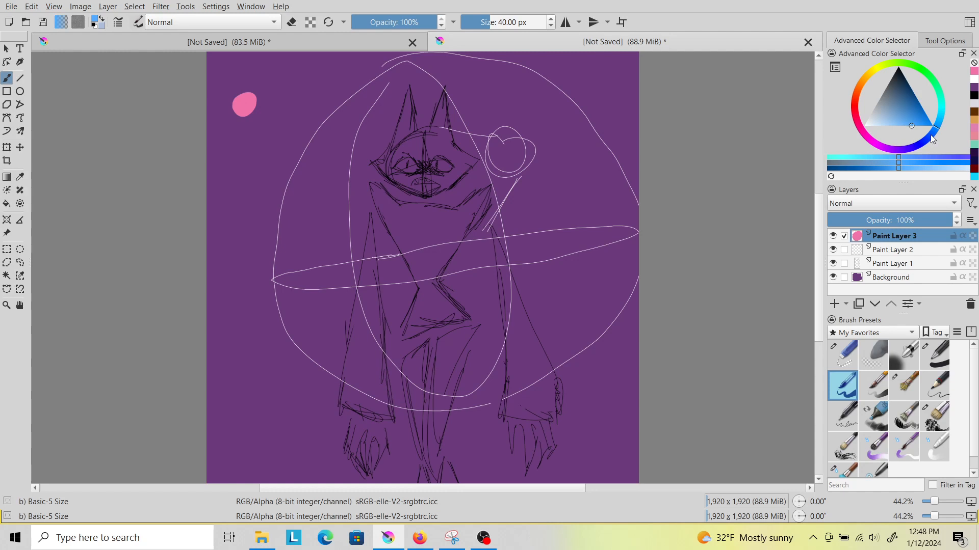
left_click(929, 135)
left_click_drag(222, 149, 231, 145)
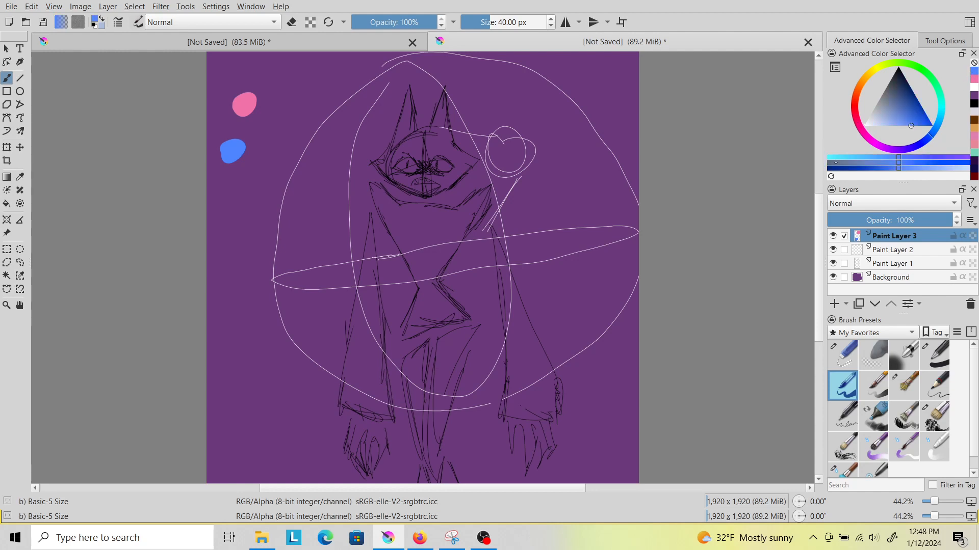
Paint adjoining blue and pink strokes as a mixing patch below the blue swatch
left_click_drag(237, 215, 244, 207)
key("x")
left_click_drag(248, 227, 240, 220)
Blend the blue and pink patch into one light purple swatch with Blender Textured Soft at 100% opacity and 75.49 px
left_click(934, 416)
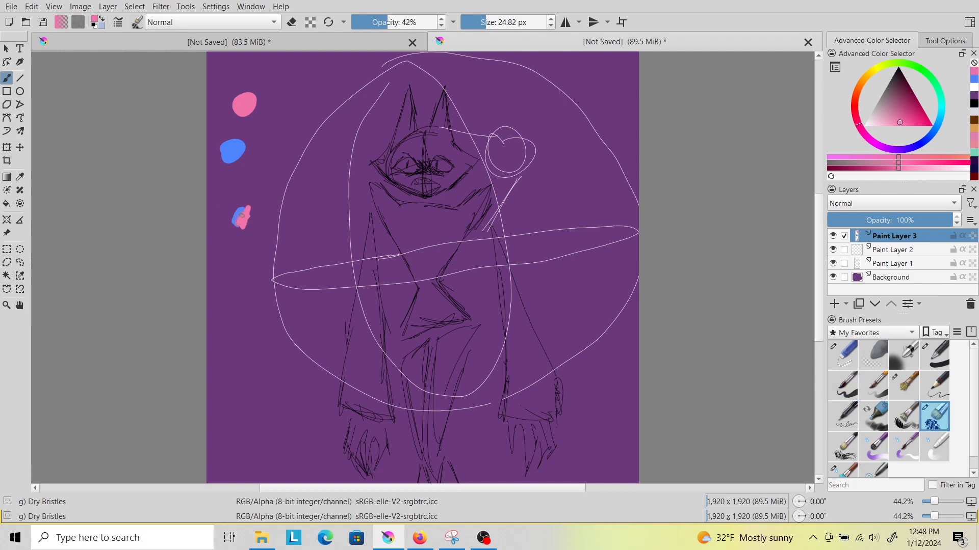
left_click_drag(385, 21, 448, 22)
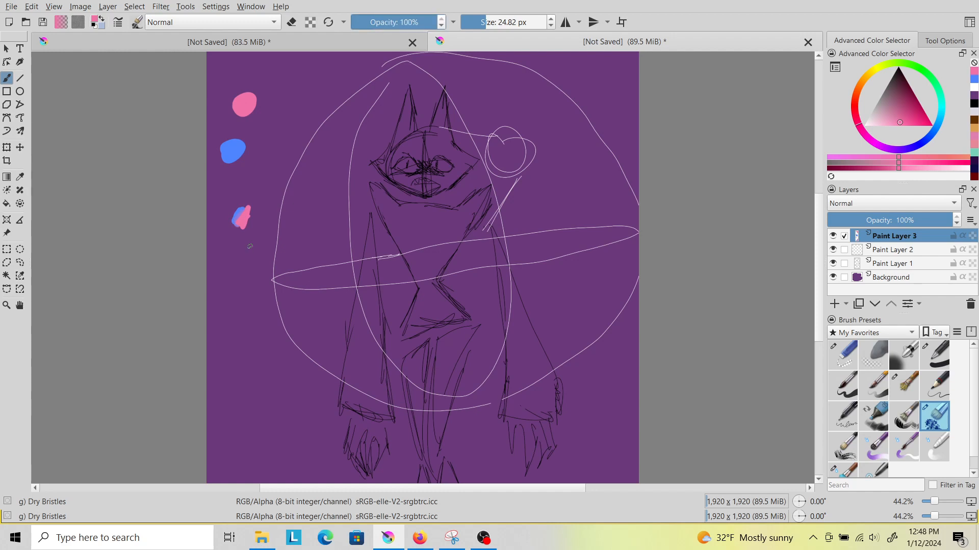
left_click(842, 468)
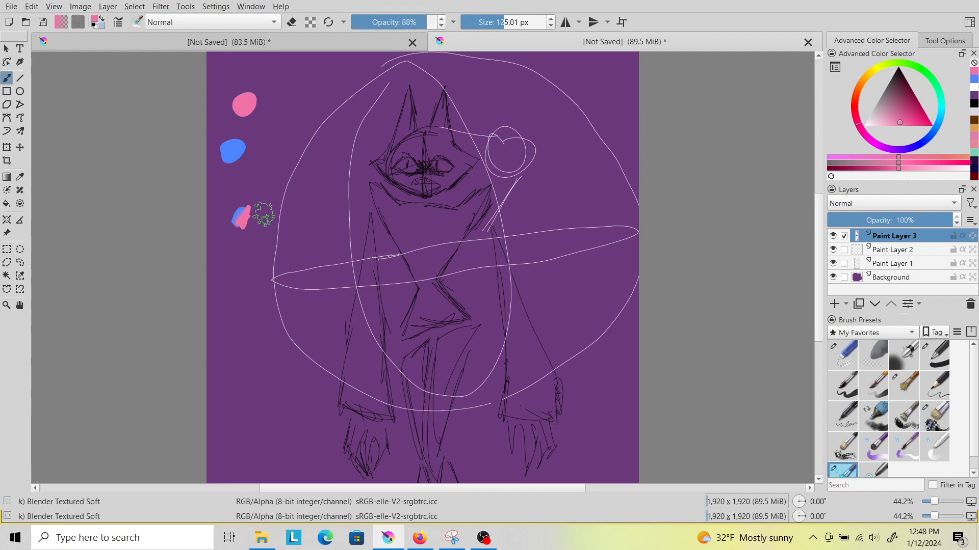
left_click_drag(426, 22, 498, 22)
left_click(479, 22)
mouse_move(240, 217)
left_mouse_down()
mouse_move(236, 205)
mouse_move(248, 214)
mouse_move(235, 212)
mouse_move(238, 234)
left_mouse_up()
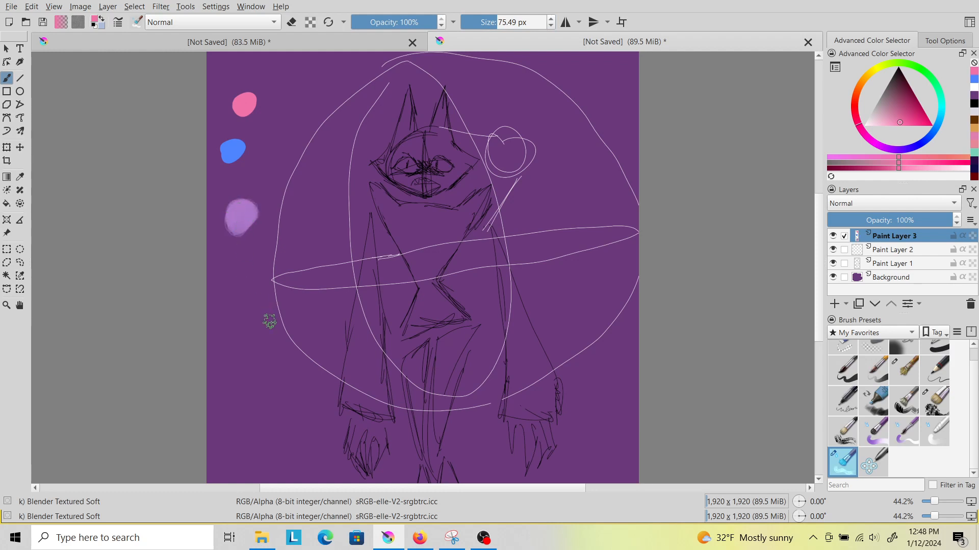
mouse_move(236, 214)
left_mouse_down()
mouse_move(225, 218)
mouse_move(233, 200)
mouse_move(240, 211)
left_mouse_up()
Add a new paint layer directly above Paint Layer 1
left_click(834, 250)
left_click(834, 250)
left_click(924, 260)
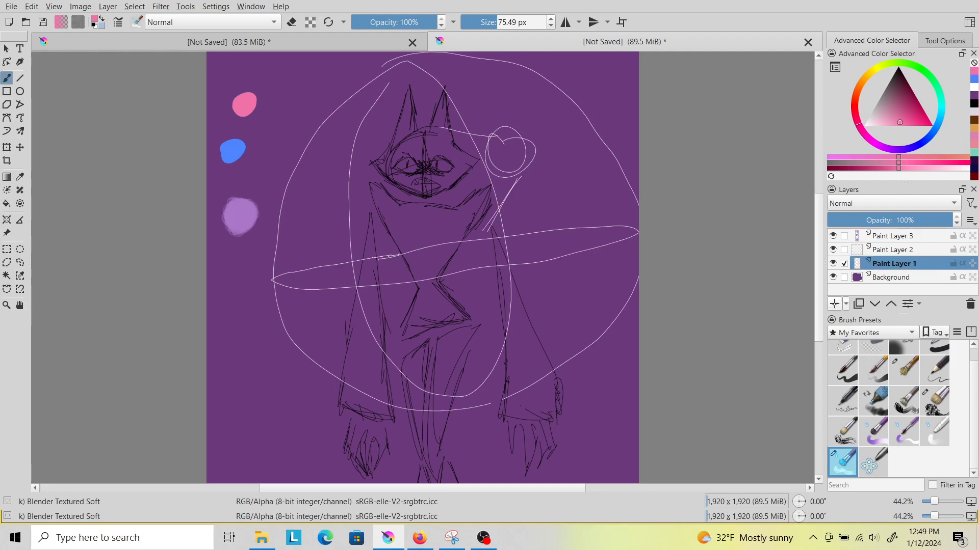
left_click(834, 304)
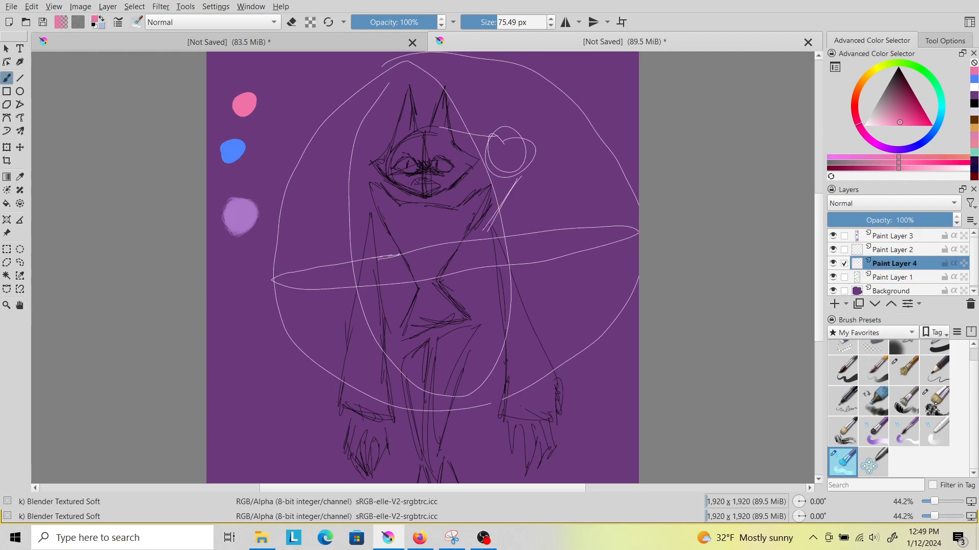
Set up the brushy brush at 100% opacity with the light purple sampled from the blended swatch
left_click(869, 372)
left_click(924, 376)
left_click(904, 370)
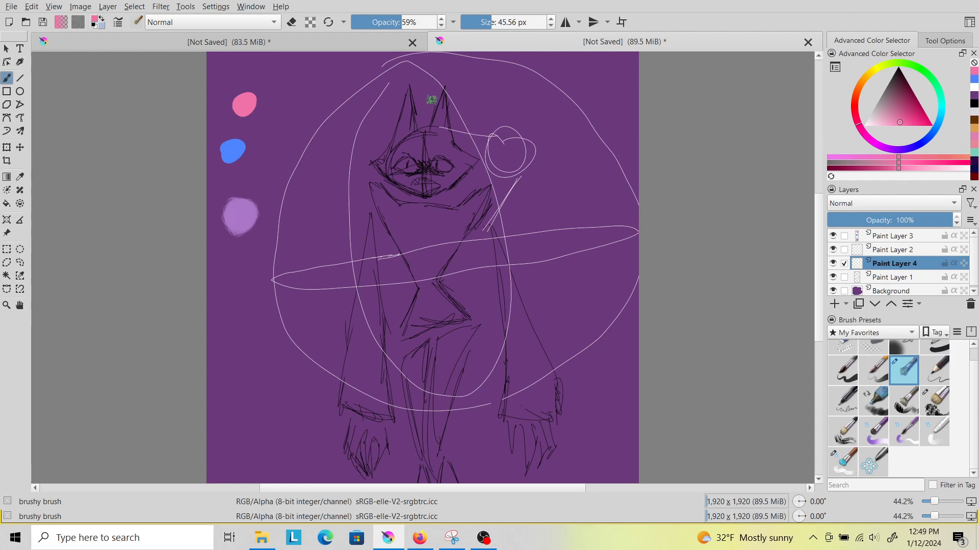
left_click(428, 22)
left_click_drag(431, 22, 446, 22)
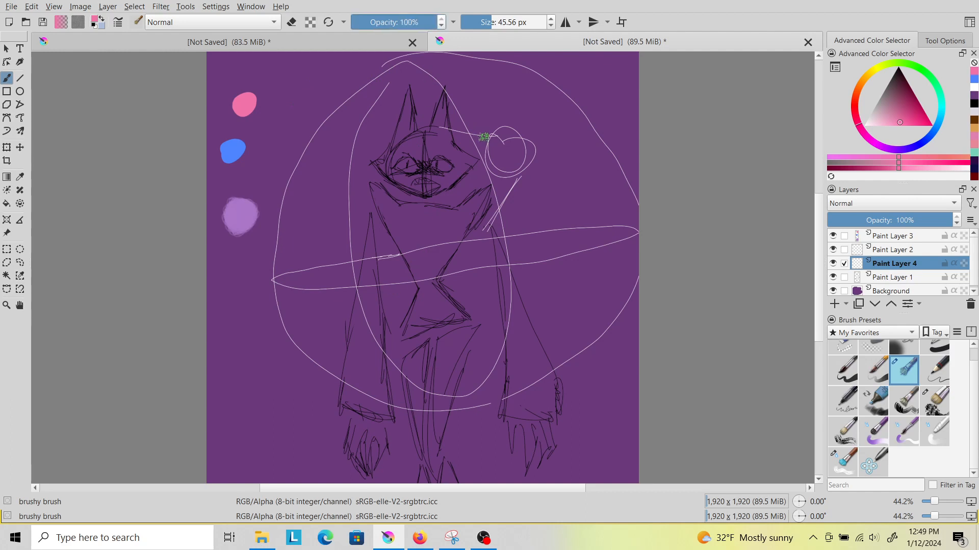
left_click(20, 177)
left_click(247, 205)
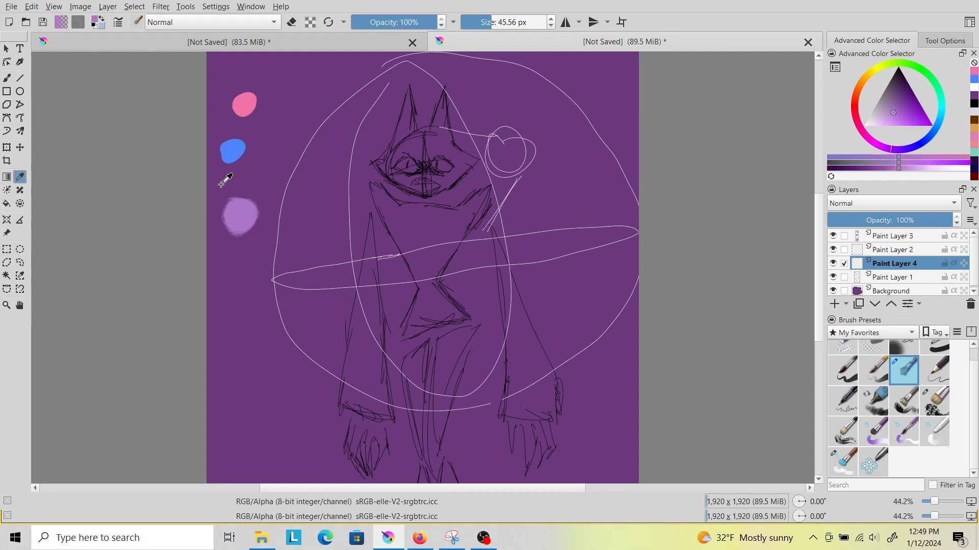
left_click(7, 77)
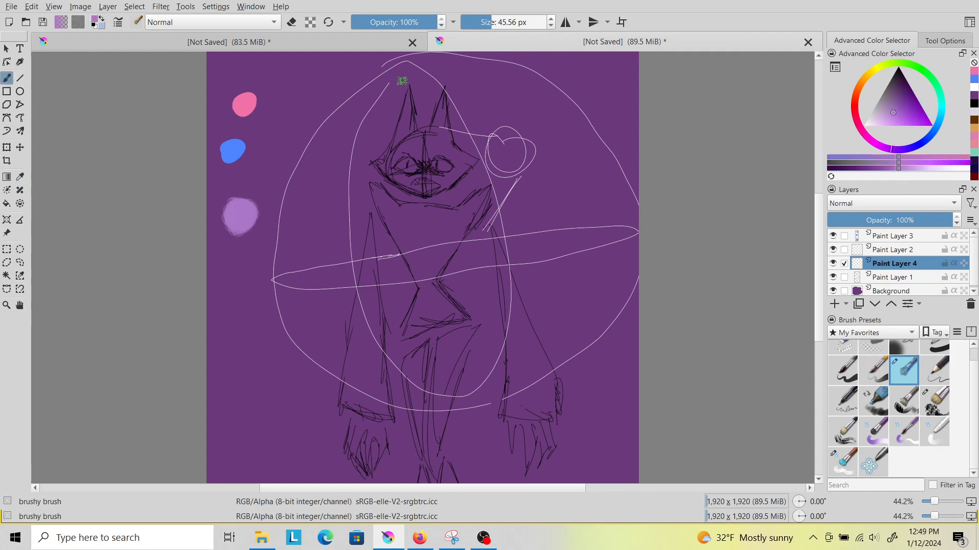
Paint a light purple base over the middle and right of the face and the ear bases with a 31.41 px brush
scroll(402, 80, "up", 2)
scroll(402, 81, "up", 2)
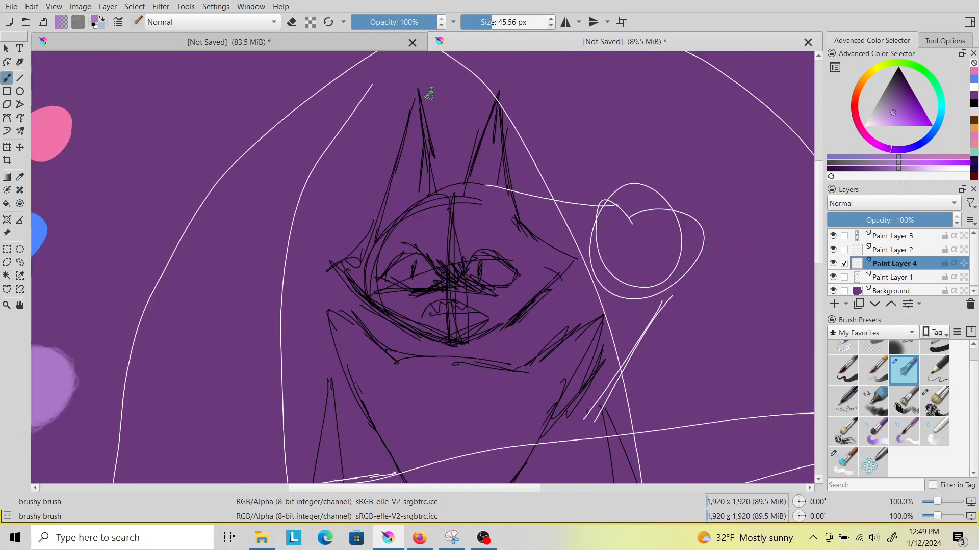
left_click(833, 263)
left_click(833, 264)
left_click_drag(491, 16, 488, 32)
mouse_move(464, 211)
left_mouse_down()
mouse_move(513, 243)
mouse_move(478, 211)
mouse_move(510, 242)
mouse_move(480, 214)
mouse_move(492, 238)
mouse_move(471, 219)
mouse_move(468, 249)
mouse_move(487, 239)
mouse_move(483, 282)
mouse_move(493, 288)
mouse_move(489, 207)
left_mouse_up()
mouse_move(488, 186)
left_mouse_down()
mouse_move(472, 219)
mouse_move(443, 231)
mouse_move(451, 246)
mouse_move(421, 200)
mouse_move(427, 235)
mouse_move(465, 227)
mouse_move(455, 264)
mouse_move(440, 266)
mouse_move(491, 283)
mouse_move(456, 300)
mouse_move(471, 272)
mouse_move(513, 270)
mouse_move(482, 313)
mouse_move(508, 298)
mouse_move(514, 263)
mouse_move(492, 210)
mouse_move(512, 253)
mouse_move(471, 233)
mouse_move(464, 306)
mouse_move(471, 252)
mouse_move(443, 282)
mouse_move(454, 283)
mouse_move(470, 260)
mouse_move(462, 259)
mouse_move(467, 238)
mouse_move(467, 248)
mouse_move(419, 229)
mouse_move(438, 283)
mouse_move(423, 227)
mouse_move(454, 296)
mouse_move(447, 315)
mouse_move(469, 293)
mouse_move(459, 323)
mouse_move(528, 284)
mouse_move(475, 308)
mouse_move(507, 290)
mouse_move(461, 290)
mouse_move(468, 252)
mouse_move(445, 260)
mouse_move(442, 281)
mouse_move(448, 246)
mouse_move(461, 276)
mouse_move(492, 248)
left_mouse_up()
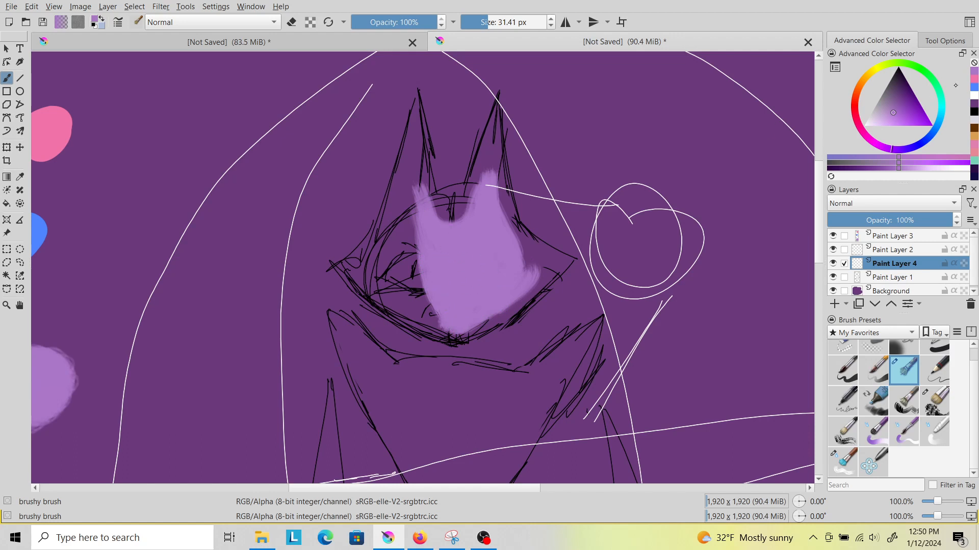
Paint pink over the centre of the face, then blue along both ears, the forehead and the right edge of the face
left_click(975, 79)
mouse_move(483, 227)
left_mouse_down()
mouse_move(503, 259)
mouse_move(489, 278)
mouse_move(467, 283)
mouse_move(466, 239)
mouse_move(469, 251)
mouse_move(445, 251)
mouse_move(473, 270)
mouse_move(486, 245)
mouse_move(487, 279)
mouse_move(502, 271)
mouse_move(497, 302)
mouse_move(490, 198)
mouse_move(498, 284)
mouse_move(512, 279)
mouse_move(498, 274)
mouse_move(489, 299)
mouse_move(469, 289)
mouse_move(503, 285)
left_mouse_up()
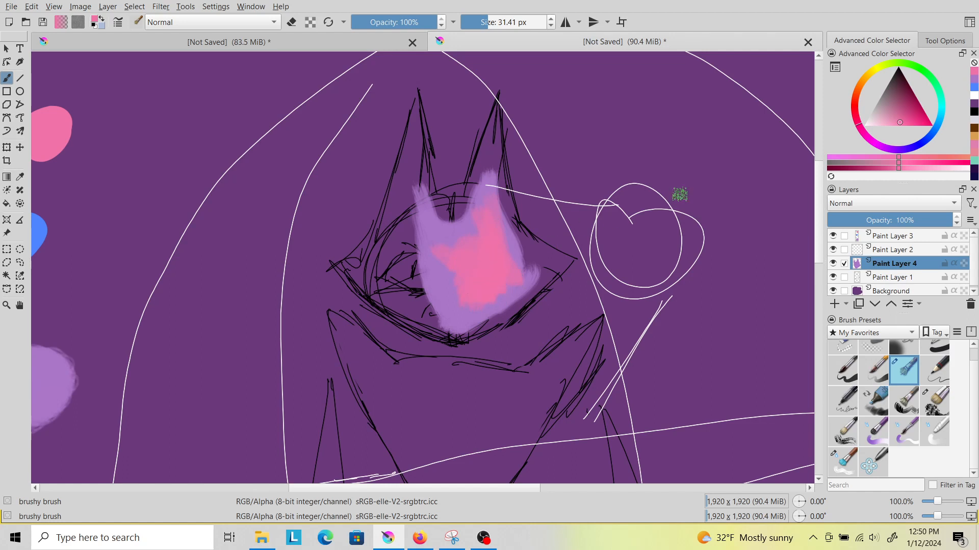
left_click(971, 87)
left_click_drag(414, 163, 418, 176)
mouse_move(449, 217)
left_mouse_down()
mouse_move(472, 188)
mouse_move(469, 196)
mouse_move(493, 139)
mouse_move(493, 160)
mouse_move(492, 141)
mouse_move(496, 150)
mouse_move(476, 131)
mouse_move(489, 122)
mouse_move(474, 180)
mouse_move(498, 177)
mouse_move(496, 150)
mouse_move(521, 239)
mouse_move(533, 254)
mouse_move(523, 238)
mouse_move(556, 254)
mouse_move(544, 255)
mouse_move(556, 260)
mouse_move(526, 305)
mouse_move(542, 281)
mouse_move(483, 330)
left_mouse_up()
left_click_drag(414, 177, 417, 135)
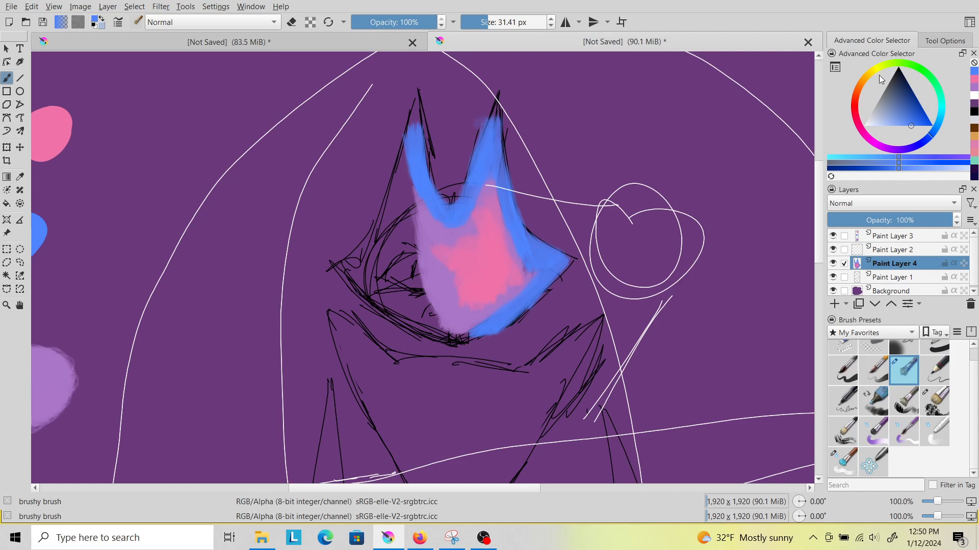
Paint darker indigo along the outer side of the left ear and bright blue down the left side of the face to the chin
left_click(916, 149)
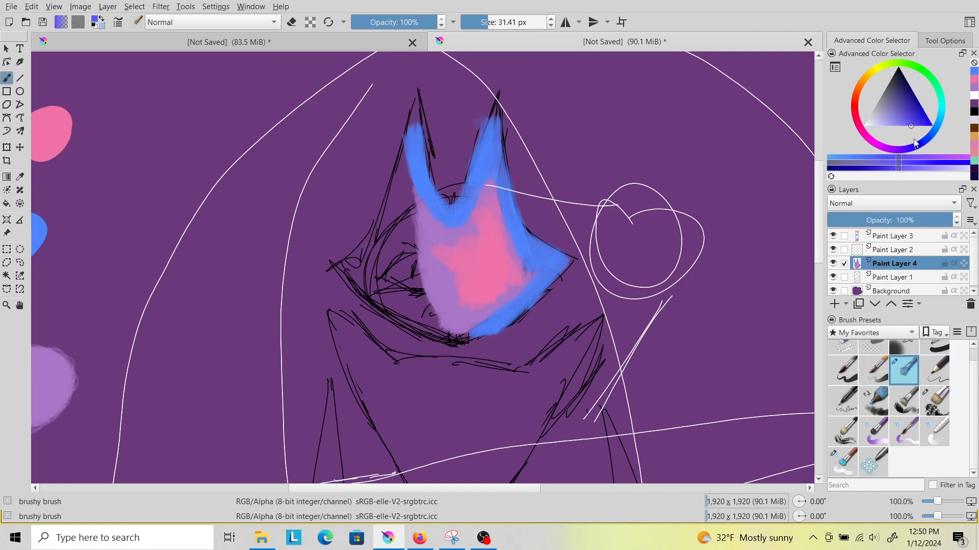
left_click(905, 112)
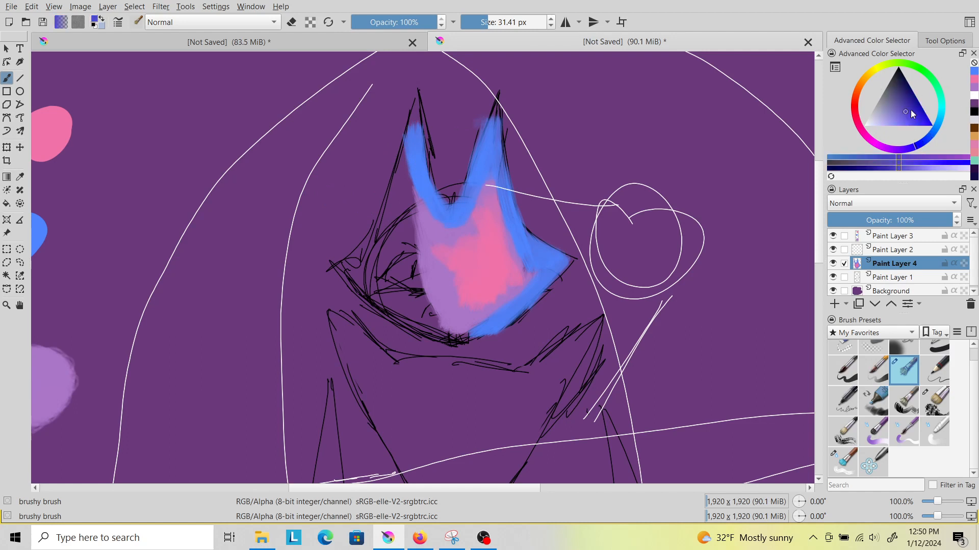
mouse_move(402, 124)
left_mouse_down()
mouse_move(415, 143)
mouse_move(415, 106)
mouse_move(410, 173)
mouse_move(411, 129)
mouse_move(401, 196)
mouse_move(405, 163)
mouse_move(388, 195)
mouse_move(408, 204)
left_mouse_up()
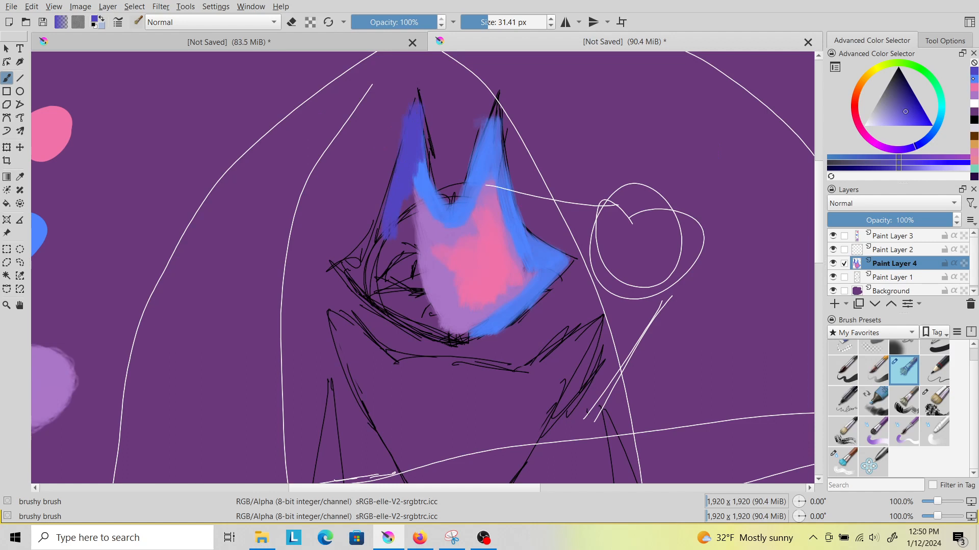
left_click(973, 79)
mouse_move(419, 182)
left_mouse_down()
mouse_move(414, 297)
mouse_move(409, 226)
mouse_move(419, 281)
mouse_move(401, 267)
mouse_move(441, 331)
mouse_move(408, 258)
mouse_move(451, 333)
mouse_move(432, 323)
mouse_move(461, 339)
left_mouse_up()
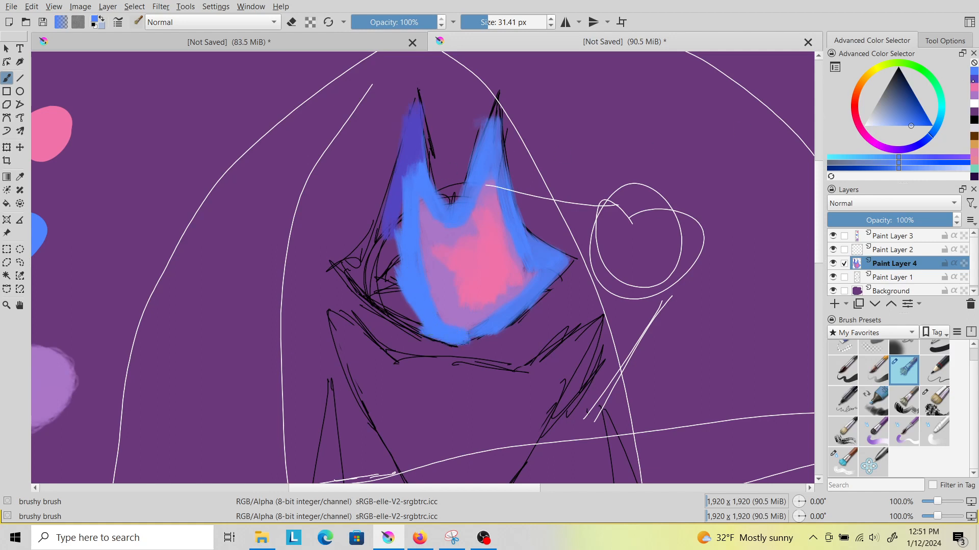
Paint indigo over the outer left side of the face, the right ear, the inner ear edges and the outer right cheek
left_click(972, 82)
mouse_move(420, 193)
left_mouse_down()
mouse_move(406, 177)
mouse_move(398, 255)
mouse_move(393, 225)
mouse_move(399, 196)
mouse_move(401, 289)
mouse_move(416, 317)
mouse_move(381, 287)
mouse_move(411, 326)
mouse_move(351, 273)
mouse_move(374, 258)
mouse_move(374, 278)
mouse_move(398, 199)
mouse_move(373, 266)
mouse_move(398, 205)
mouse_move(364, 265)
mouse_move(382, 235)
mouse_move(342, 266)
mouse_move(362, 286)
left_mouse_up()
mouse_move(492, 115)
left_mouse_down()
mouse_move(453, 197)
mouse_move(493, 105)
mouse_move(520, 173)
left_mouse_up()
mouse_move(537, 234)
left_mouse_down()
mouse_move(571, 257)
mouse_move(555, 255)
mouse_move(563, 261)
mouse_move(571, 252)
mouse_move(527, 314)
left_mouse_up()
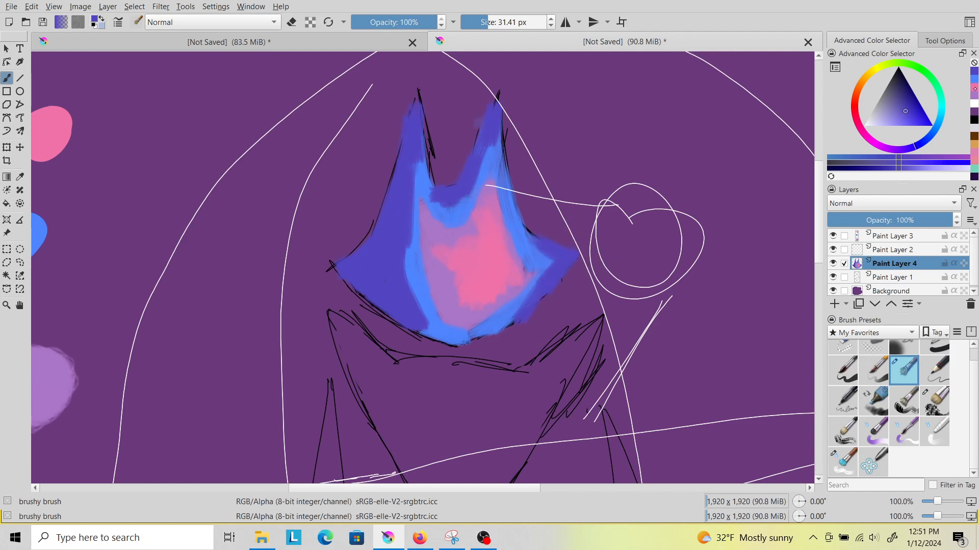
Lower the brush opacity to 60% and blend pink and light purple around the centre of the face
left_click(974, 89)
left_click_drag(403, 25, 396, 24)
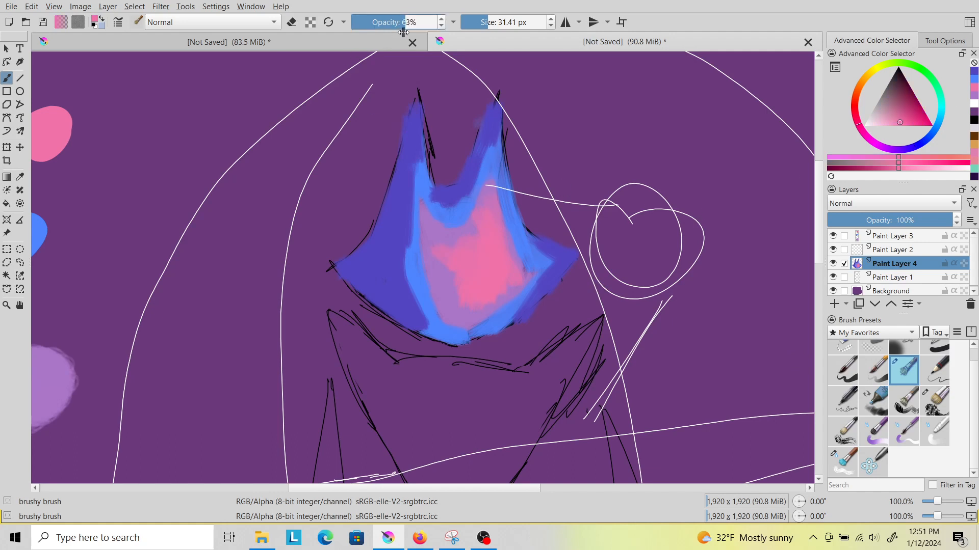
mouse_move(448, 252)
left_mouse_down()
mouse_move(479, 301)
mouse_move(508, 281)
mouse_move(502, 240)
mouse_move(485, 223)
mouse_move(441, 274)
mouse_move(442, 250)
mouse_move(454, 281)
mouse_move(422, 269)
mouse_move(439, 291)
mouse_move(416, 280)
mouse_move(481, 309)
mouse_move(467, 325)
left_mouse_up()
left_click(974, 95)
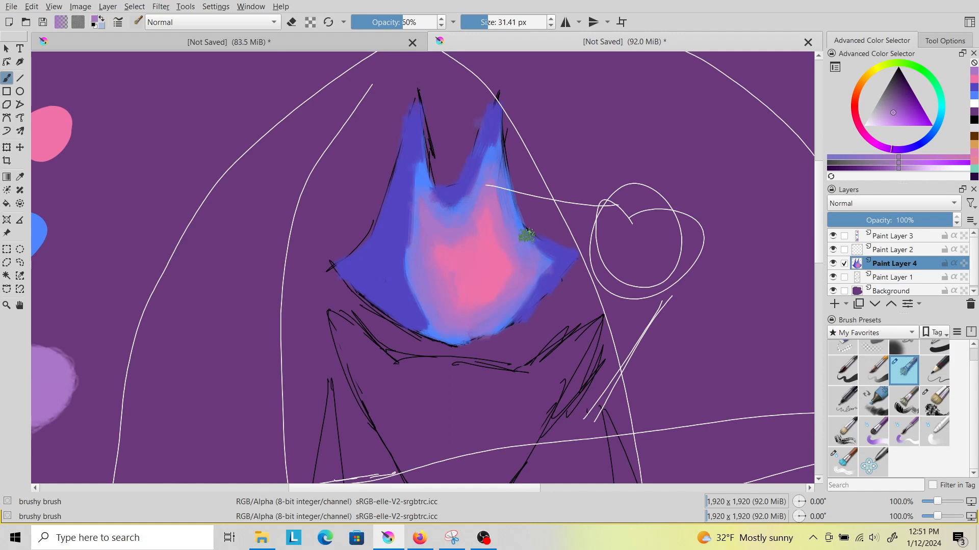
Blend blue over the indigo on the left ear, left side of the face, forehead and right cheek
left_click(973, 92)
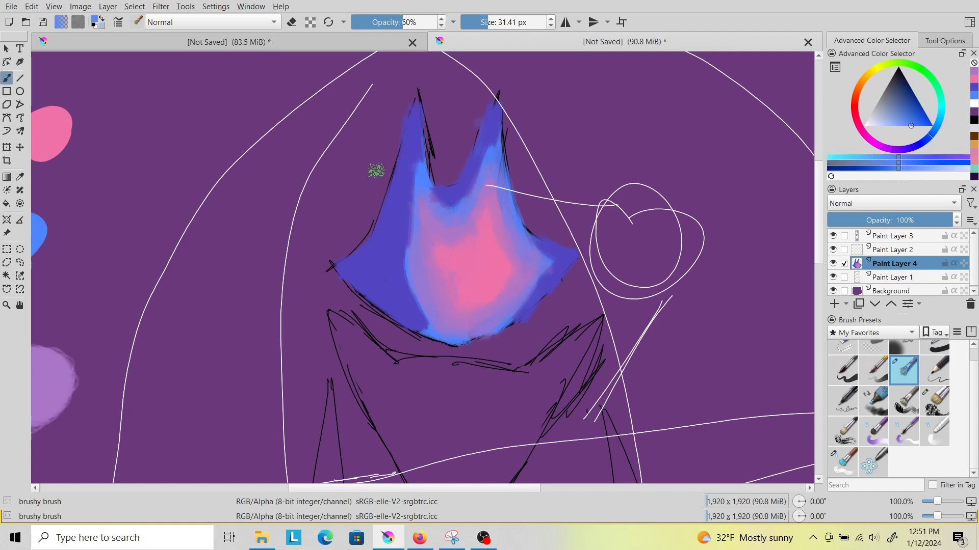
mouse_move(415, 157)
left_mouse_down()
mouse_move(417, 305)
mouse_move(393, 256)
mouse_move(415, 317)
mouse_move(388, 272)
mouse_move(431, 330)
mouse_move(400, 261)
left_mouse_up()
left_click_drag(407, 226, 408, 163)
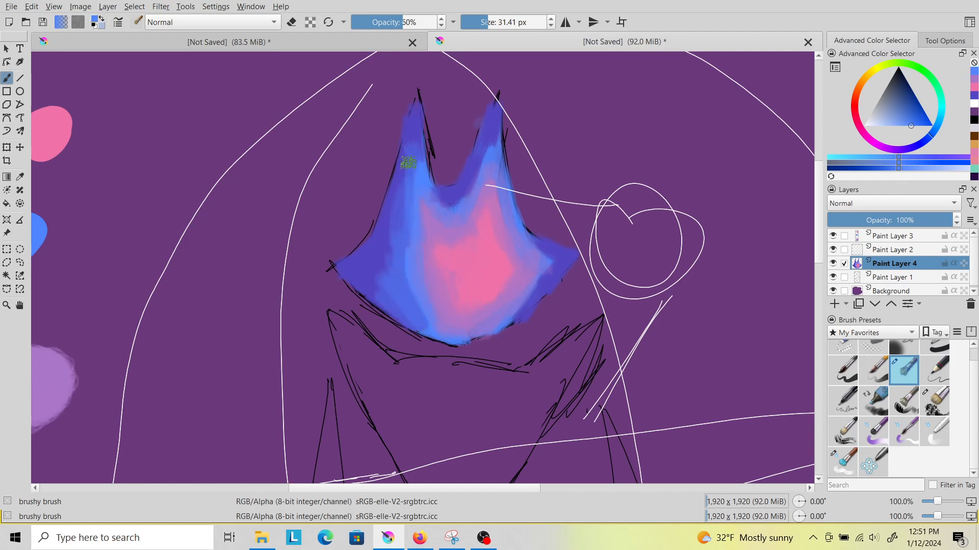
mouse_move(396, 269)
left_mouse_down()
mouse_move(367, 269)
mouse_move(403, 317)
left_mouse_up()
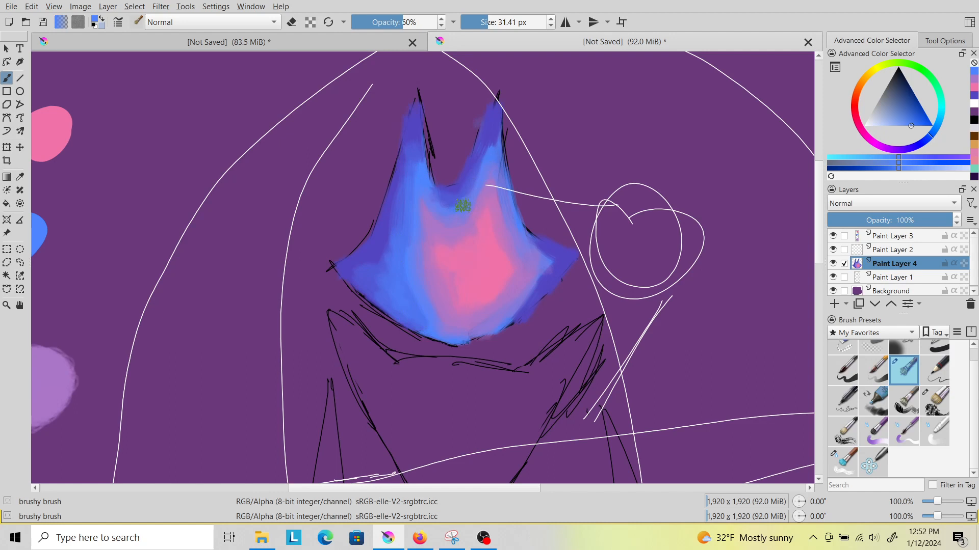
mouse_move(537, 252)
left_mouse_down()
mouse_move(557, 256)
mouse_move(538, 291)
left_mouse_up()
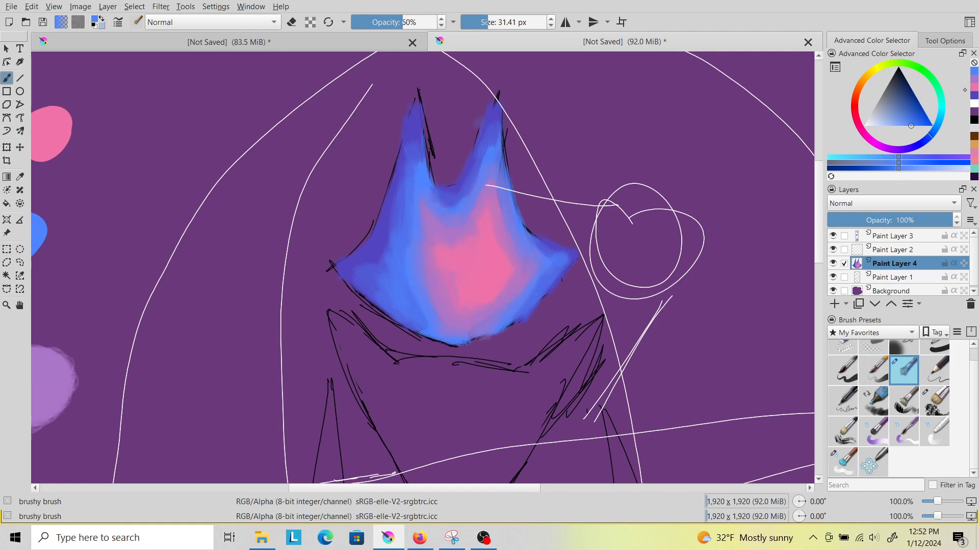
Soften the outline of the pink face centre with light purple and undo the last stroke
key("x")
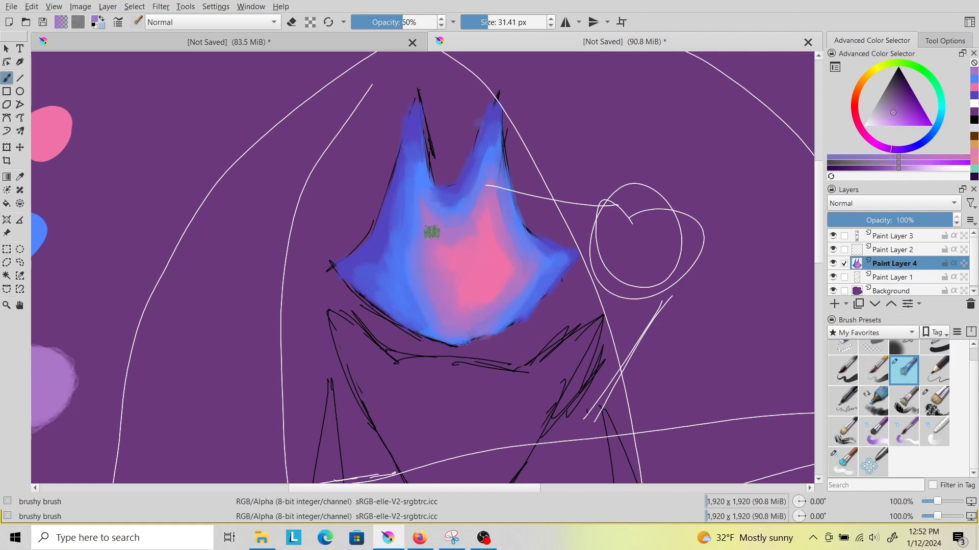
mouse_move(447, 249)
left_mouse_down()
mouse_move(485, 240)
mouse_move(513, 284)
mouse_move(515, 264)
mouse_move(475, 312)
left_mouse_up()
key("ctrl+z")
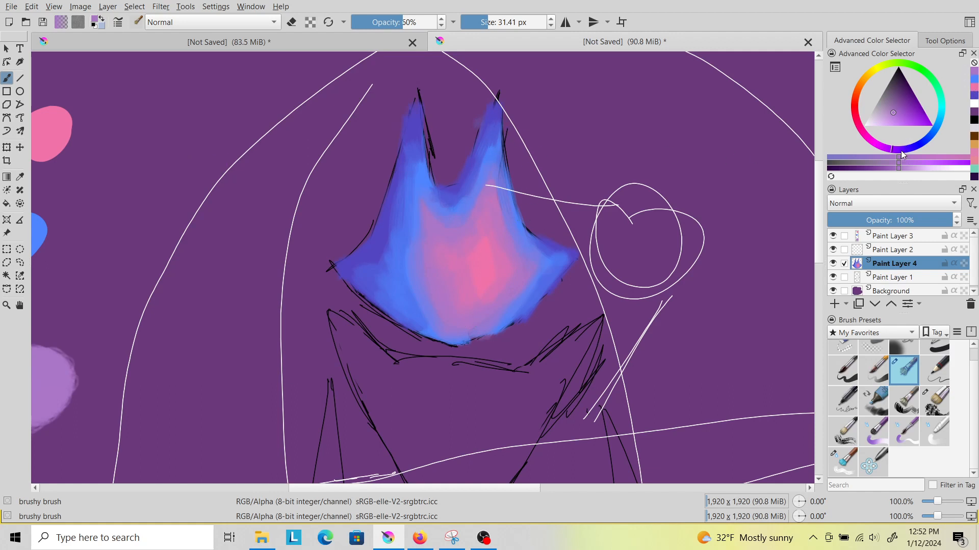
Mix a bluer light purple and paint it between the blue and pink areas, around the face sides and chin
left_click(896, 118)
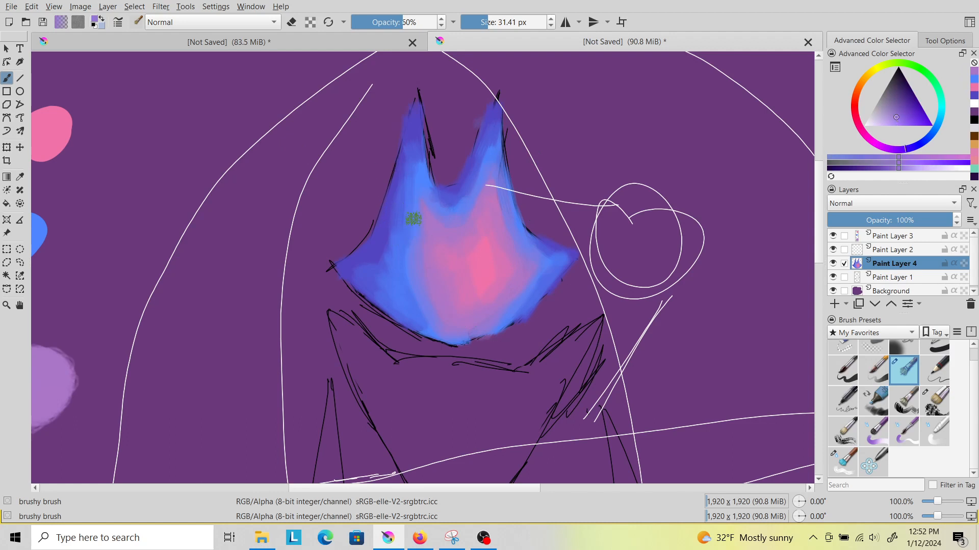
left_click_drag(418, 233, 420, 274)
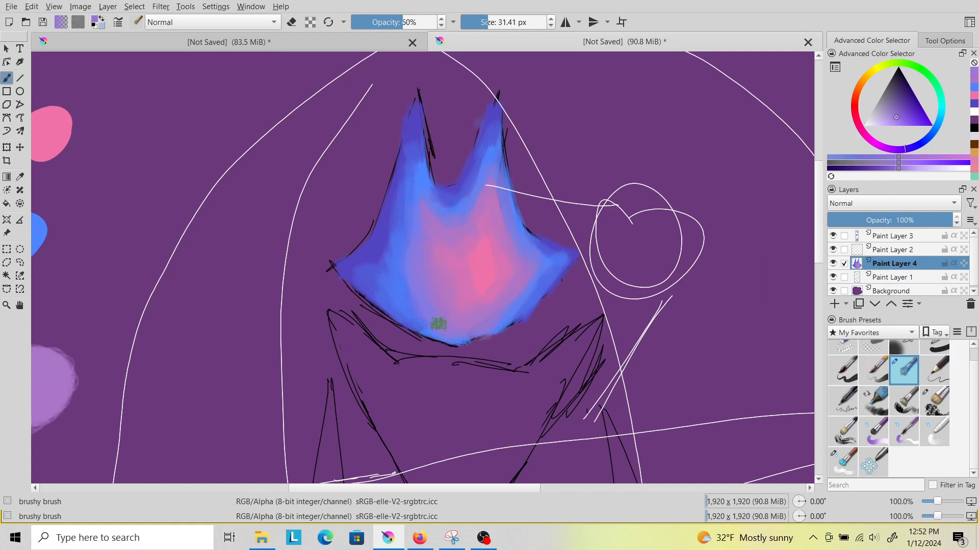
mouse_move(432, 322)
left_mouse_down()
mouse_move(415, 304)
mouse_move(500, 308)
mouse_move(502, 317)
left_mouse_up()
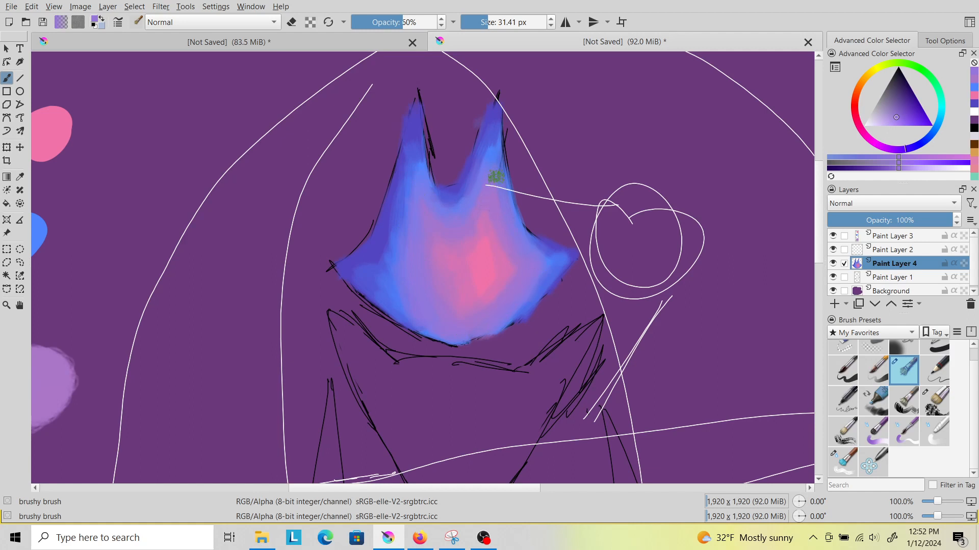
Mix a light orchid pink from the light purple and blend it around the pink core of the face
left_click(973, 79)
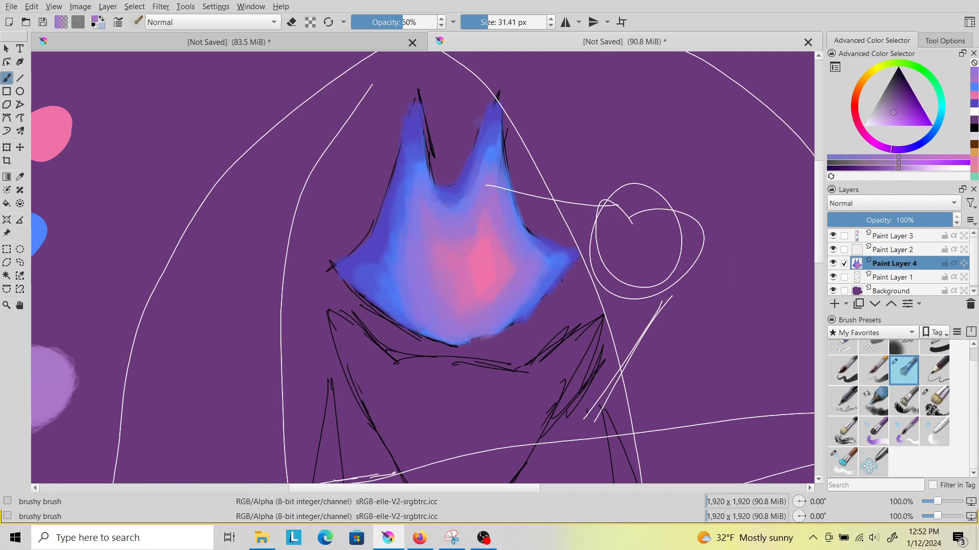
left_click(868, 139)
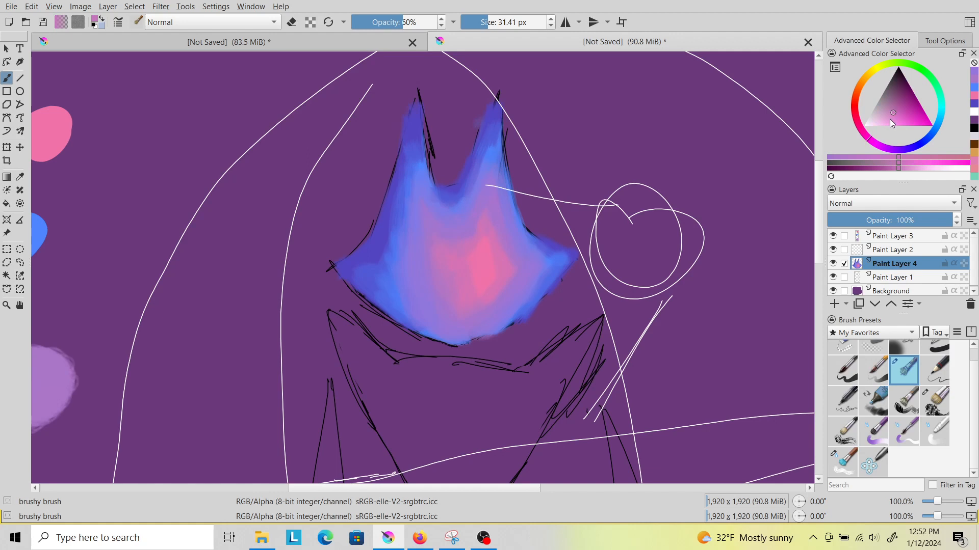
left_click(889, 119)
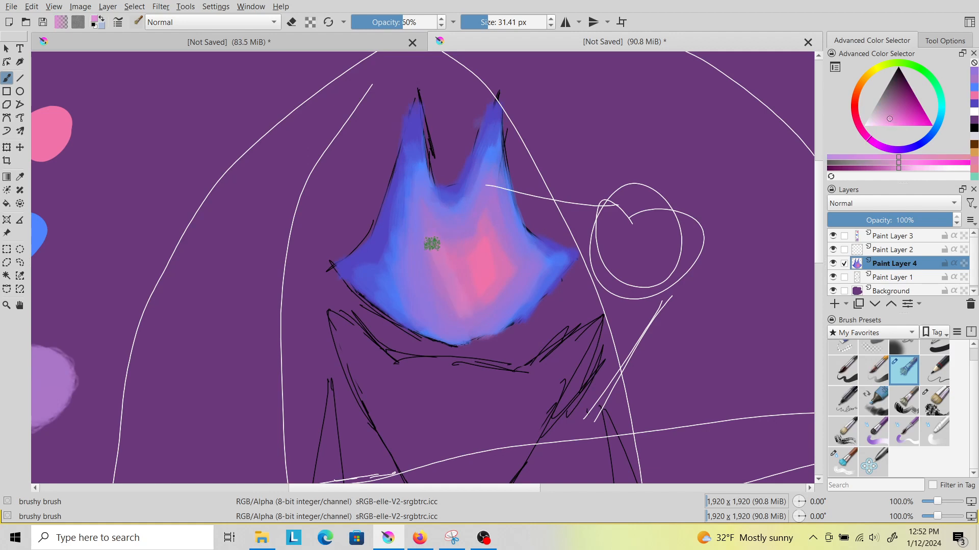
left_click(473, 295)
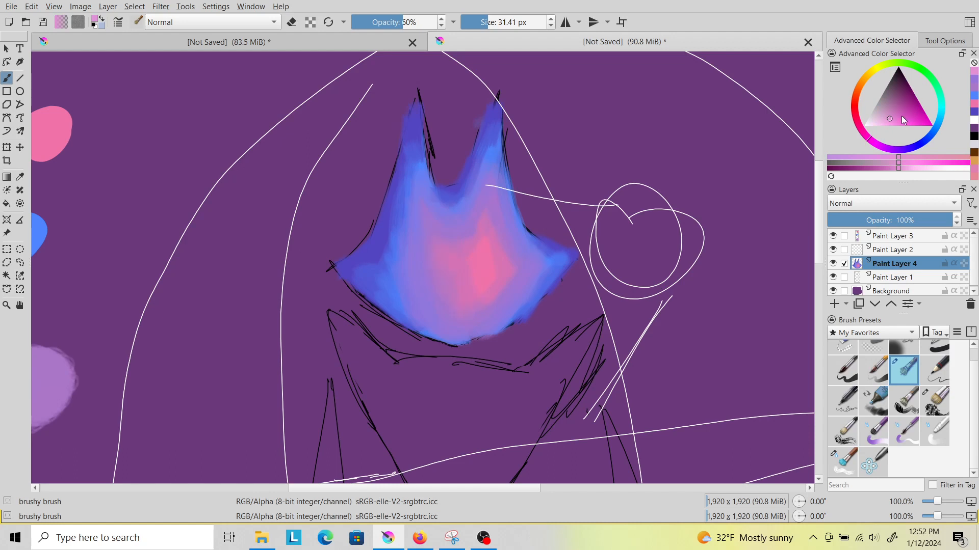
Mute the pink centre of the face with a magenta-leaning purple, then rebuild its middle with pink
left_click(974, 91)
left_click(876, 145)
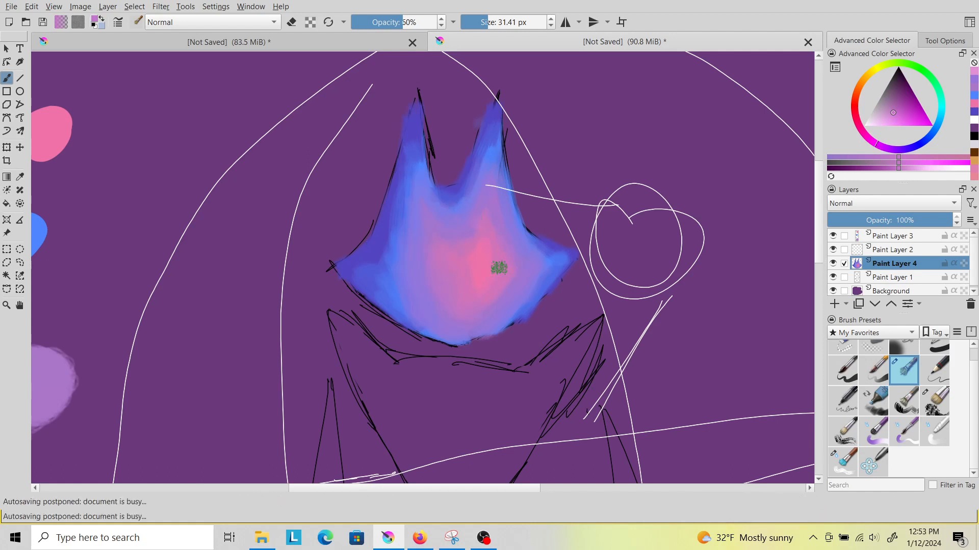
left_click(496, 262)
mouse_move(470, 251)
left_mouse_down()
mouse_move(492, 238)
mouse_move(518, 251)
mouse_move(523, 277)
mouse_move(476, 232)
mouse_move(490, 228)
mouse_move(469, 240)
left_mouse_up()
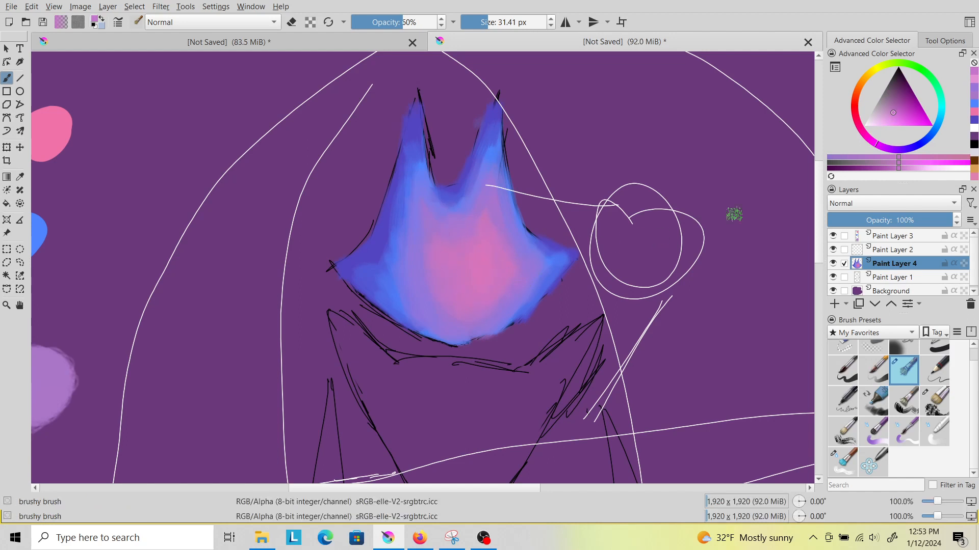
left_click(972, 111)
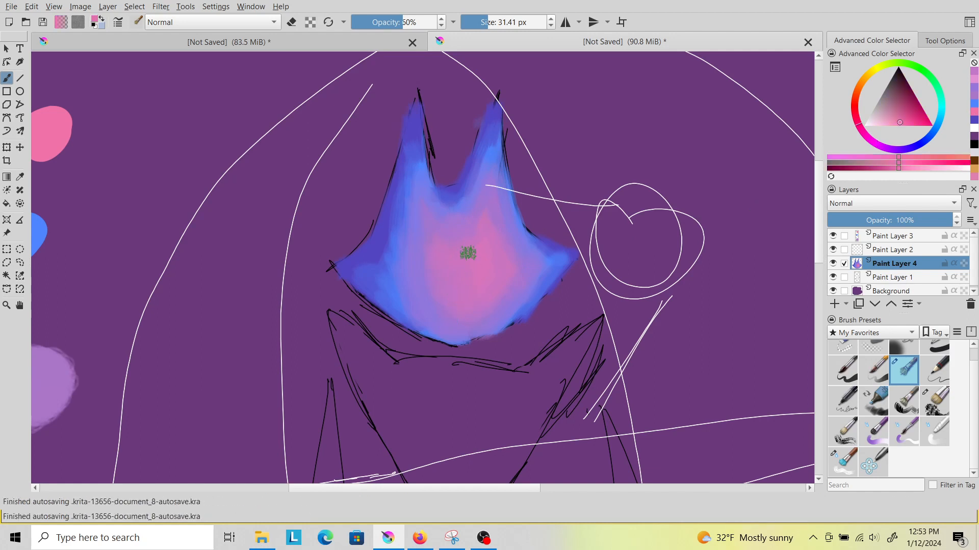
mouse_move(471, 287)
left_mouse_down()
mouse_move(475, 248)
mouse_move(463, 250)
mouse_move(472, 292)
mouse_move(435, 258)
mouse_move(461, 264)
mouse_move(480, 251)
mouse_move(472, 289)
mouse_move(502, 276)
mouse_move(493, 219)
mouse_move(504, 252)
left_mouse_up()
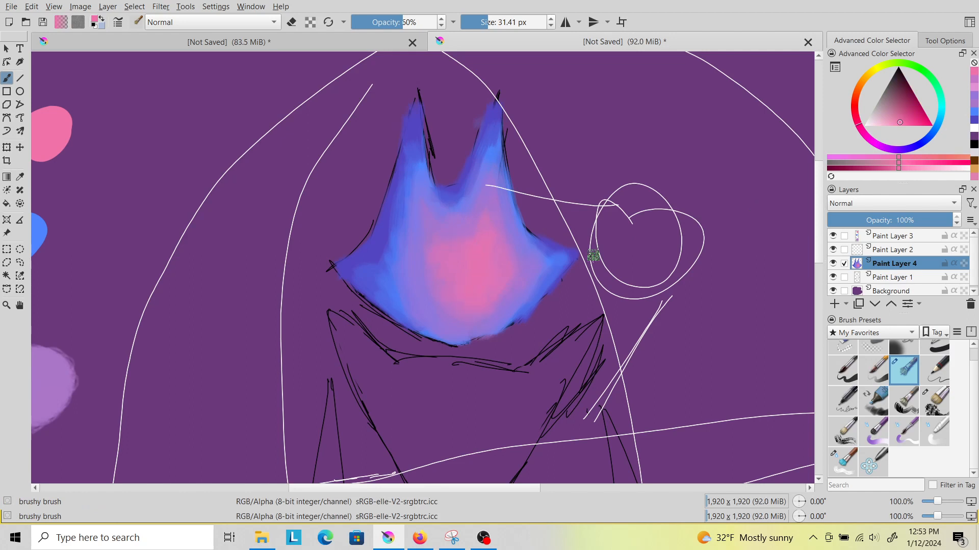
Strengthen the blue along the left side, right edge and chin of the face, then choose the magenta-leaning purple
left_click(975, 116)
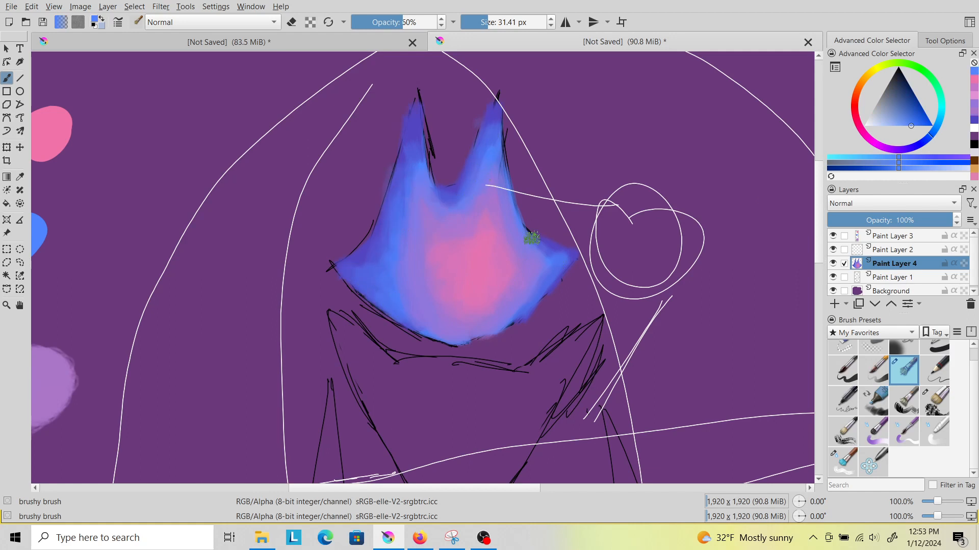
mouse_move(529, 302)
left_mouse_down()
mouse_move(531, 260)
mouse_move(540, 262)
mouse_move(515, 305)
mouse_move(427, 321)
left_mouse_up()
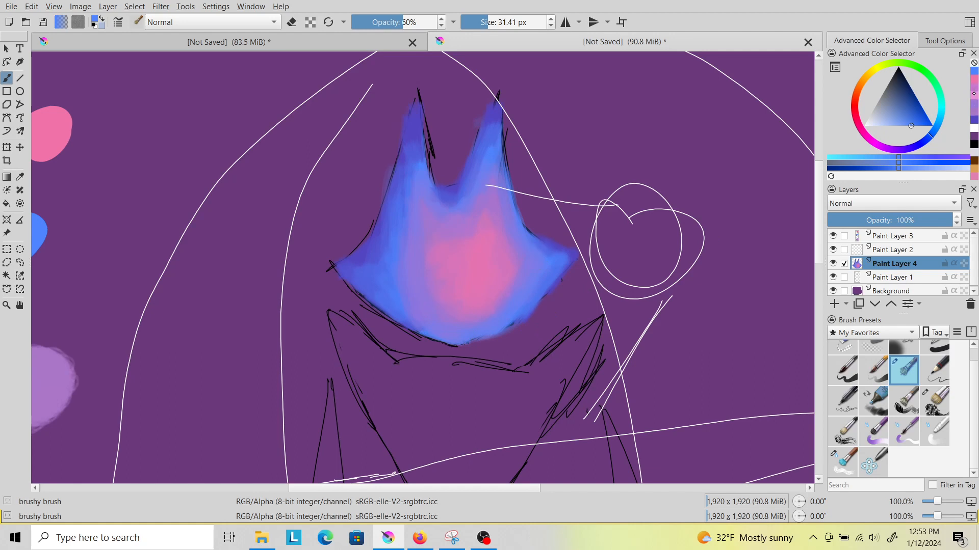
left_click(974, 94)
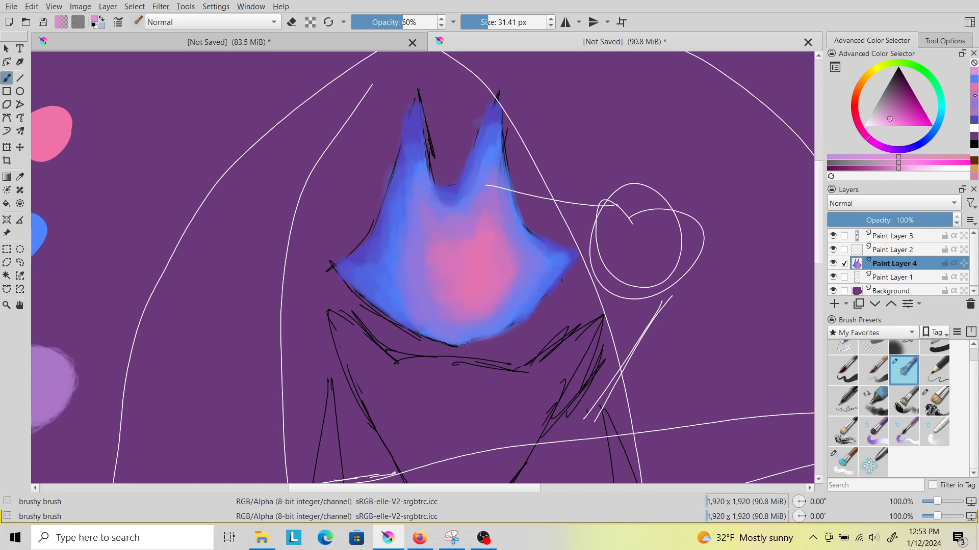
left_click(974, 96)
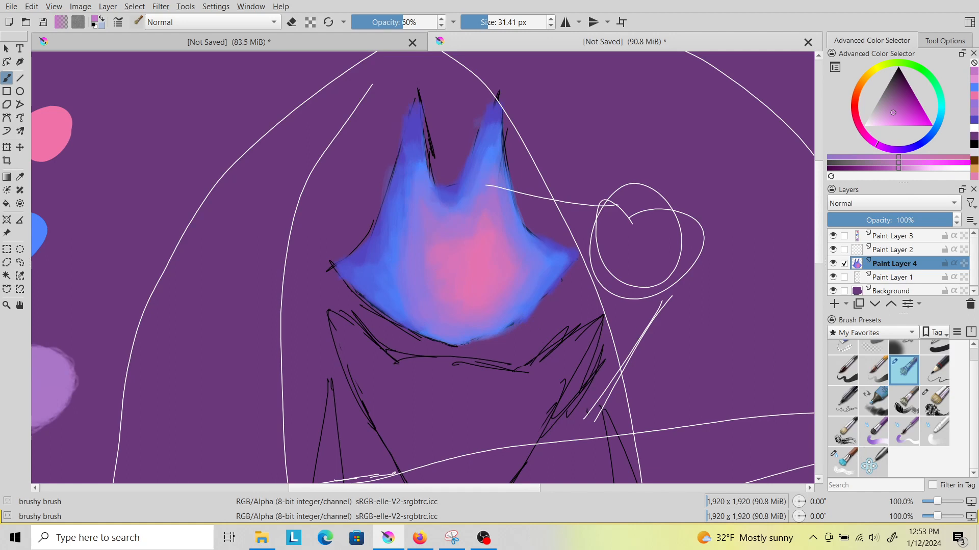
Smooth the colour transitions across the face and both ears with the Blender Textured Soft brush at 60.64 px
left_click(844, 461)
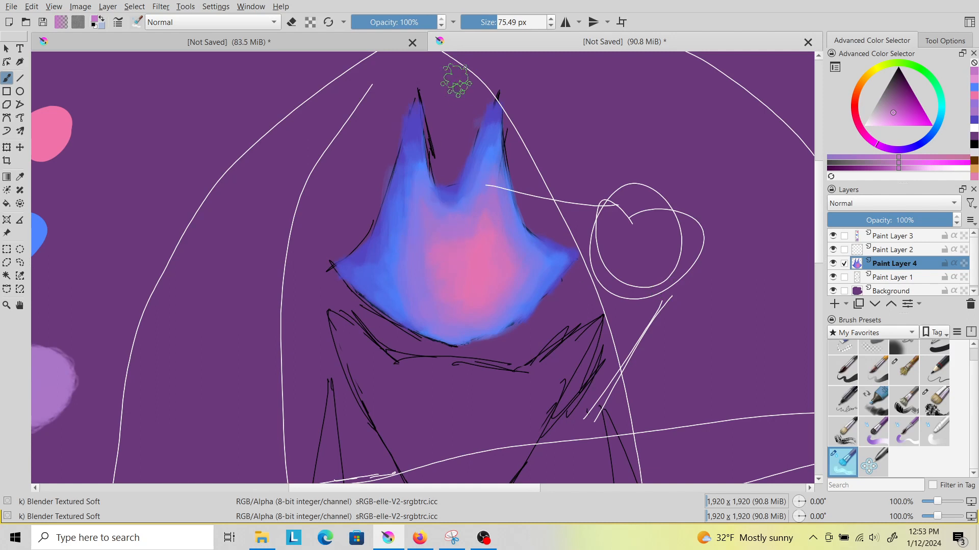
left_click_drag(497, 22, 495, 36)
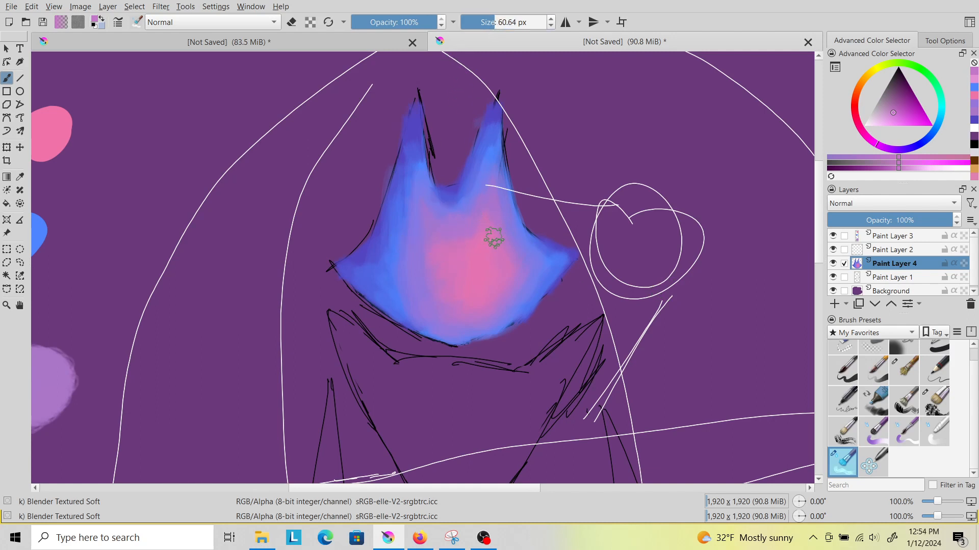
mouse_move(441, 290)
left_mouse_down()
mouse_move(426, 269)
mouse_move(456, 240)
mouse_move(506, 262)
mouse_move(500, 293)
left_mouse_up()
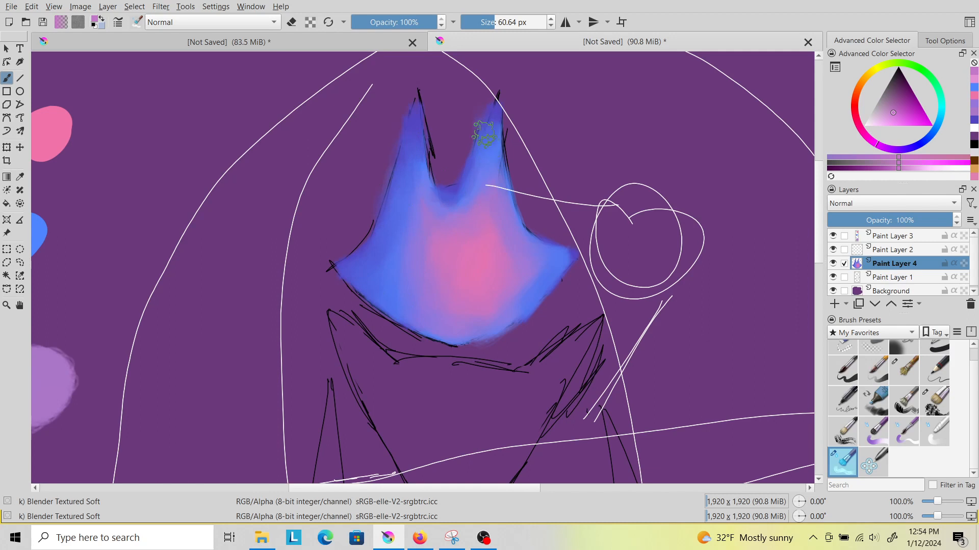
mouse_move(475, 112)
left_mouse_down()
mouse_move(459, 179)
mouse_move(467, 119)
mouse_move(456, 176)
mouse_move(447, 122)
mouse_move(461, 158)
mouse_move(447, 188)
mouse_move(467, 204)
mouse_move(453, 203)
mouse_move(465, 191)
mouse_move(442, 203)
mouse_move(488, 182)
mouse_move(495, 231)
left_mouse_up()
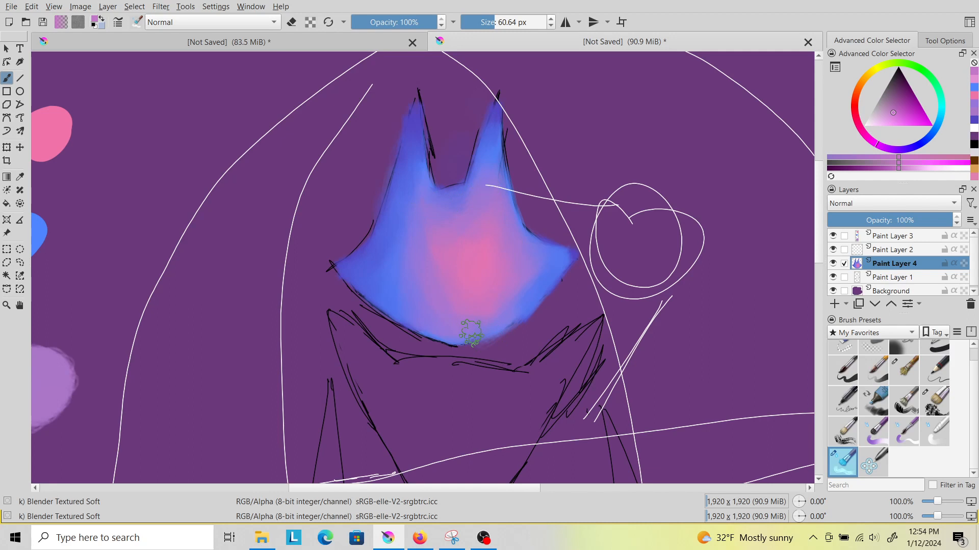
Set up the brushy brush at 37.05 px with a darker violet mixed from the indigo
left_click(923, 372)
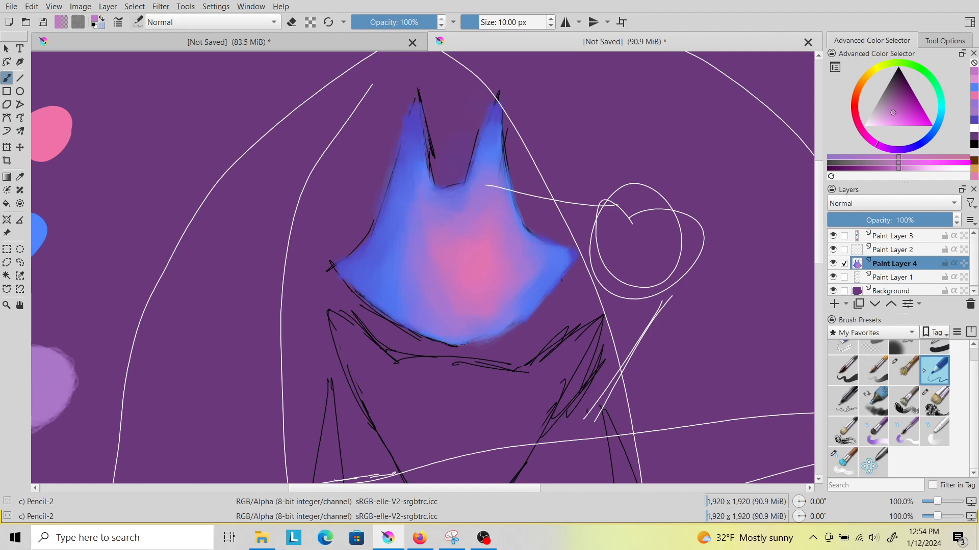
left_click(872, 371)
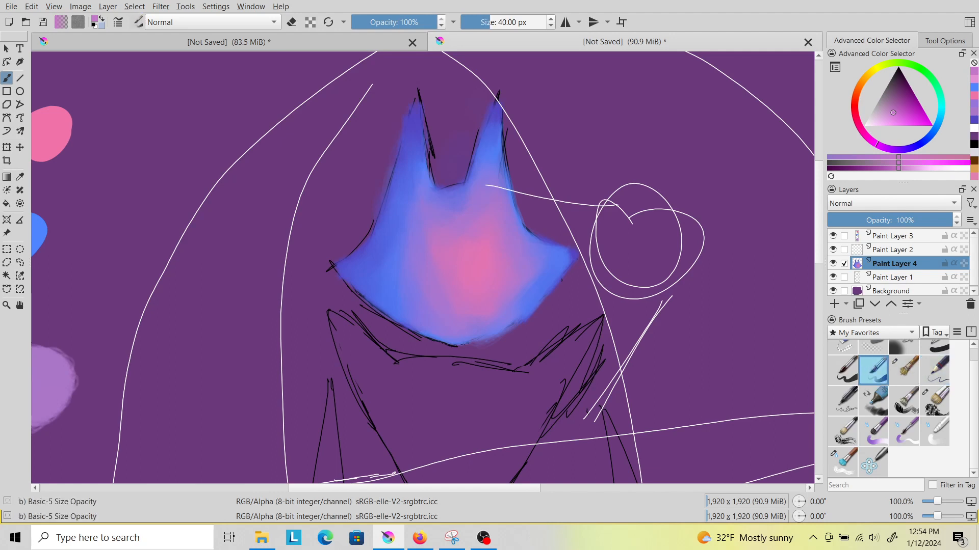
left_click(904, 370)
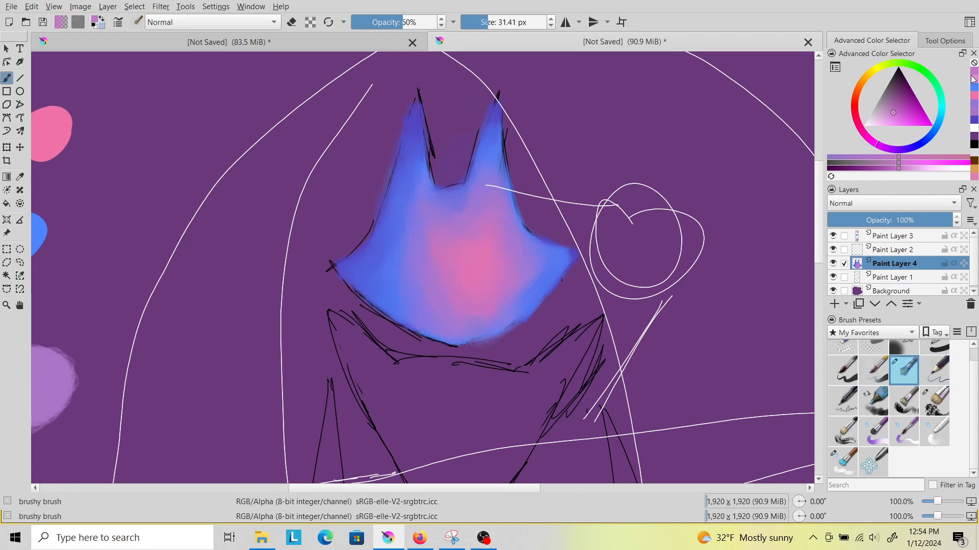
left_click(973, 119)
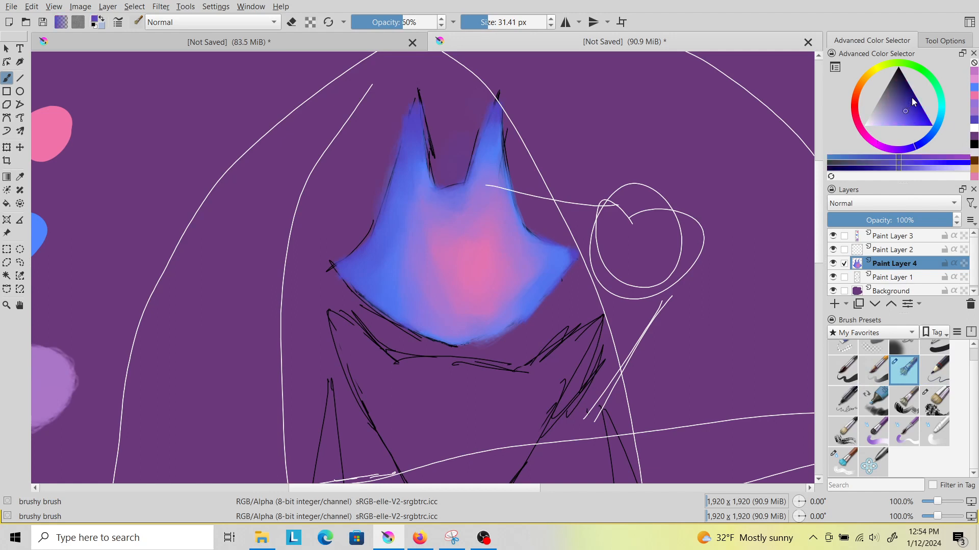
left_click(896, 151)
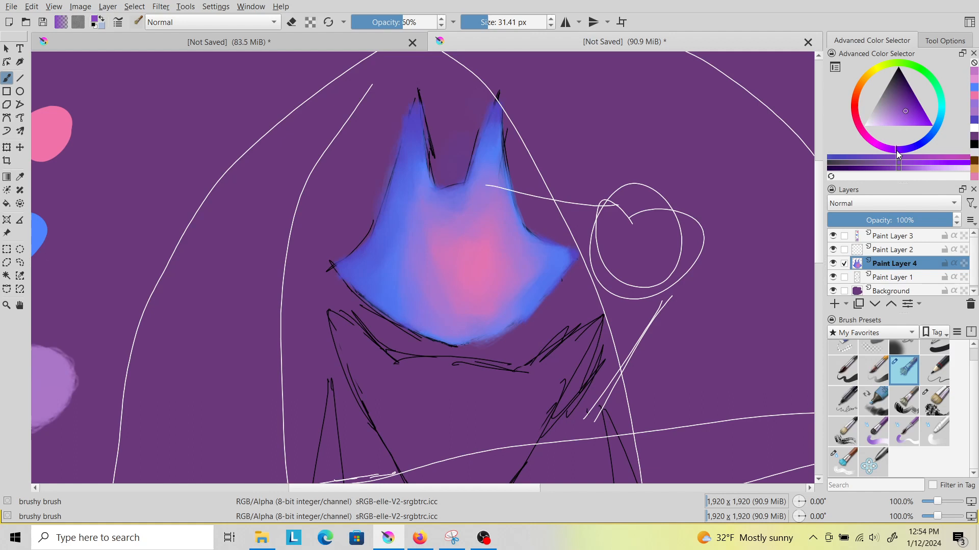
left_click(907, 102)
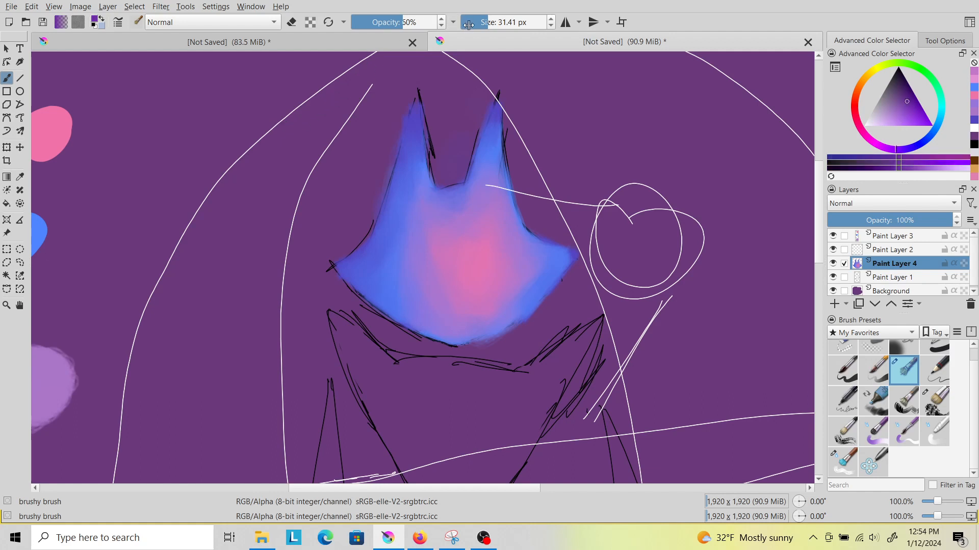
left_click(483, 18)
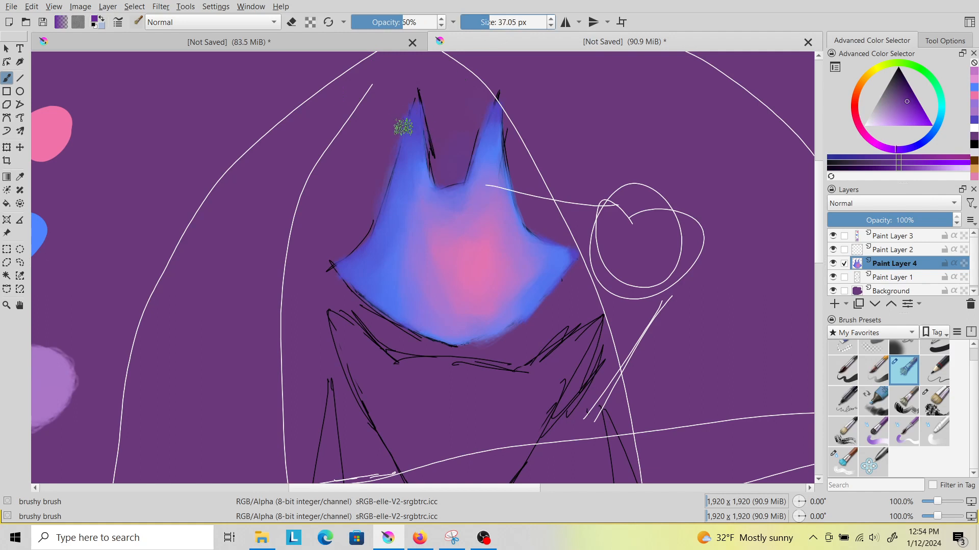
Shade the outer edge of the left ear and the left side of the face with violet at 33.22 px
left_click(490, 20)
left_click(488, 22)
mouse_move(411, 114)
left_mouse_down()
mouse_move(403, 174)
mouse_move(409, 108)
mouse_move(379, 226)
left_mouse_up()
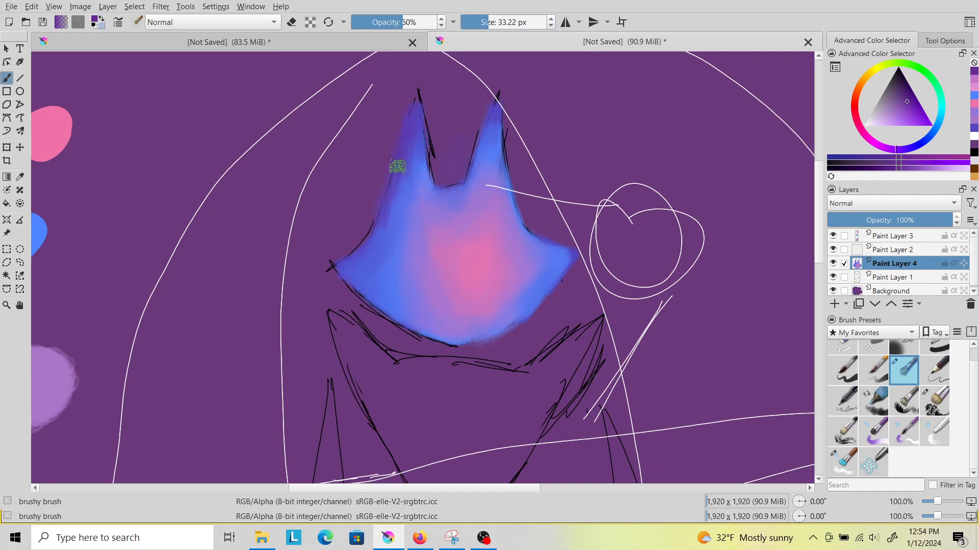
mouse_move(346, 276)
left_mouse_down()
mouse_move(405, 319)
mouse_move(390, 177)
left_mouse_up()
left_click_drag(413, 128, 402, 189)
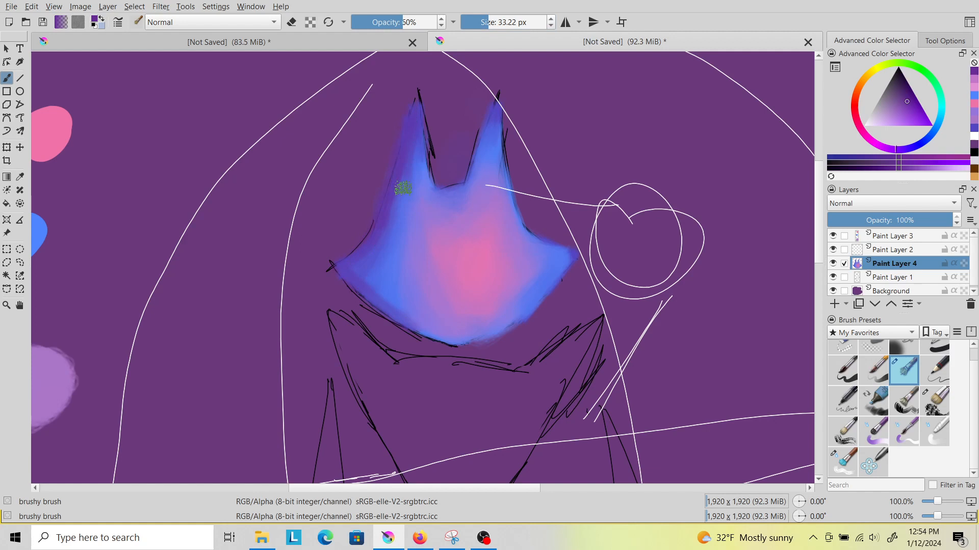
Add violet shading to the right ear, the dip between the ears, the right cheek edge and the lower-left jaw
left_click_drag(493, 102, 479, 163)
left_click_drag(497, 96, 502, 168)
mouse_move(497, 122)
left_mouse_down()
mouse_move(493, 113)
mouse_move(474, 156)
left_mouse_up()
left_click_drag(443, 192, 476, 184)
mouse_move(545, 244)
left_mouse_down()
mouse_move(577, 254)
mouse_move(519, 321)
mouse_move(544, 293)
mouse_move(490, 331)
left_mouse_up()
mouse_move(379, 315)
left_mouse_down()
mouse_move(361, 267)
mouse_move(374, 283)
left_mouse_up()
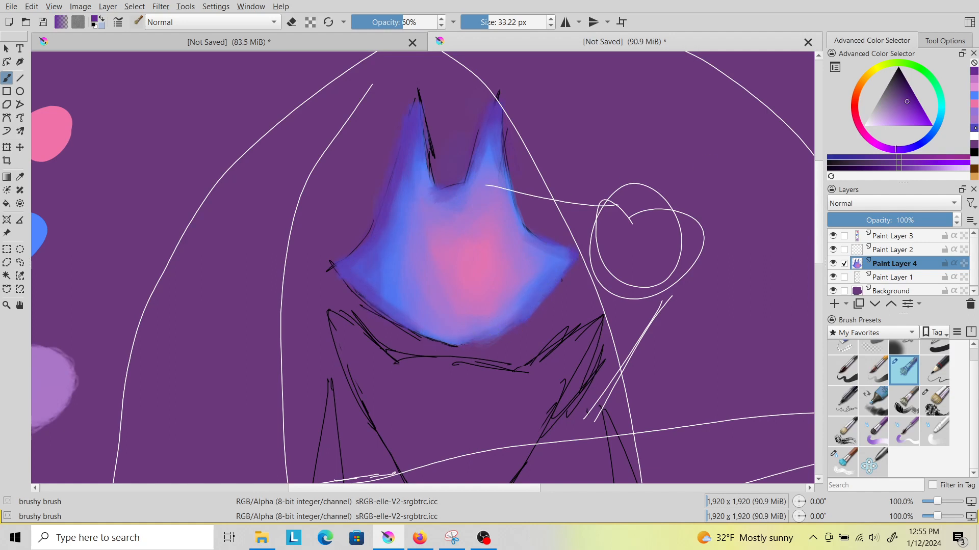
Layer indigo over the left side of the face and brush bright blue into the left ear
left_click_drag(896, 149, 913, 145)
mouse_move(397, 197)
left_mouse_down()
mouse_move(343, 267)
mouse_move(400, 317)
mouse_move(363, 281)
left_mouse_up()
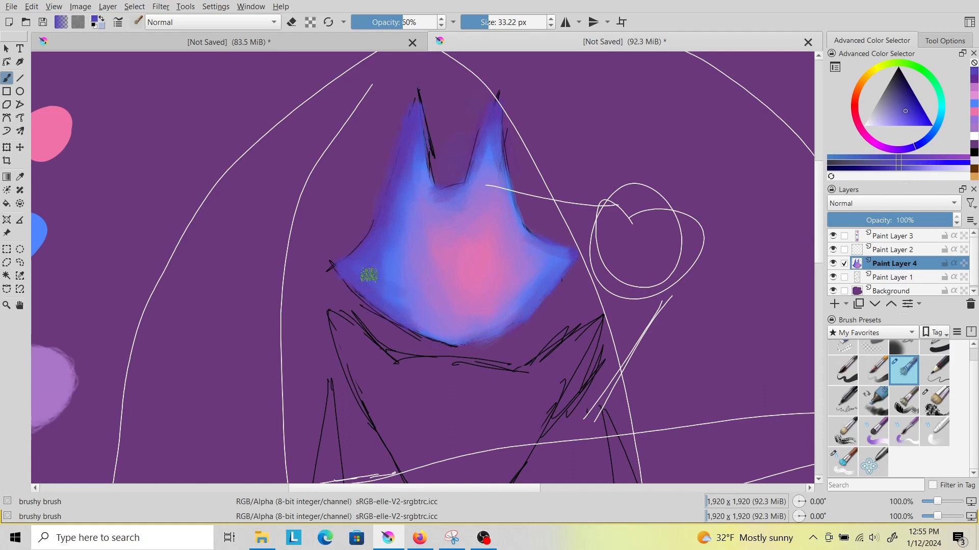
left_click(911, 126)
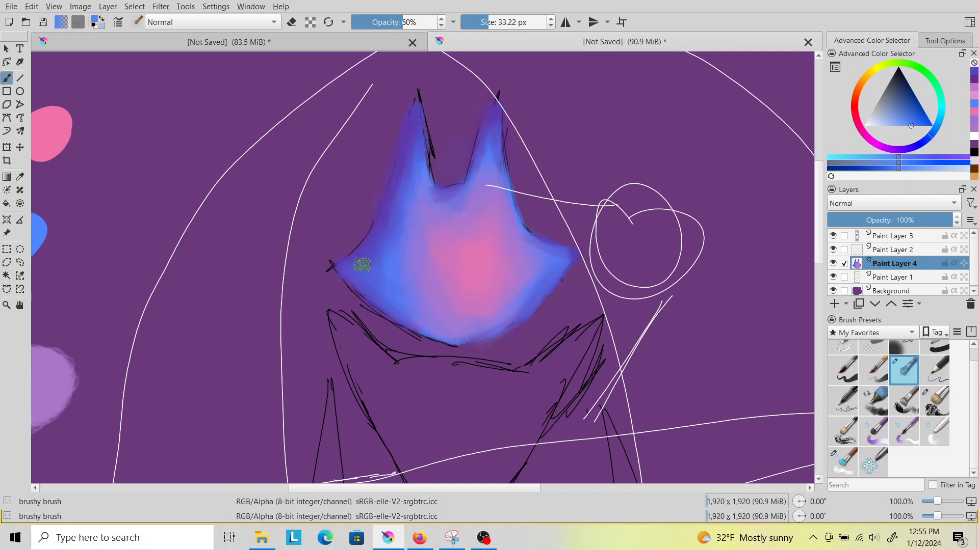
left_click_drag(415, 133, 427, 138)
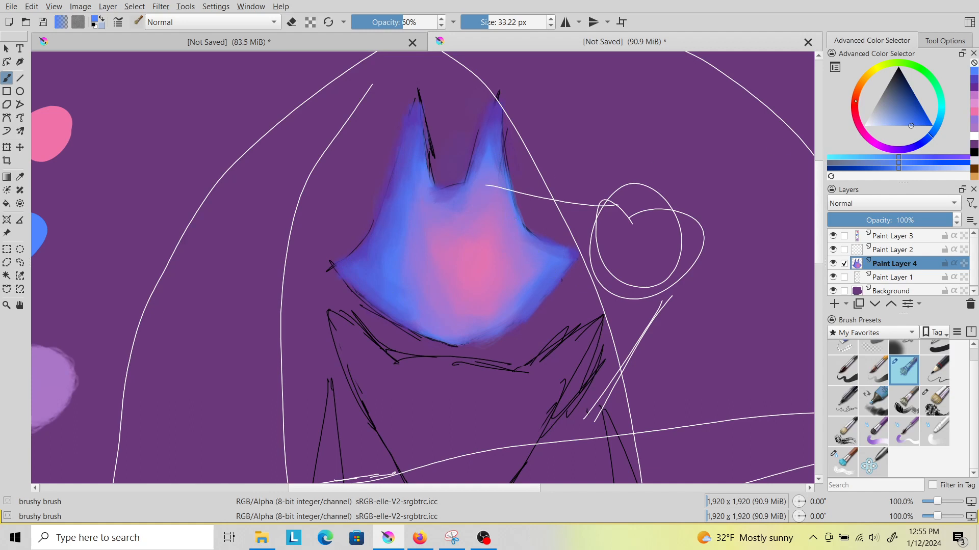
Brush a medium blue-violet over the left side, the lower-right cheek and the right ear to soften the blue
left_click(973, 128)
left_click(973, 121)
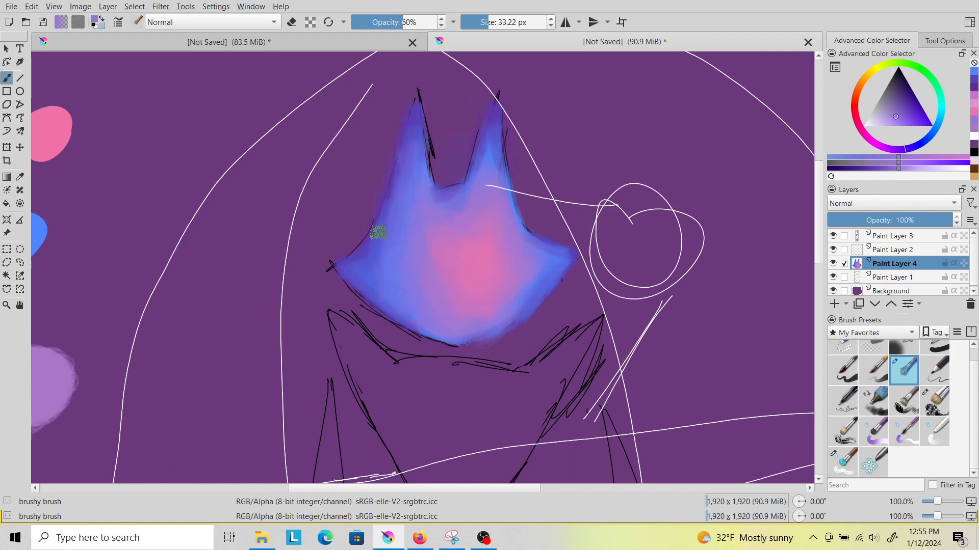
mouse_move(509, 292)
left_mouse_down()
mouse_move(507, 314)
mouse_move(537, 293)
left_mouse_up()
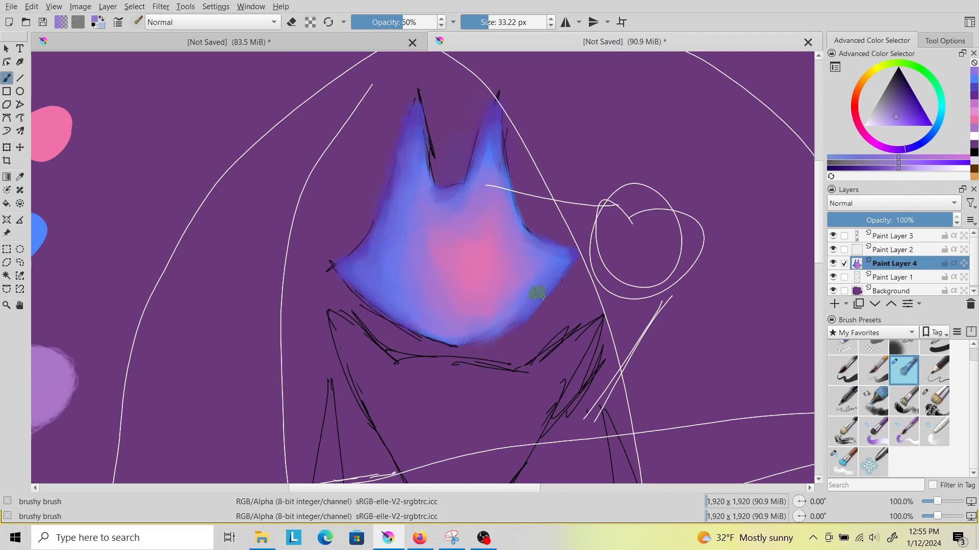
left_click_drag(484, 155, 494, 144)
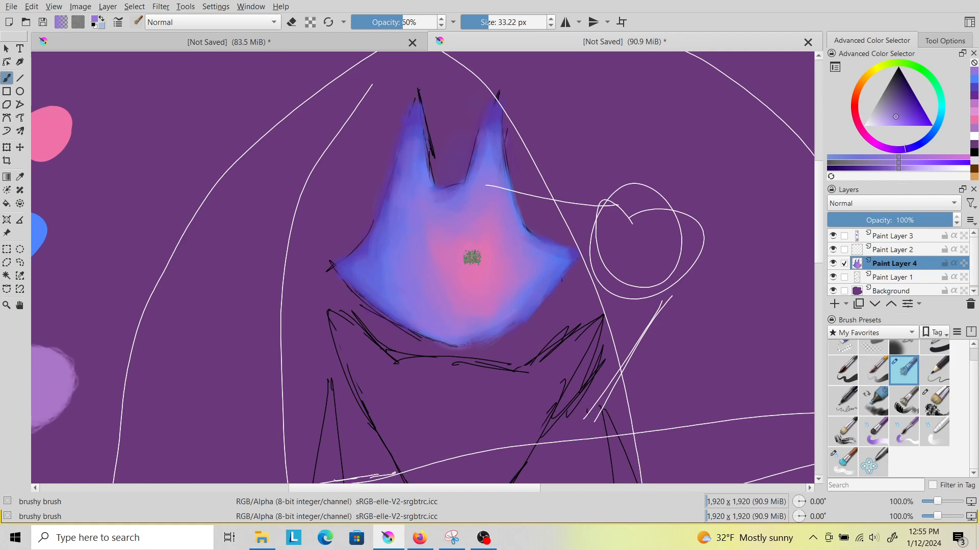
Hide the Paint Layer 1 sketch and set the brush to a very dark purple at 16.78 px
left_click(973, 100)
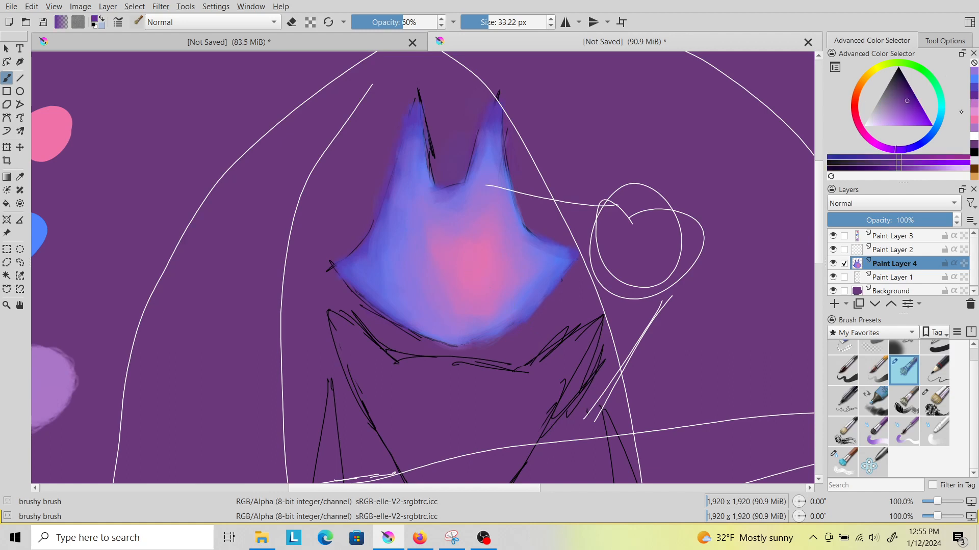
left_click(832, 277)
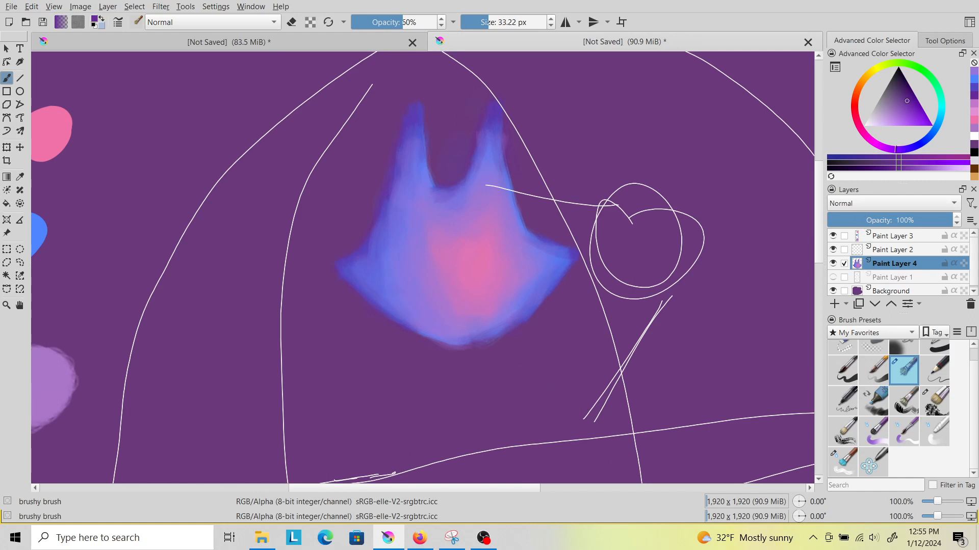
left_click(905, 88)
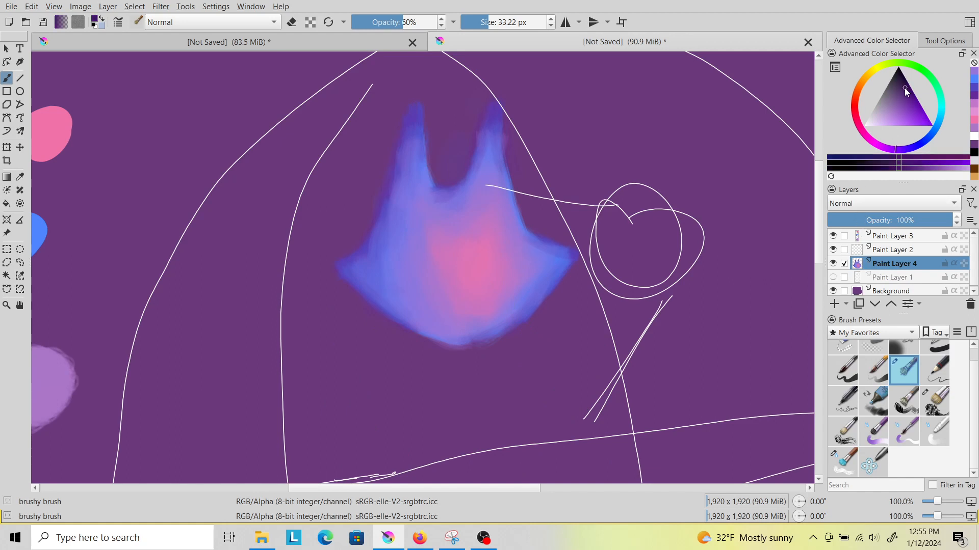
left_click(885, 148)
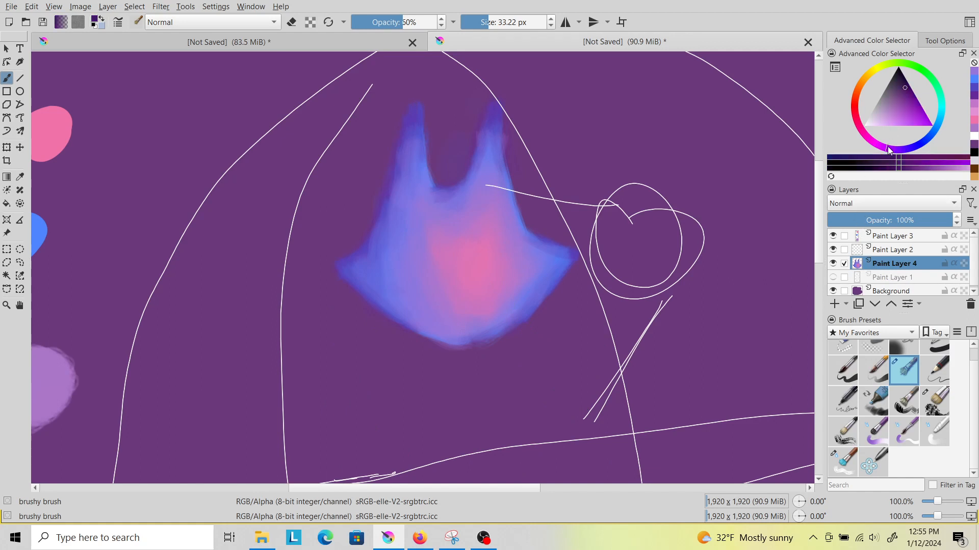
left_click(903, 78)
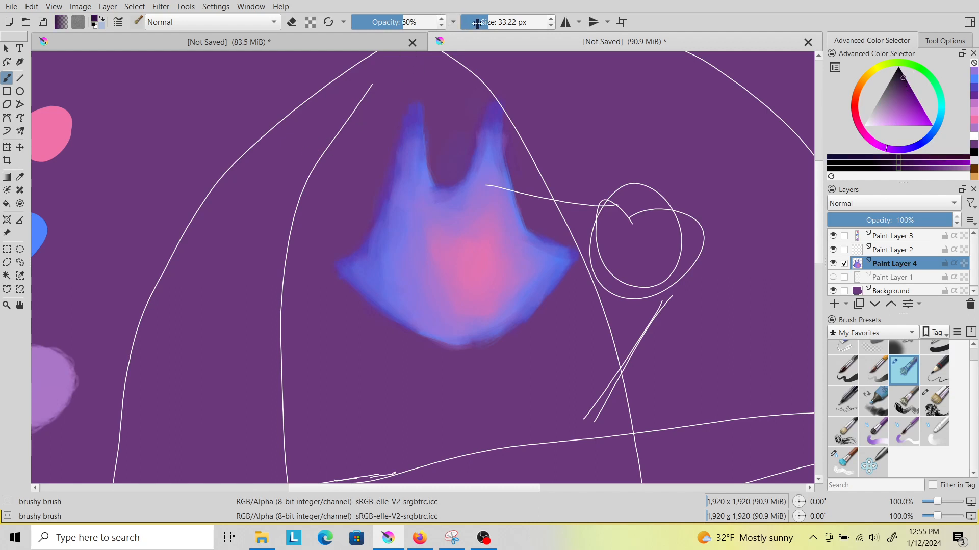
left_click_drag(495, 16, 482, 19)
Darken the outer contours of both ears, both cheek tips and the jaw with the very dark purple
mouse_move(411, 105)
left_mouse_down()
mouse_move(401, 175)
mouse_move(380, 224)
left_mouse_up()
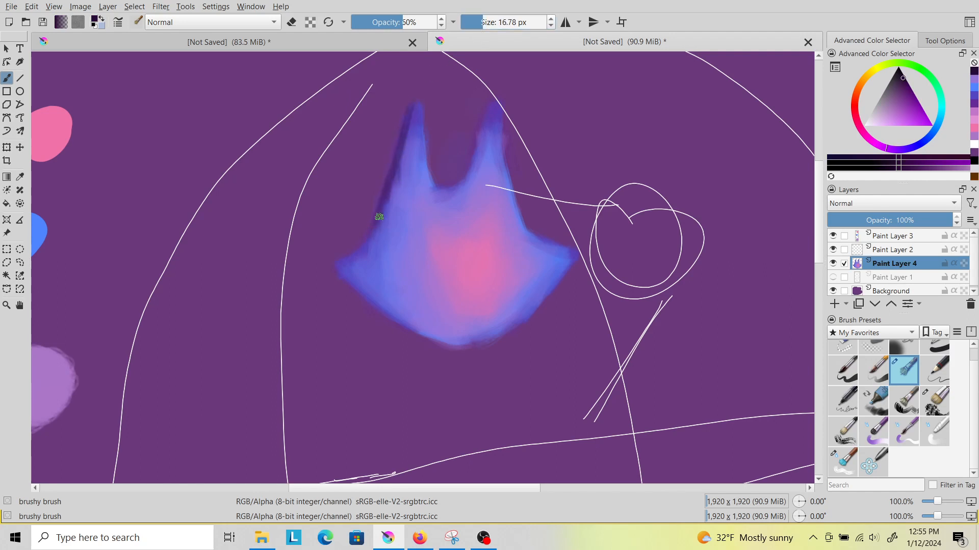
left_click_drag(342, 271, 399, 312)
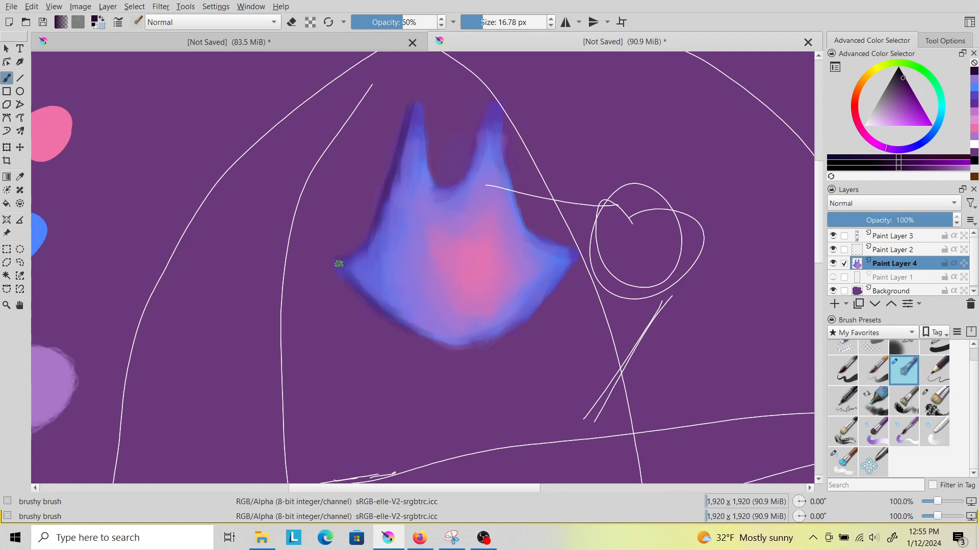
left_click_drag(353, 280, 353, 264)
left_click_drag(500, 102, 504, 160)
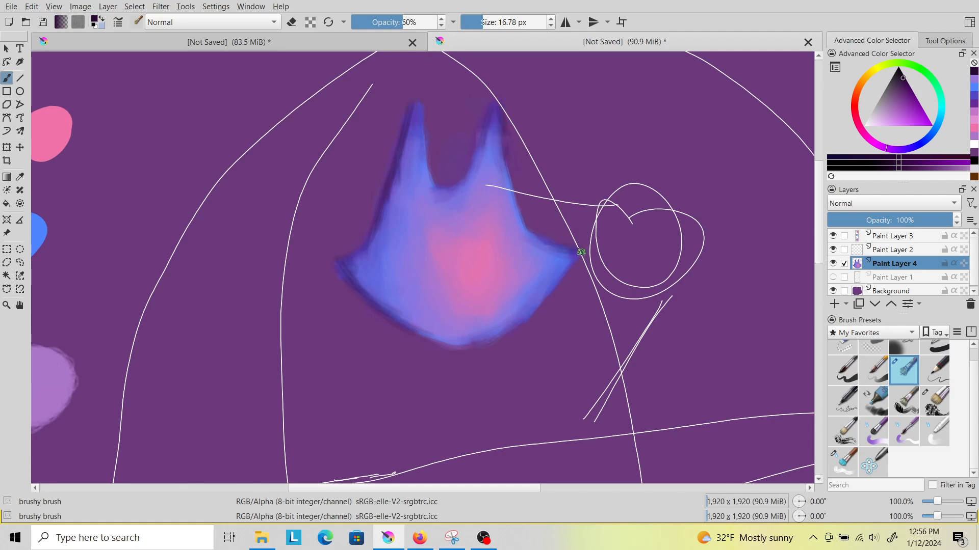
left_click_drag(575, 256, 517, 320)
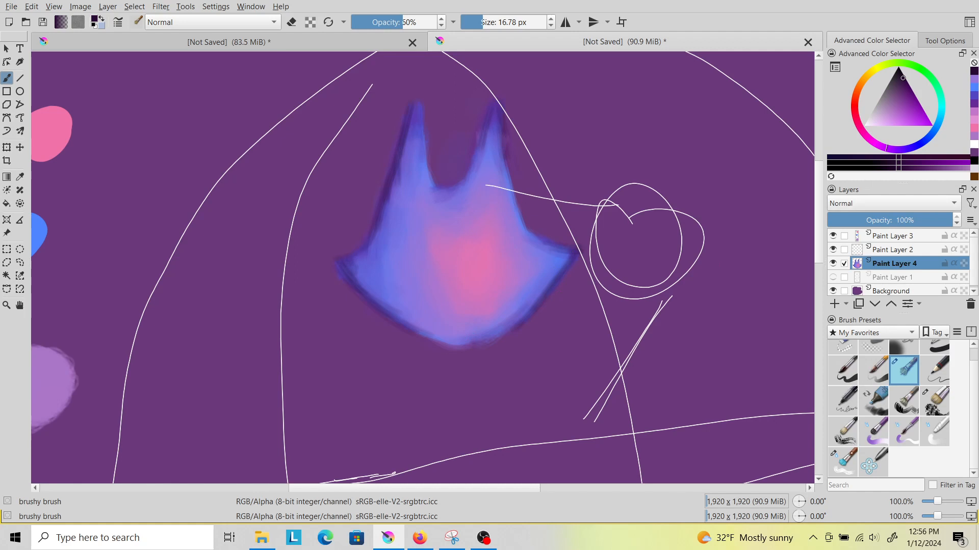
Blend the dark edges into the face and ears with the Blender Textured Soft brush at 55.30 px
key("slash")
left_click(492, 24)
mouse_move(414, 121)
left_mouse_down()
mouse_move(375, 248)
mouse_move(430, 327)
mouse_move(454, 306)
mouse_move(494, 326)
mouse_move(550, 278)
left_mouse_up()
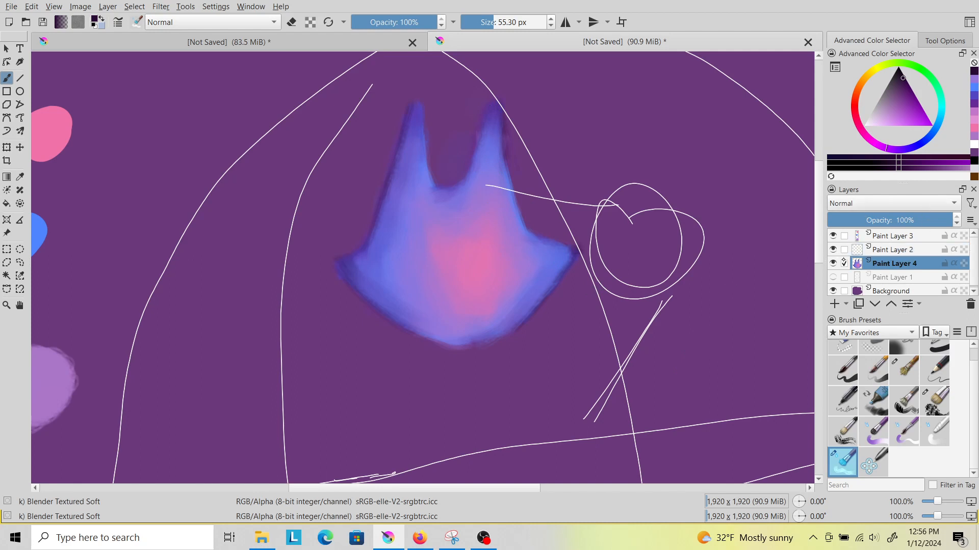
Hide Paint Layer 2, show the Paint Layer 1 sketch, and lower Paint Layer 4's opacity to 82%
left_click(833, 250)
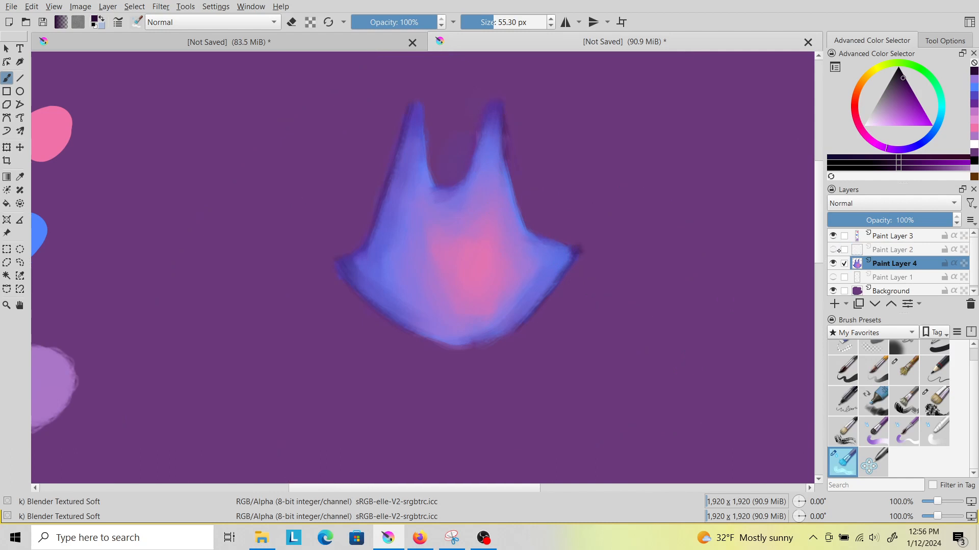
left_click(833, 250)
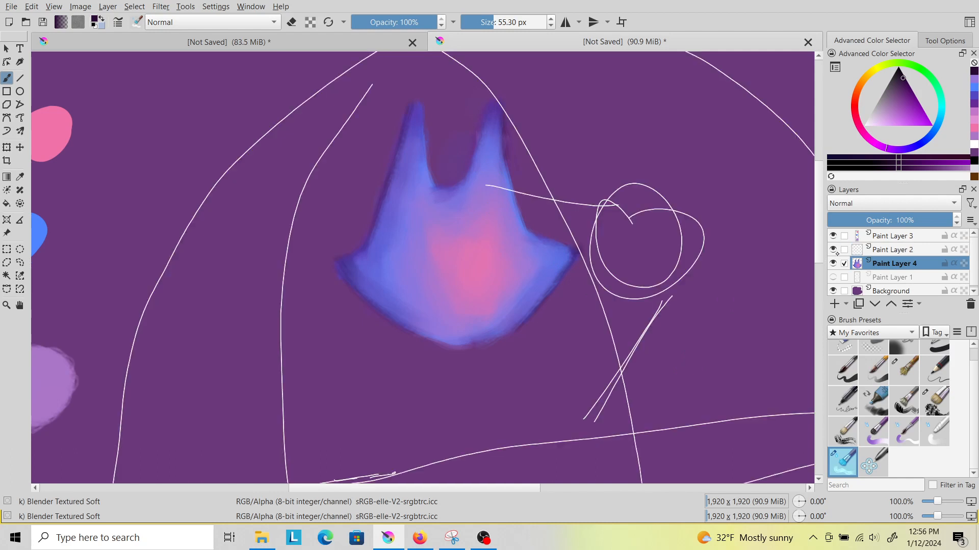
left_click(833, 250)
left_click(833, 277)
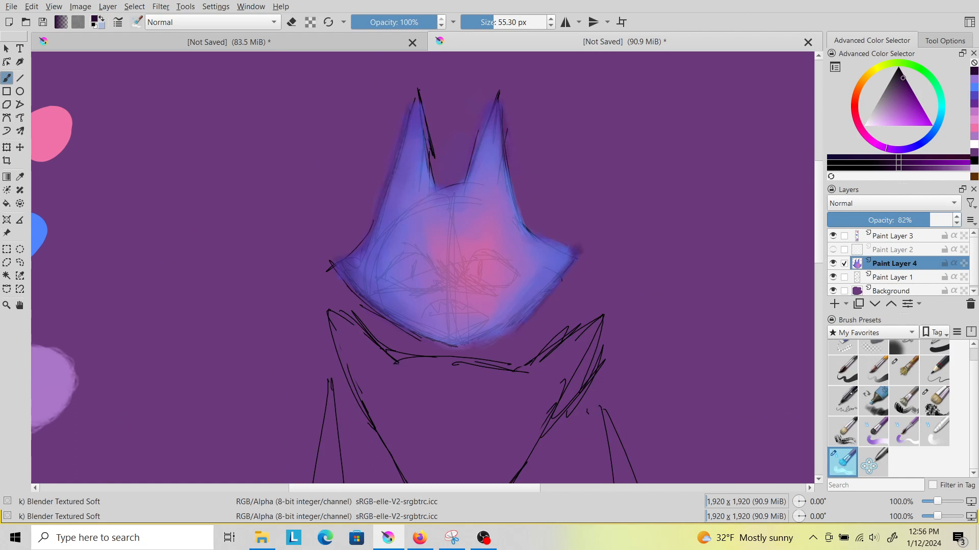
Set up the brushy brush at 30.26 px and 100% opacity with a medium green
left_click(925, 369)
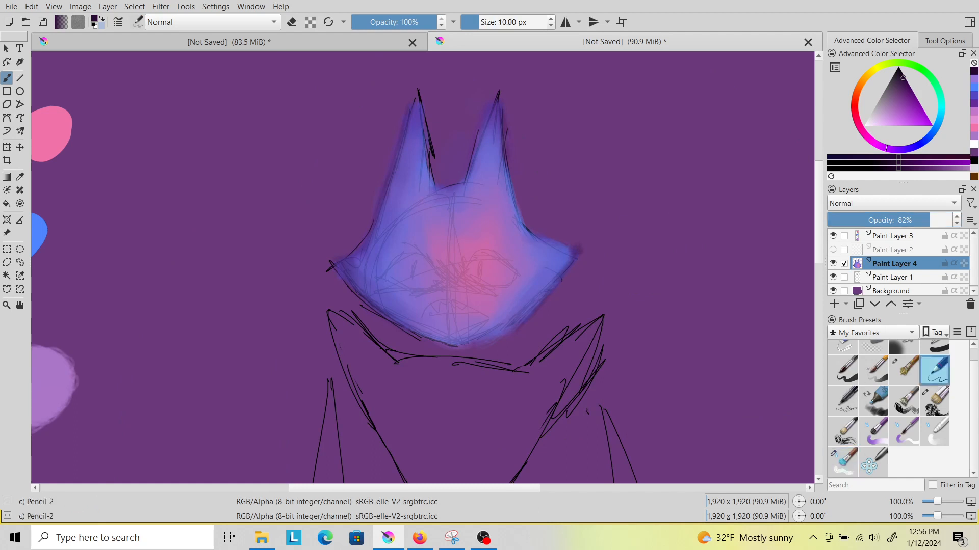
left_click(904, 370)
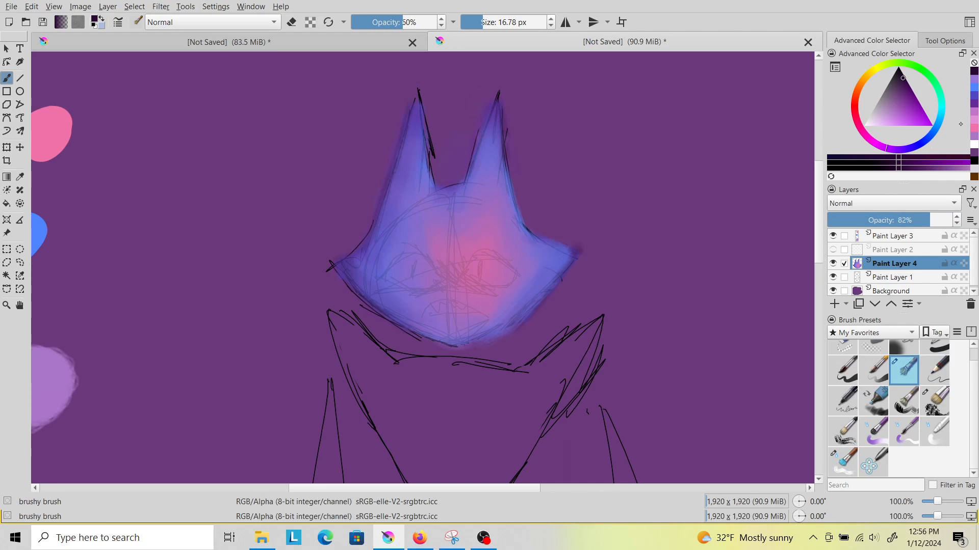
left_click(934, 83)
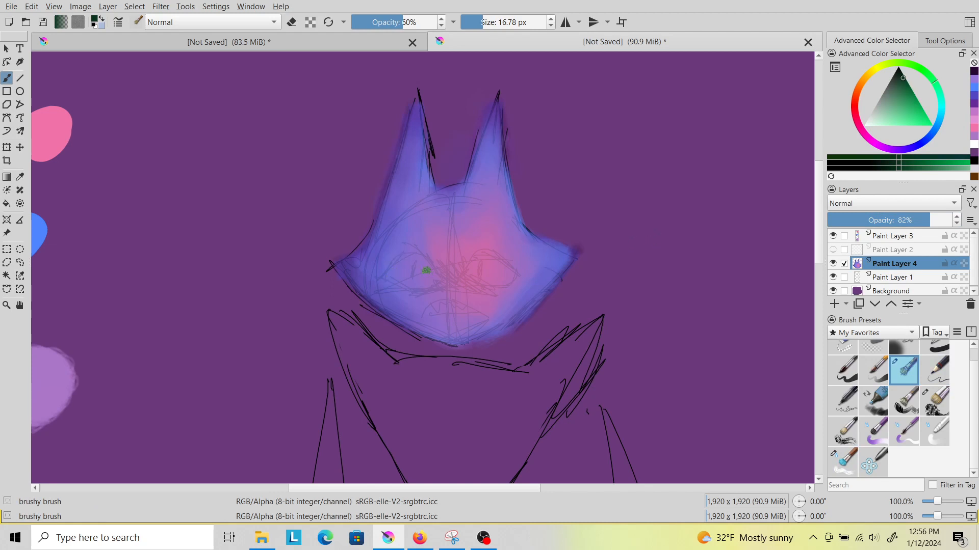
mouse_move(424, 19)
left_mouse_down()
mouse_move(504, 19)
mouse_move(493, 19)
mouse_move(487, 47)
left_mouse_up()
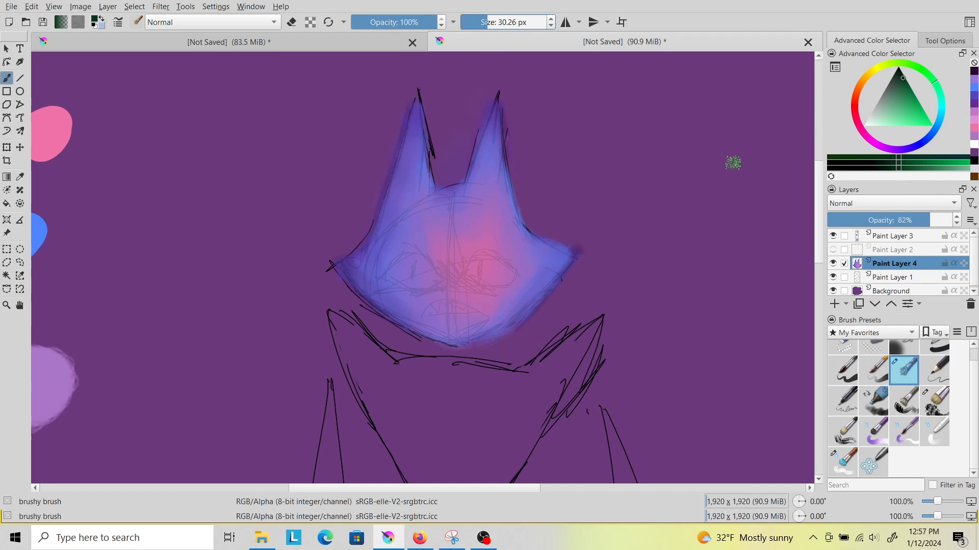
left_click(913, 118)
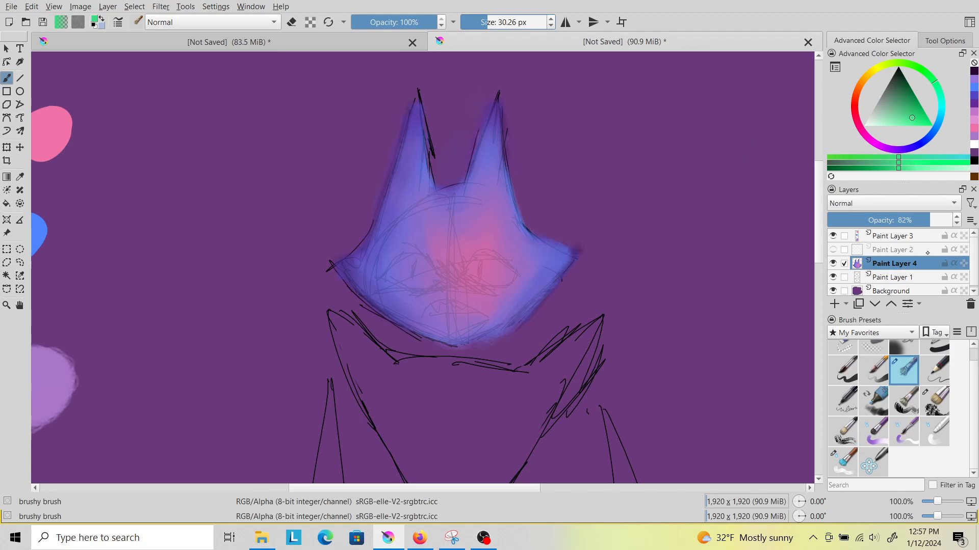
Check what Paint Layers 4, 2 and 1 contain by toggling their visibility
left_click(832, 263)
left_click(832, 263)
left_click(833, 249)
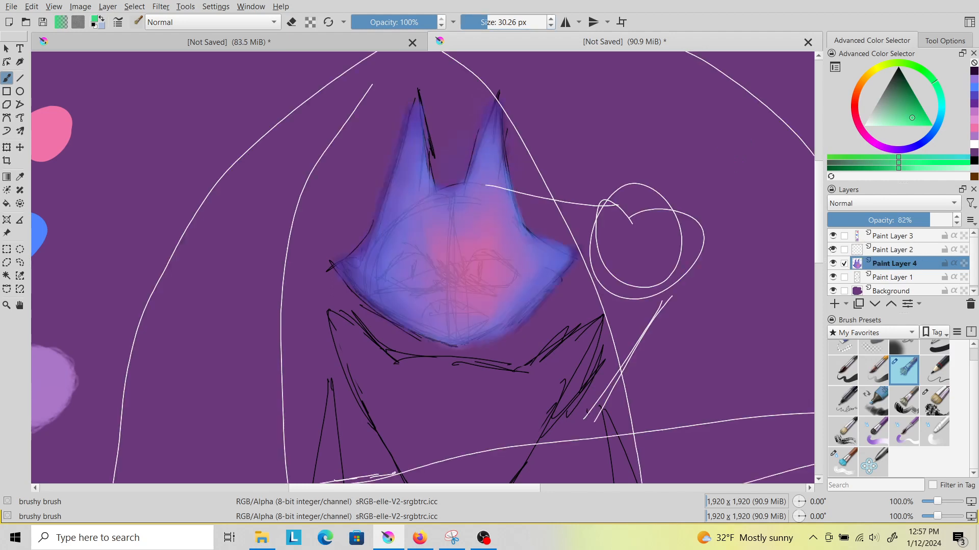
left_click(833, 249)
left_click(833, 276)
left_click(832, 276)
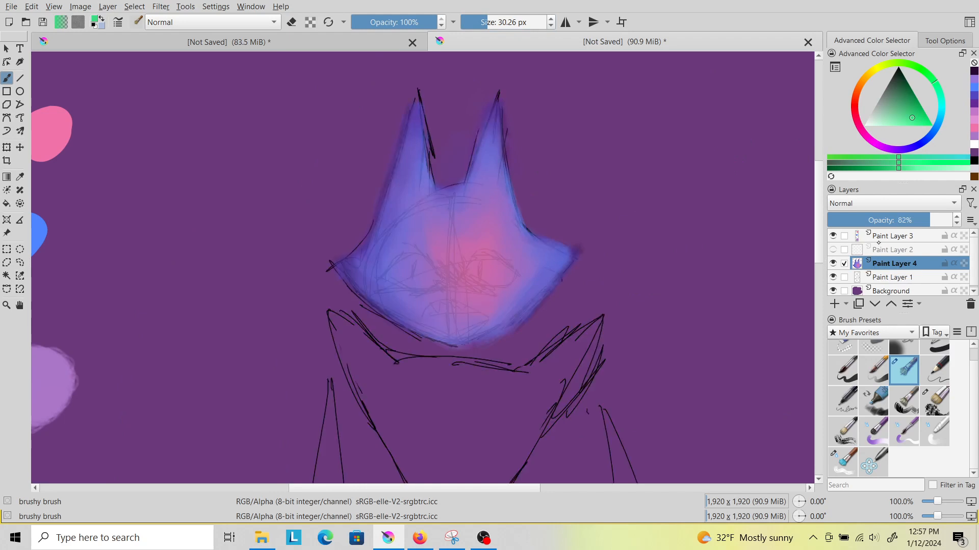
Paint a round green swatch beside the blue one on Paint Layer 3 with the Basic-5 Size brush at 40 px
left_click(923, 237)
left_click(843, 371)
mouse_move(124, 276)
left_mouse_down()
mouse_move(104, 286)
mouse_move(116, 269)
left_mouse_up()
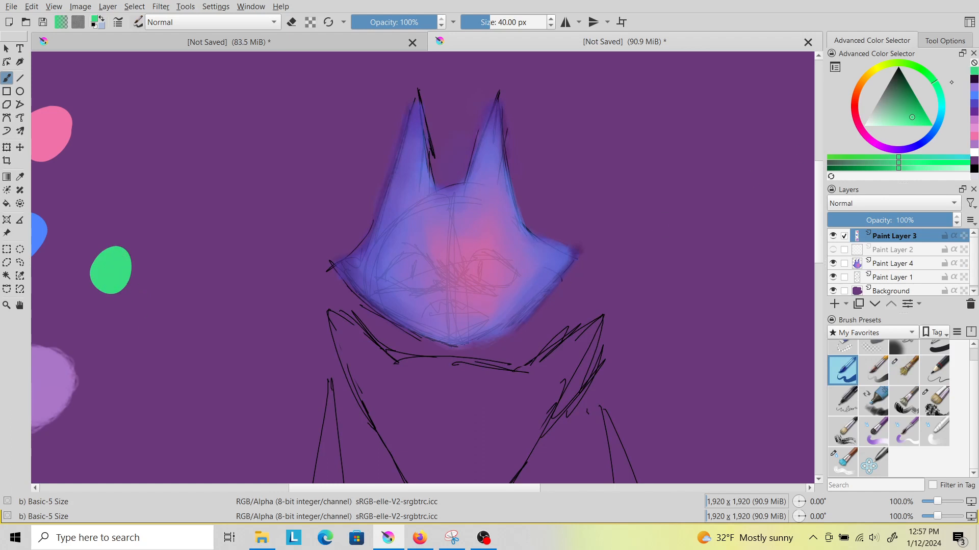
Paint adjoining pink and green spots beside the green swatch and mix them with Blender Textured Soft at 55.30 px
key("x")
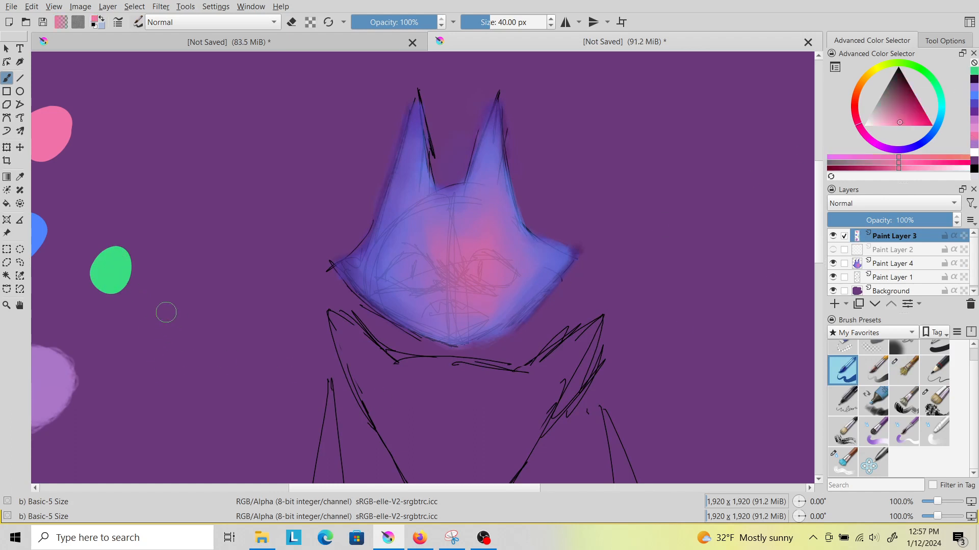
left_click_drag(174, 304, 189, 290)
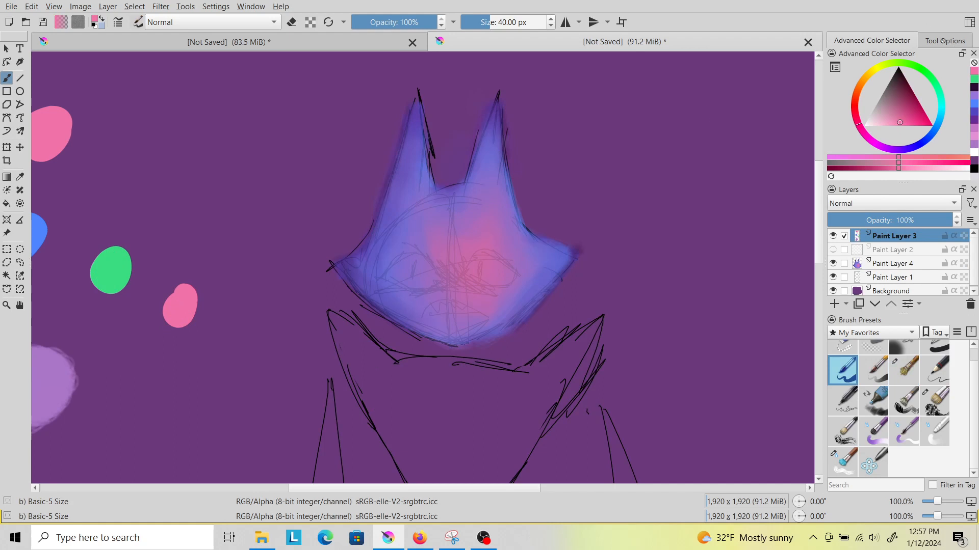
key("x")
mouse_move(203, 305)
left_mouse_down()
mouse_move(196, 326)
mouse_move(198, 317)
left_mouse_up()
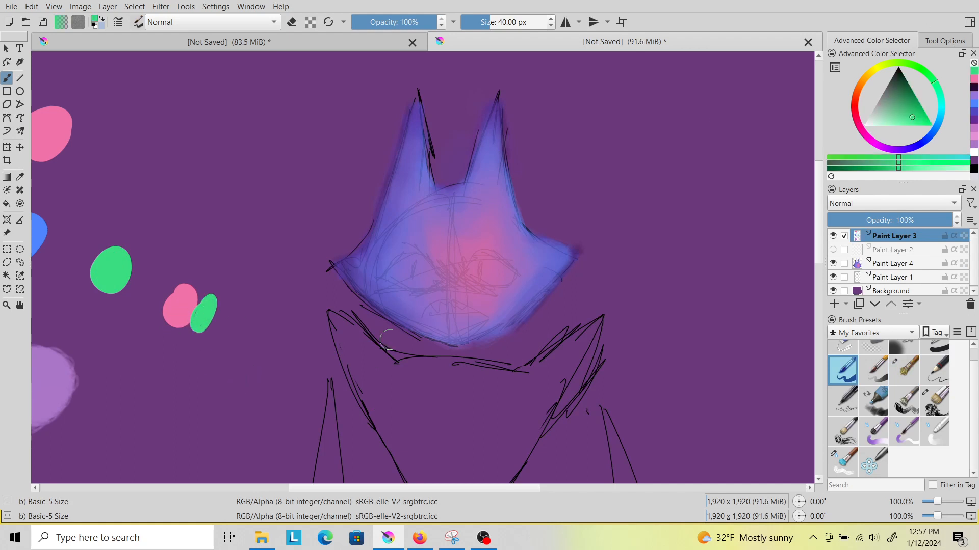
left_click(844, 462)
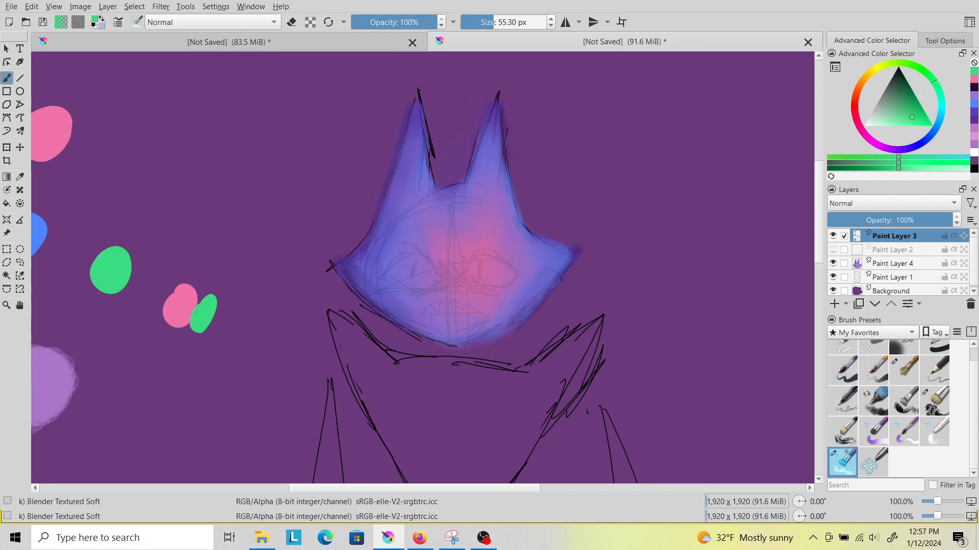
mouse_move(171, 310)
left_mouse_down()
mouse_move(190, 306)
mouse_move(173, 321)
mouse_move(210, 303)
left_mouse_up()
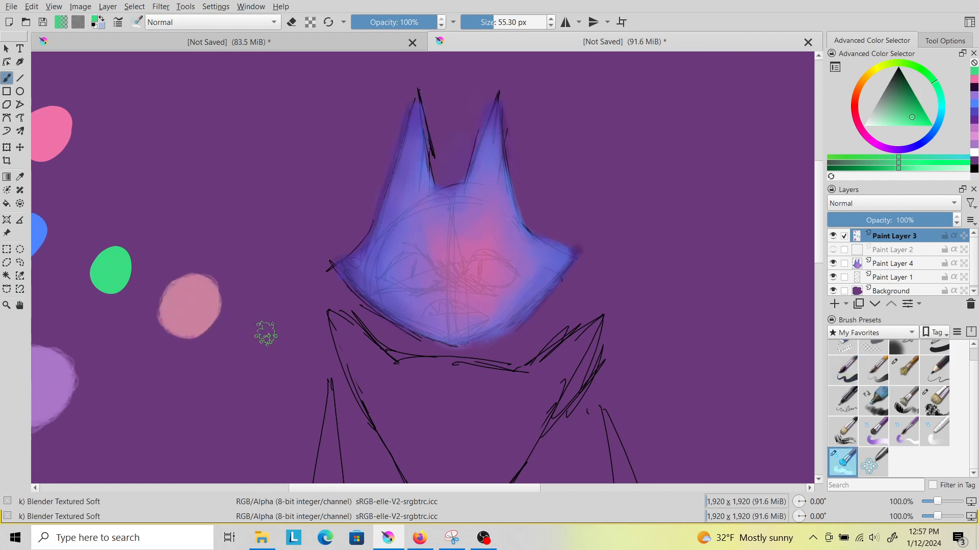
Scribble green over the mixed pink swatch with Pencil-2 at 10 px and blend it in with Blender Textured Soft at 55.30 px
left_click(934, 370)
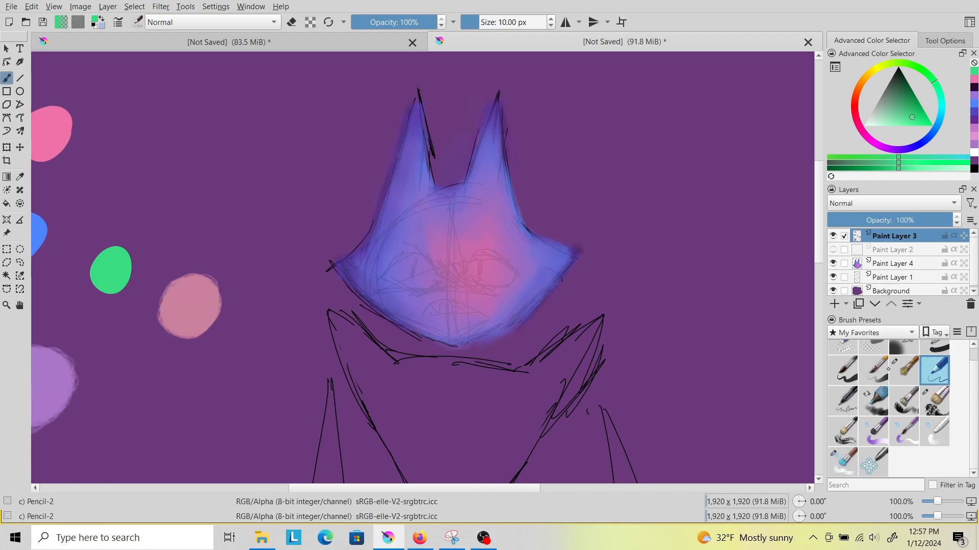
left_click_drag(170, 305, 219, 295)
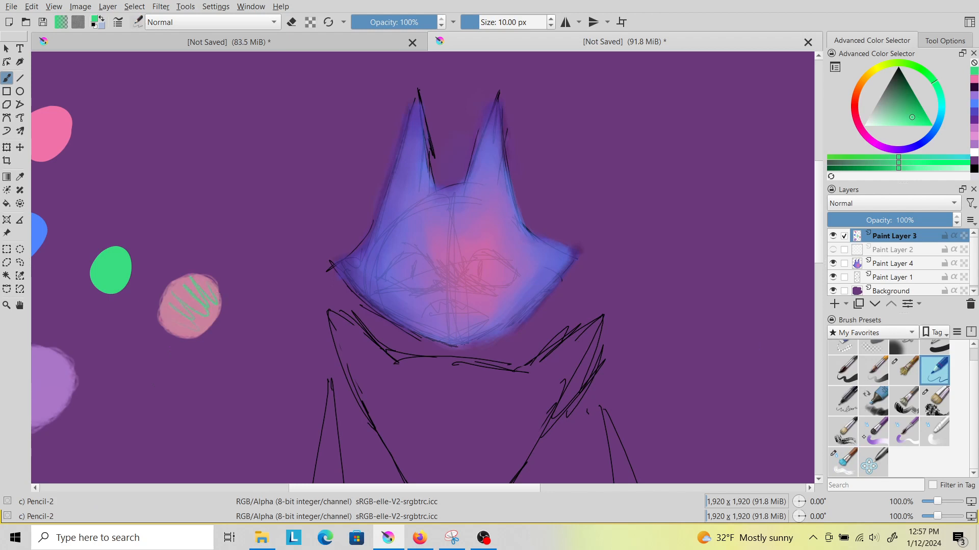
left_click(844, 461)
mouse_move(188, 327)
left_mouse_down()
mouse_move(187, 302)
mouse_move(202, 290)
mouse_move(207, 312)
mouse_move(193, 289)
left_mouse_up()
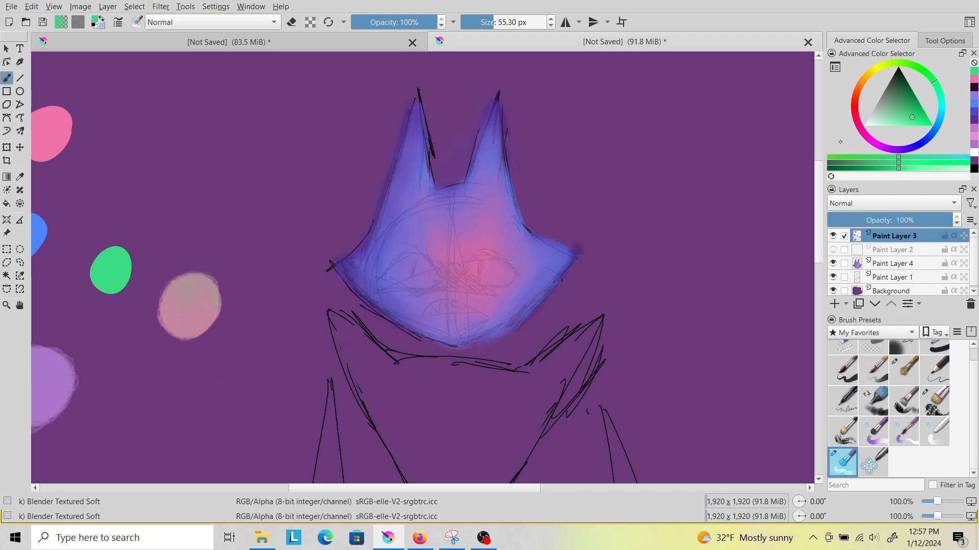
Paint both eye shapes in muted grey-green on Paint Layer 4 with the brushy brush at 24.82 px and 100% opacity
left_click(933, 373)
left_click(874, 375)
left_click(904, 370)
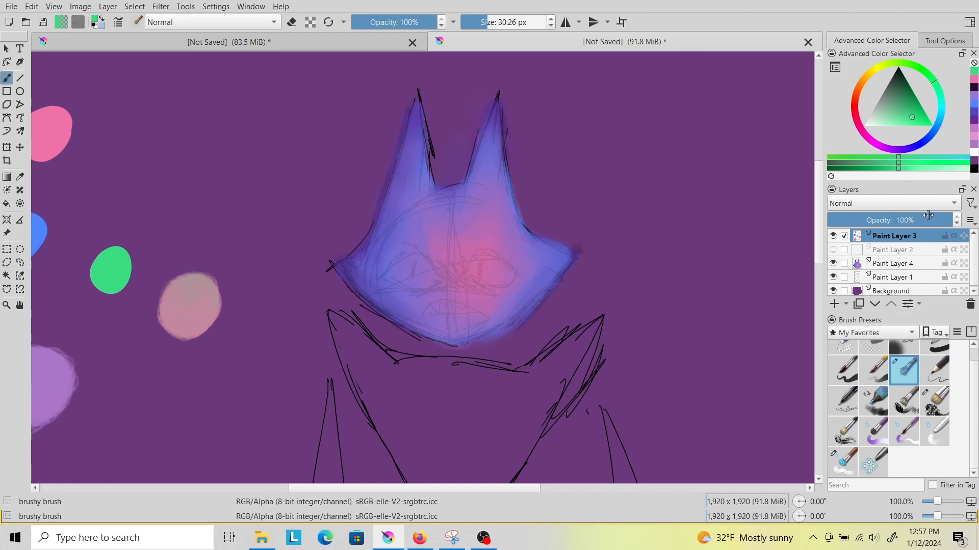
left_click(892, 263)
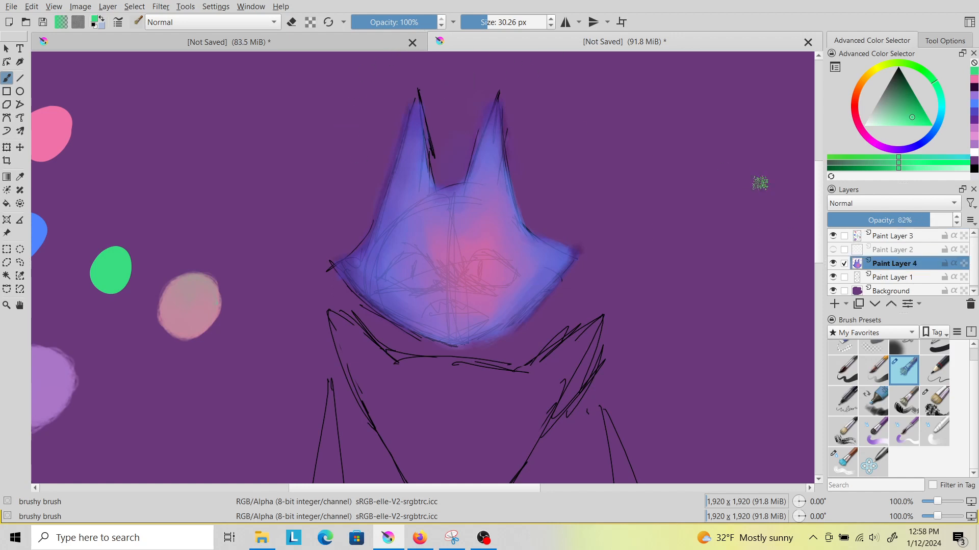
left_click(881, 106)
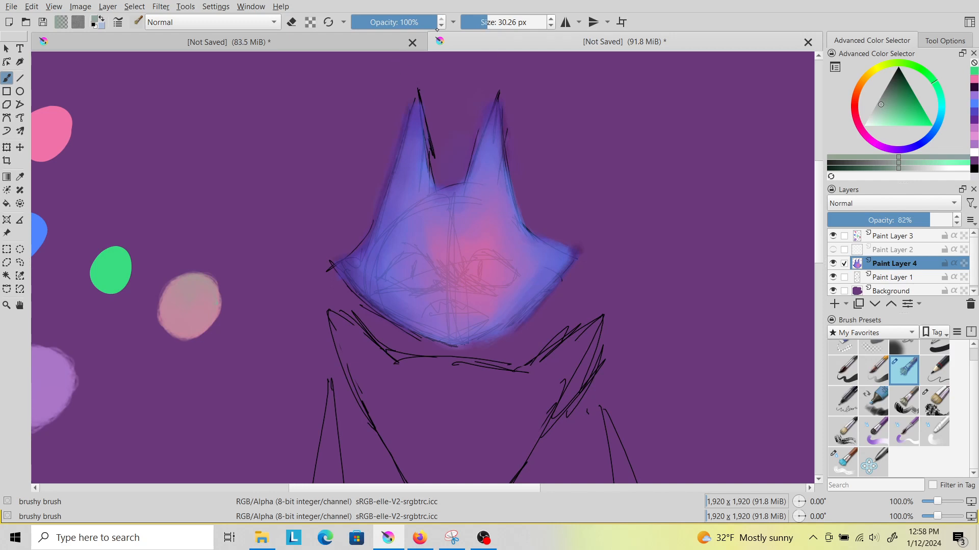
left_click_drag(488, 21, 488, 52)
mouse_move(484, 261)
left_mouse_down()
mouse_move(474, 272)
mouse_move(499, 263)
mouse_move(486, 257)
mouse_move(514, 276)
mouse_move(480, 261)
mouse_move(489, 260)
mouse_move(470, 278)
mouse_move(497, 275)
mouse_move(481, 259)
mouse_move(495, 280)
left_mouse_up()
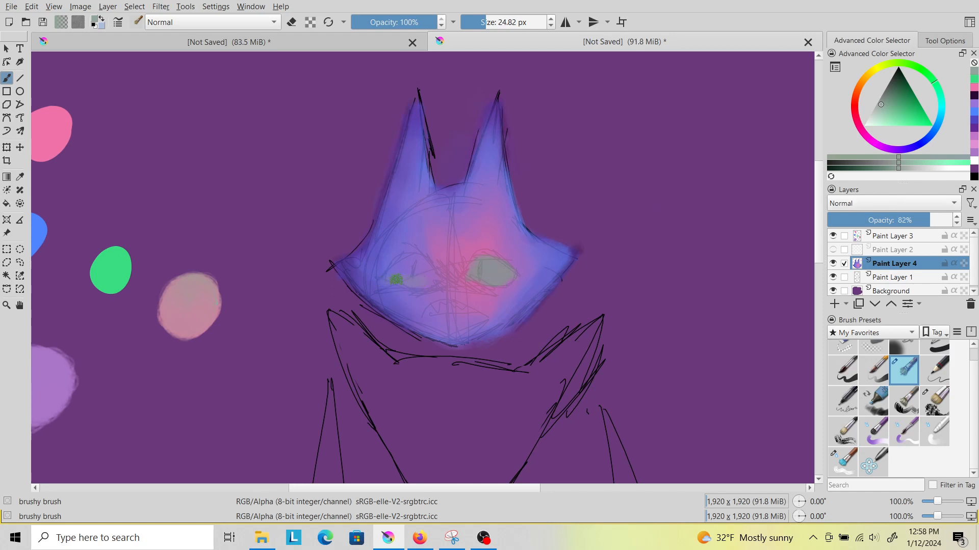
mouse_move(424, 274)
left_mouse_down()
mouse_move(416, 265)
mouse_move(400, 269)
mouse_move(430, 274)
mouse_move(394, 275)
left_mouse_up()
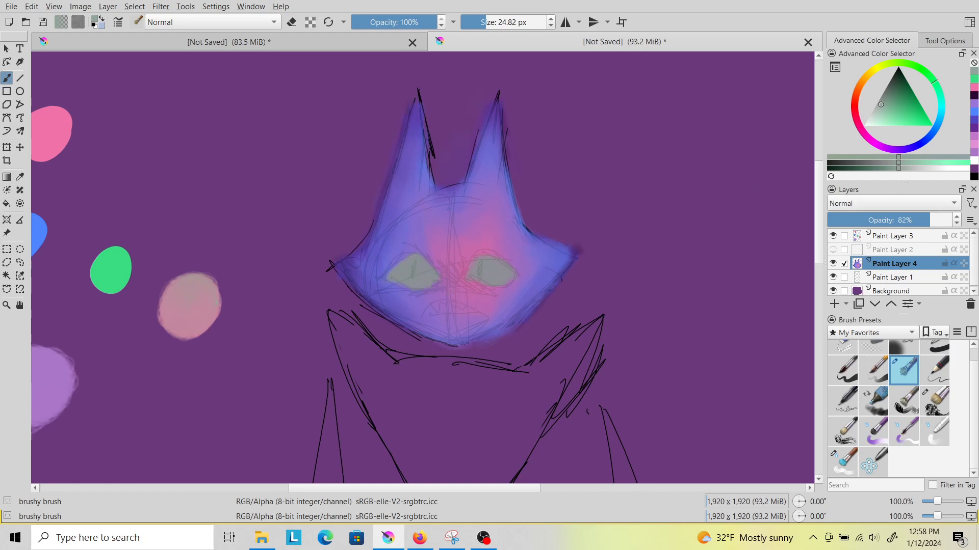
Set Paint Layer 4's opacity to 100% and fill out both eye shapes with the grey-green
left_click_drag(930, 222, 961, 223)
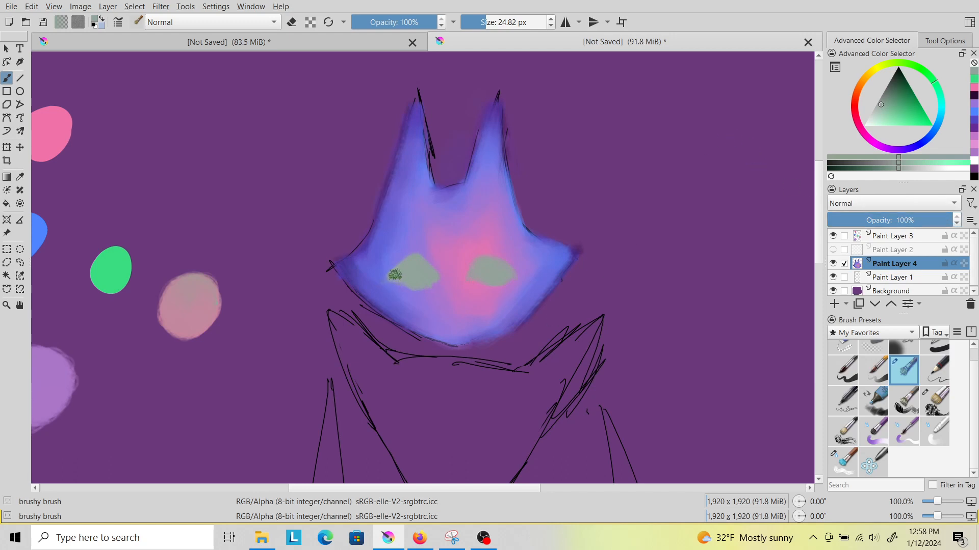
mouse_move(396, 277)
left_mouse_down()
mouse_move(436, 282)
mouse_move(424, 269)
mouse_move(403, 283)
mouse_move(417, 261)
mouse_move(423, 268)
left_mouse_up()
mouse_move(494, 284)
left_mouse_down()
mouse_move(466, 274)
mouse_move(478, 258)
mouse_move(498, 267)
mouse_move(485, 266)
mouse_move(491, 274)
mouse_move(495, 262)
left_mouse_up()
Tint the outer halves of both eyes brighter green and the inner halves pink at 57% brush opacity
left_click_drag(397, 22, 399, 31)
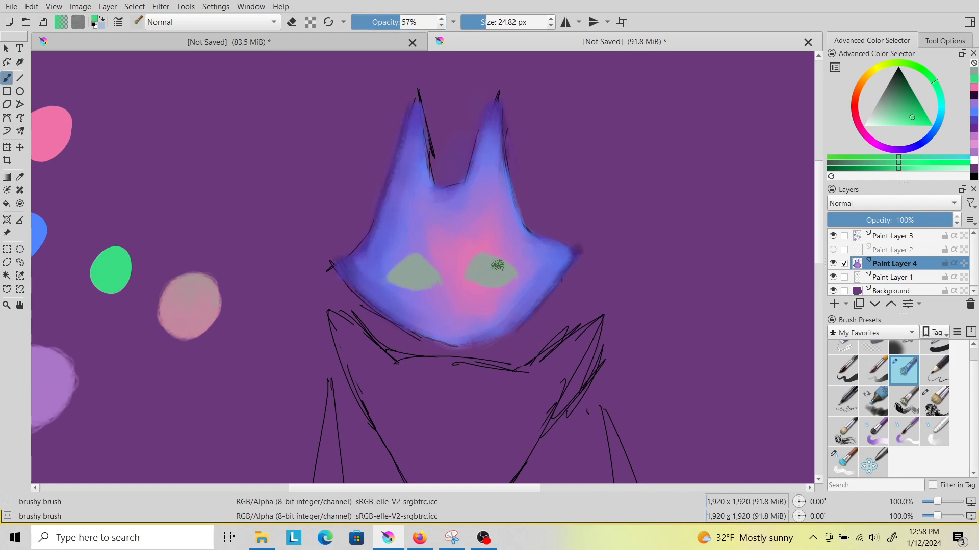
left_click_drag(511, 273, 498, 262)
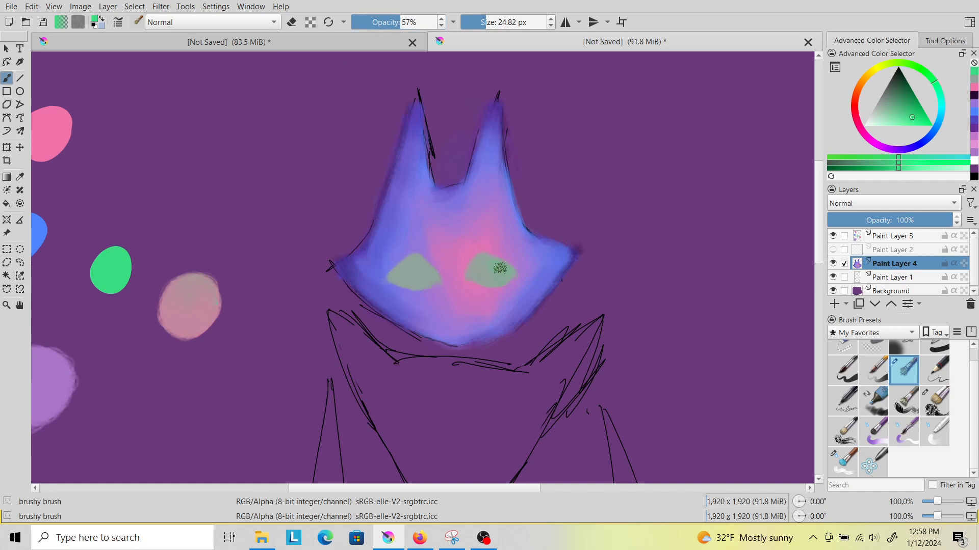
mouse_move(411, 285)
left_mouse_down()
mouse_move(400, 270)
mouse_move(409, 276)
left_mouse_up()
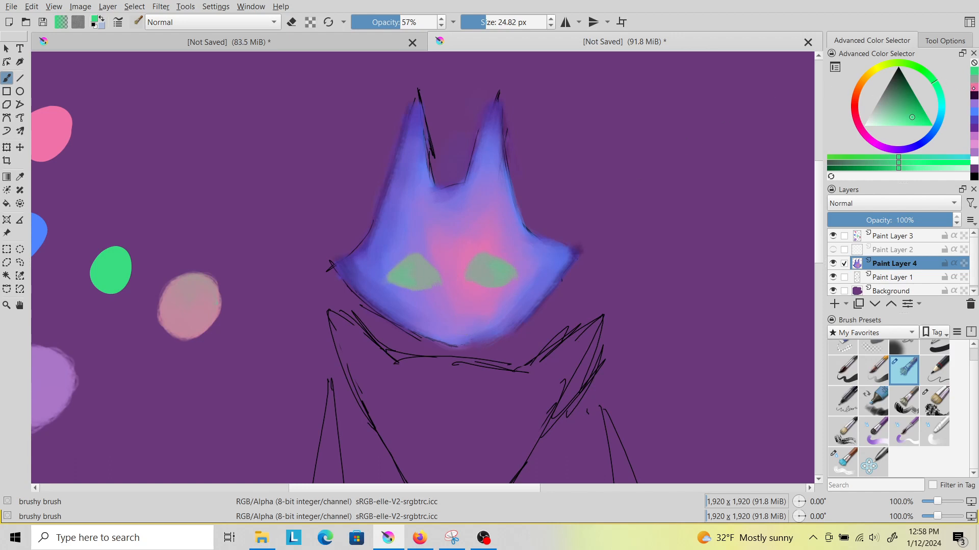
left_click(974, 87)
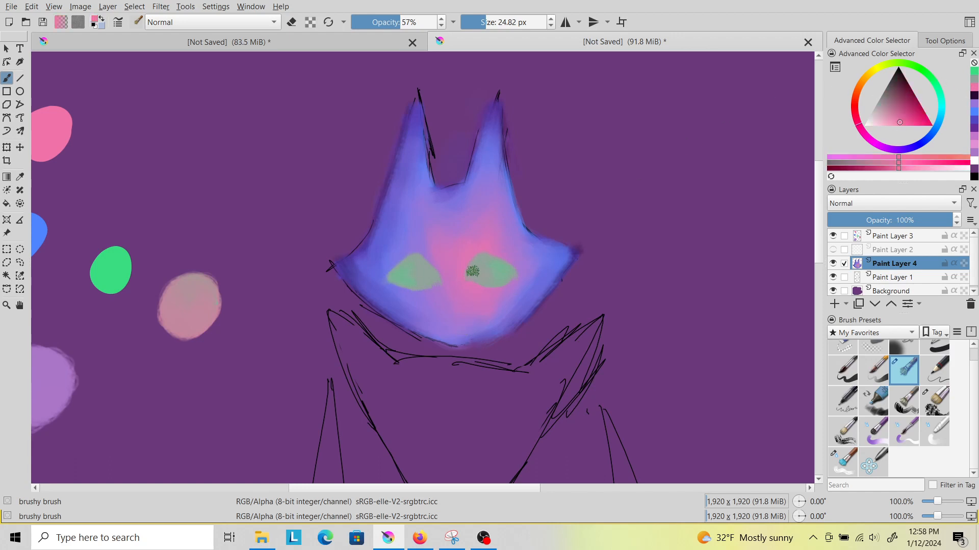
mouse_move(478, 268)
left_mouse_down()
mouse_move(471, 274)
mouse_move(485, 272)
mouse_move(465, 277)
mouse_move(489, 278)
mouse_move(490, 259)
mouse_move(495, 274)
mouse_move(489, 268)
left_mouse_up()
mouse_move(414, 269)
left_mouse_down()
mouse_move(442, 271)
mouse_move(421, 276)
left_mouse_up()
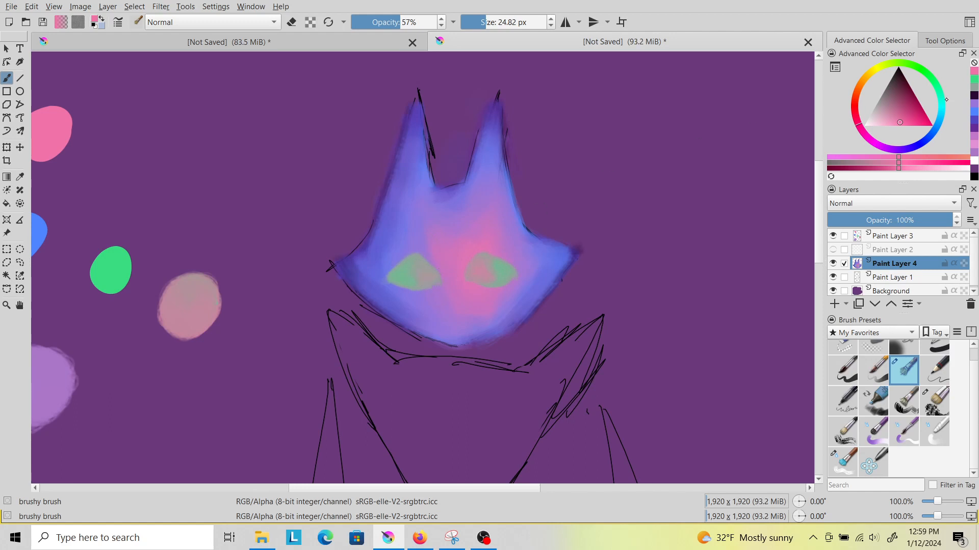
left_click(974, 120)
left_click_drag(412, 23, 404, 22)
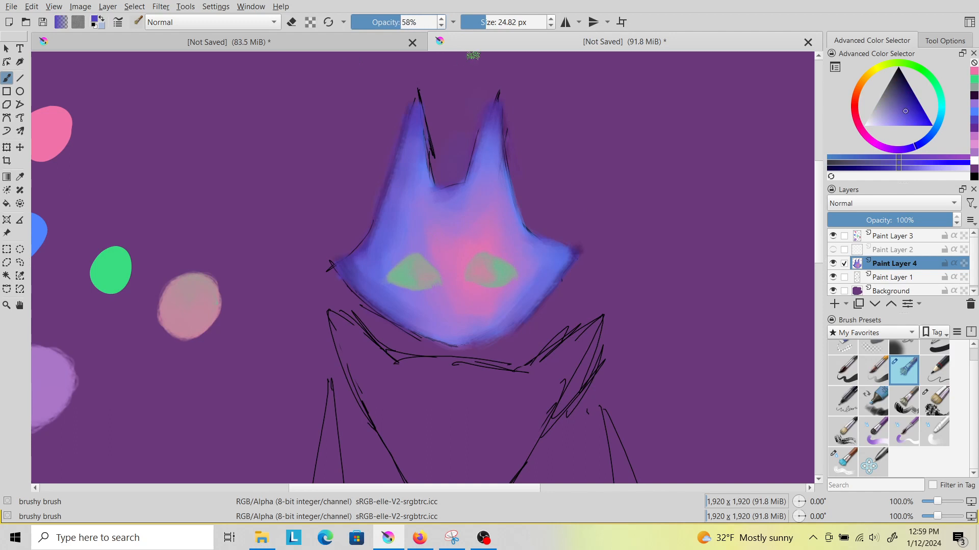
left_click_drag(485, 20, 481, 21)
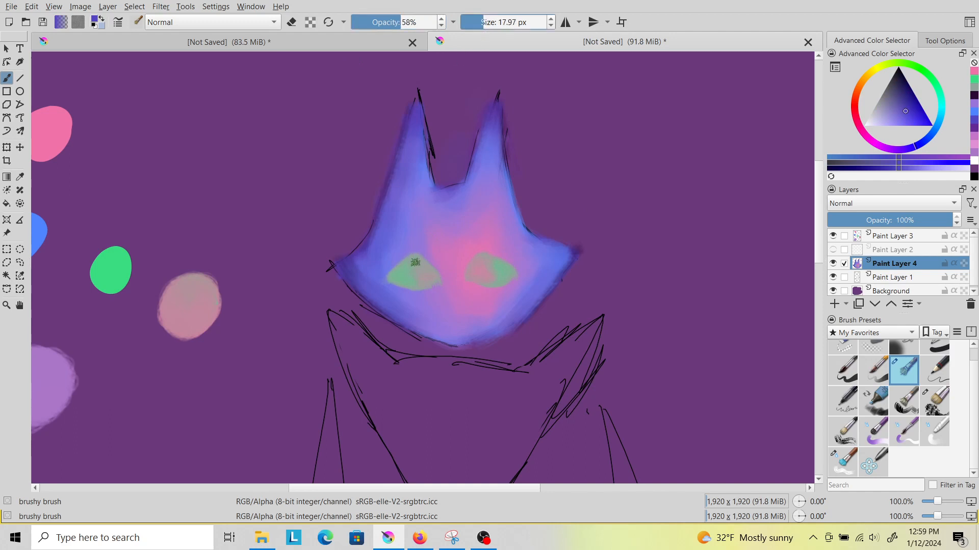
mouse_move(395, 277)
left_mouse_down()
mouse_move(387, 285)
mouse_move(398, 272)
mouse_move(390, 277)
left_mouse_up()
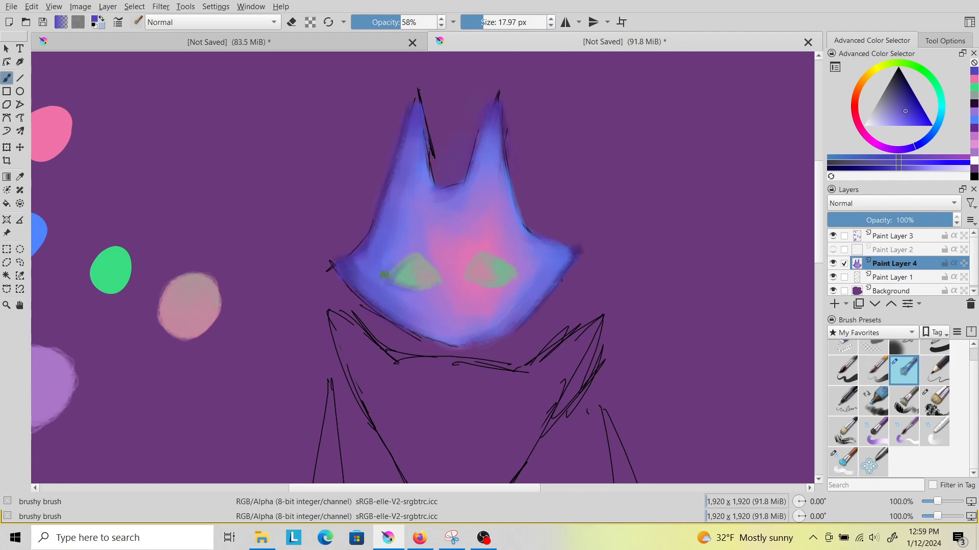
left_click_drag(406, 258, 395, 273)
key("ctrl+z")
Shade the outer edges of both eyes in dark teal-blue with the brushy brush at 15.63 px
left_click(937, 124)
left_click(906, 99)
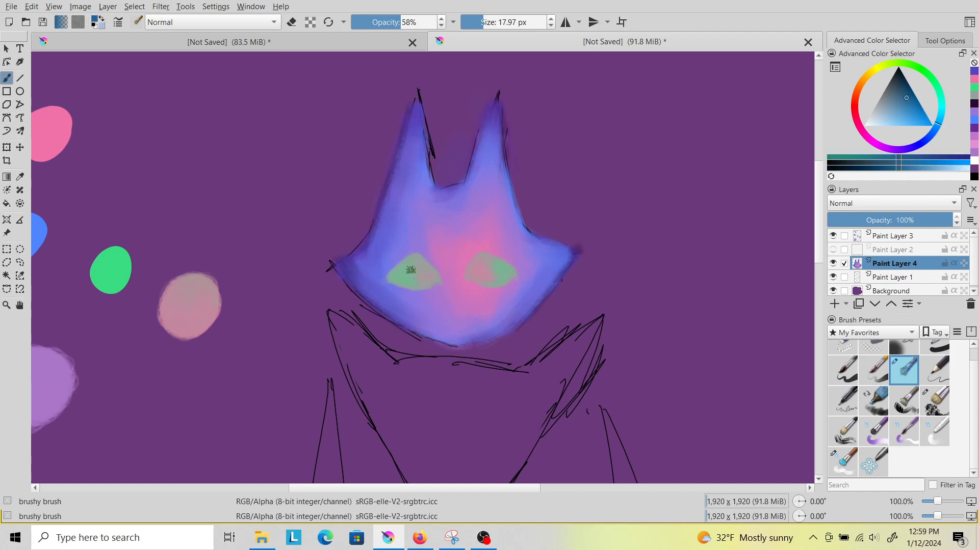
scroll(413, 272, "up", 3)
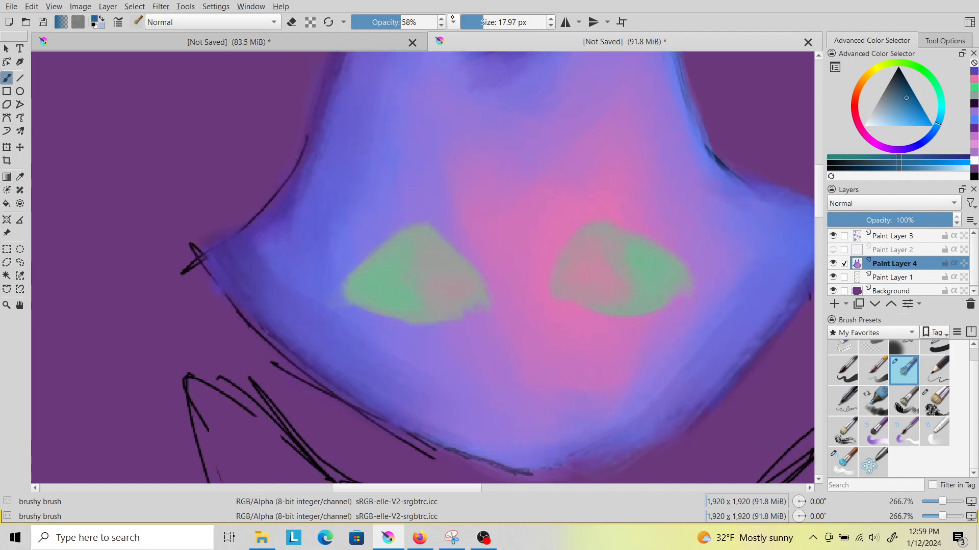
left_click_drag(482, 21, 478, 21)
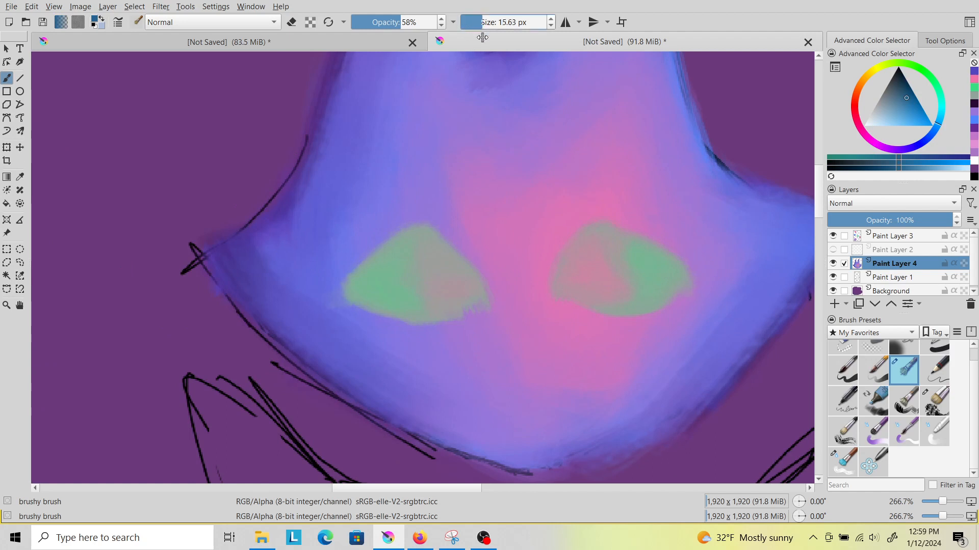
left_click(404, 238)
left_click_drag(403, 238, 357, 284)
mouse_move(380, 254)
left_mouse_down()
mouse_move(350, 293)
mouse_move(351, 284)
mouse_move(416, 305)
mouse_move(351, 293)
mouse_move(425, 314)
mouse_move(397, 316)
mouse_move(354, 274)
left_mouse_up()
left_click_drag(405, 229, 375, 298)
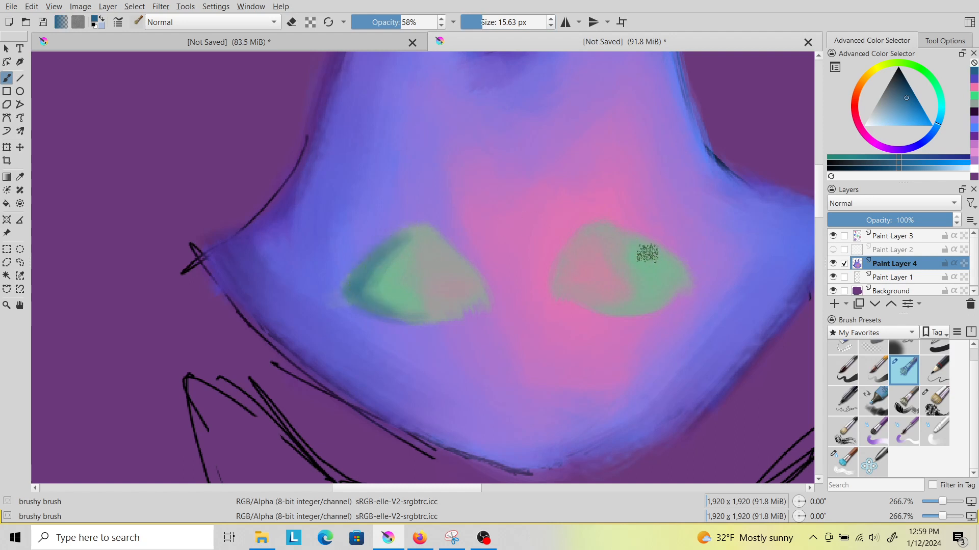
mouse_move(640, 240)
left_mouse_down()
mouse_move(679, 280)
mouse_move(664, 297)
mouse_move(674, 290)
left_mouse_up()
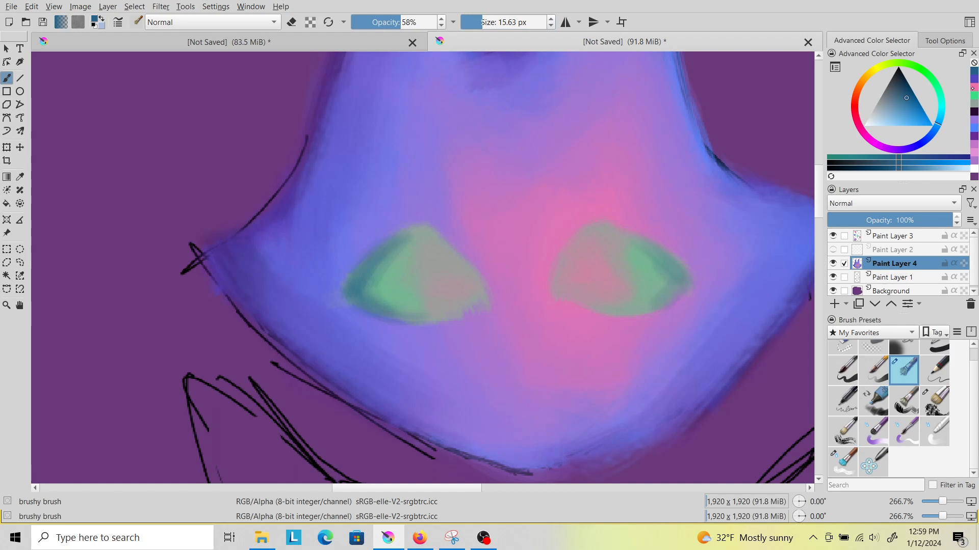
Soften the teal shading on the eye at the pink side of the face with muted grey-green
left_click(970, 86)
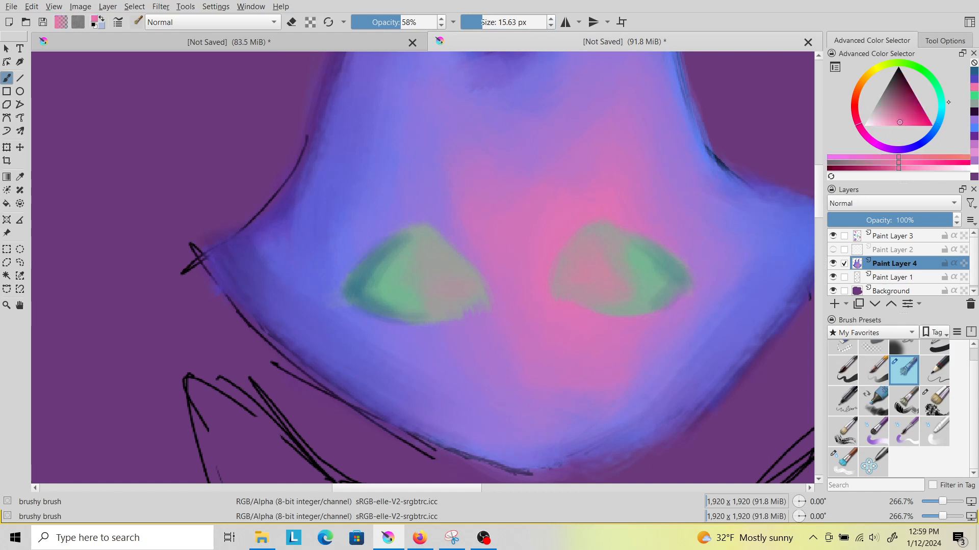
left_click(975, 104)
left_click(638, 285)
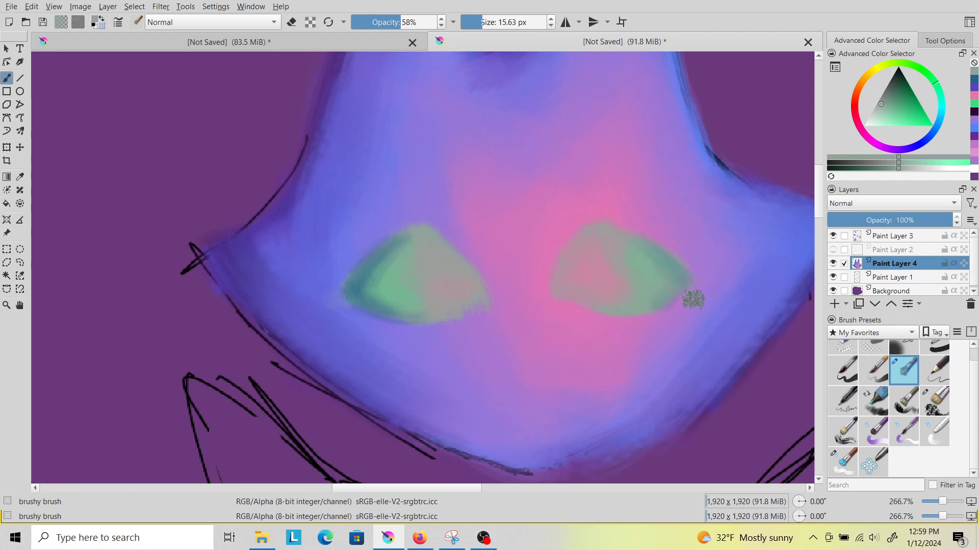
scroll(641, 241, "down", 7)
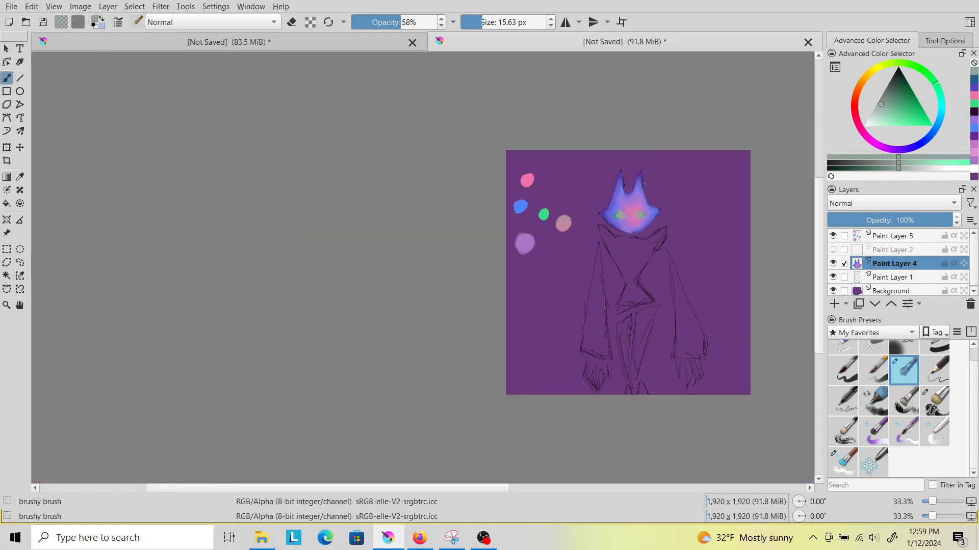
scroll(640, 216, "up", 7)
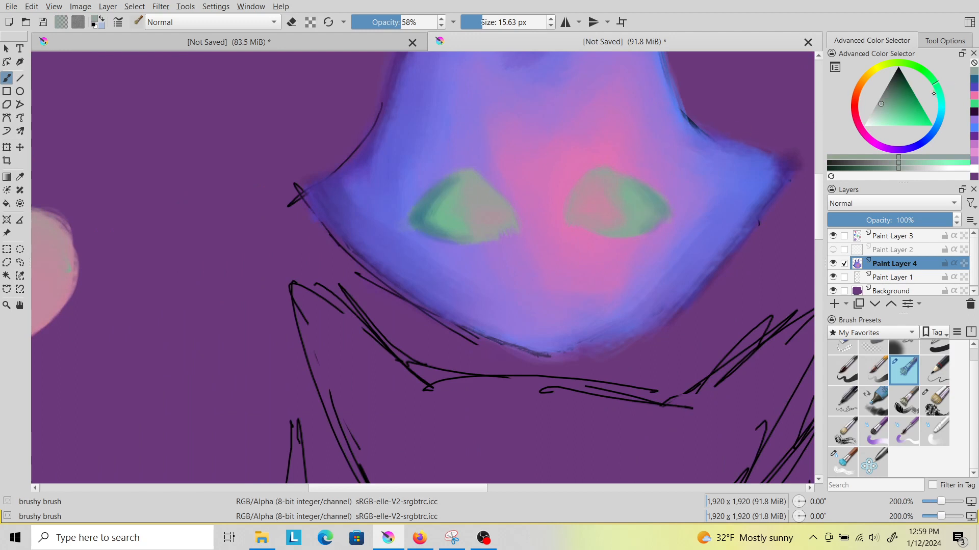
Blend the green, teal and pink tones inside both eyes with Blender Textured Soft, reducing its size to 47.88 px
left_click(842, 461)
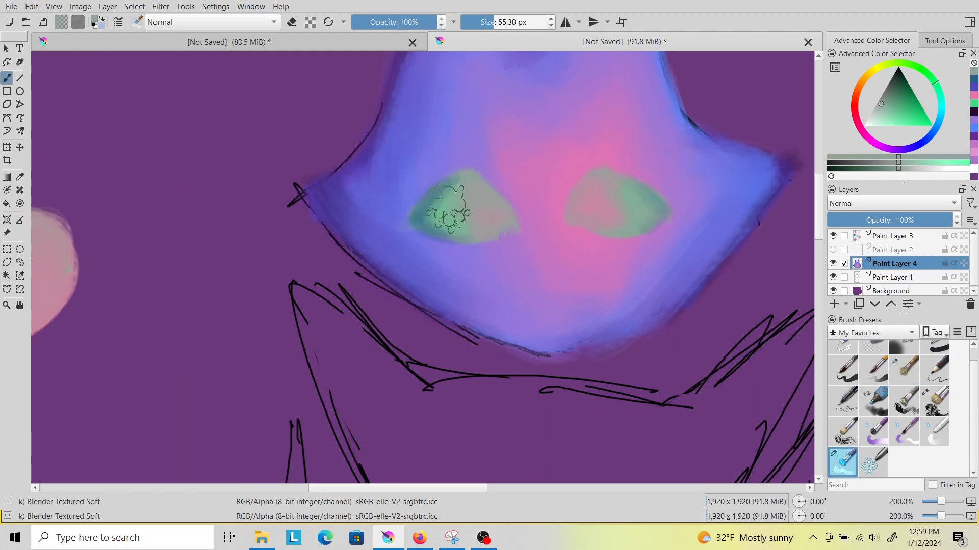
mouse_move(606, 183)
left_mouse_down()
mouse_move(630, 218)
mouse_move(587, 212)
mouse_move(598, 194)
mouse_move(644, 205)
mouse_move(607, 205)
left_mouse_up()
left_click_drag(447, 216, 462, 214)
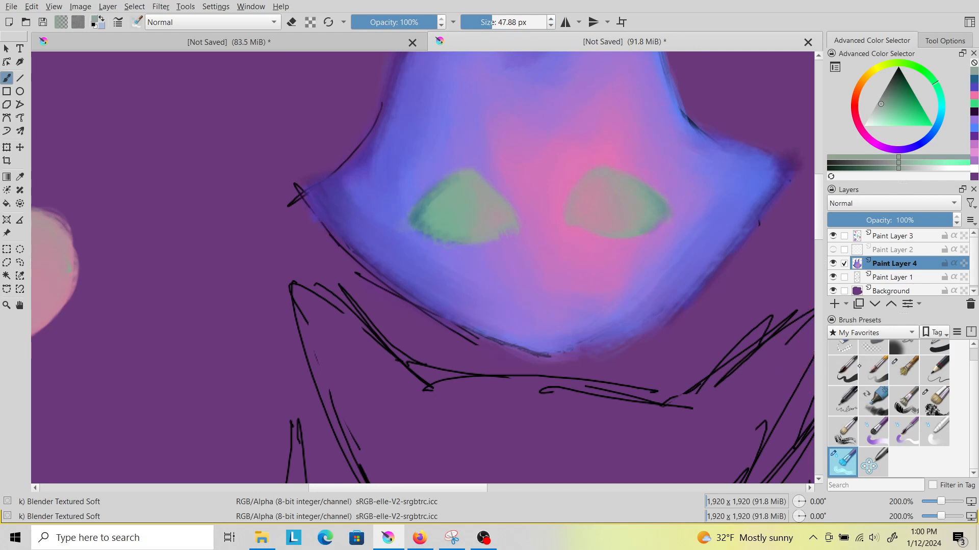
Paint a narrow vertical slit pupil in each eye in dark teal-blue with the brushy brush at 9.85 px and 100% opacity
left_click(855, 369)
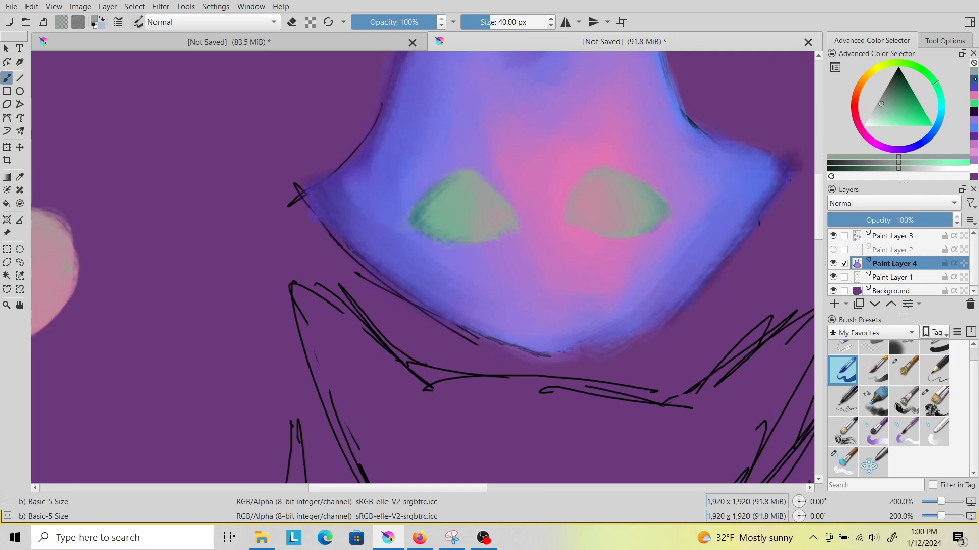
left_click(974, 80)
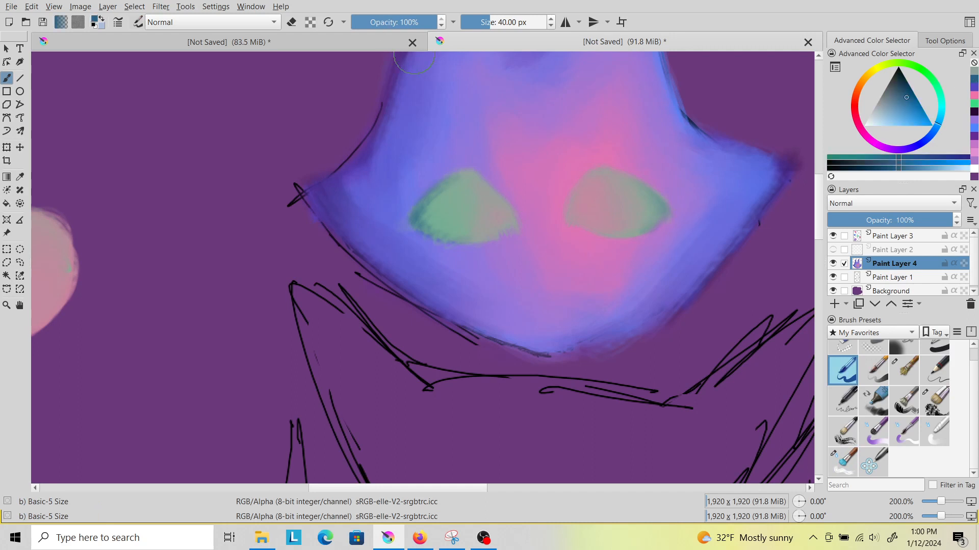
left_click(927, 372)
left_click(880, 371)
left_click(902, 371)
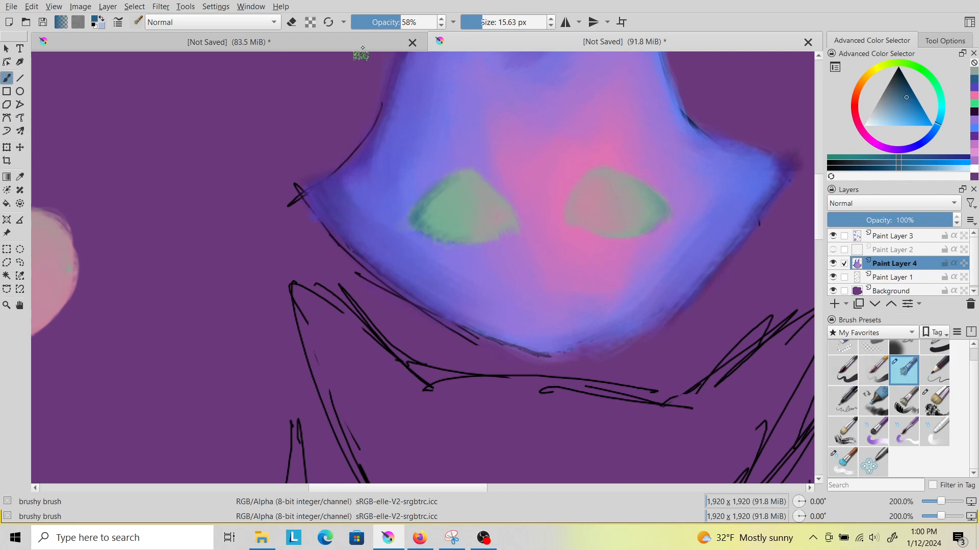
mouse_move(399, 22)
left_mouse_down()
mouse_move(457, 15)
mouse_move(479, 32)
left_mouse_up()
left_click_drag(601, 189, 602, 218)
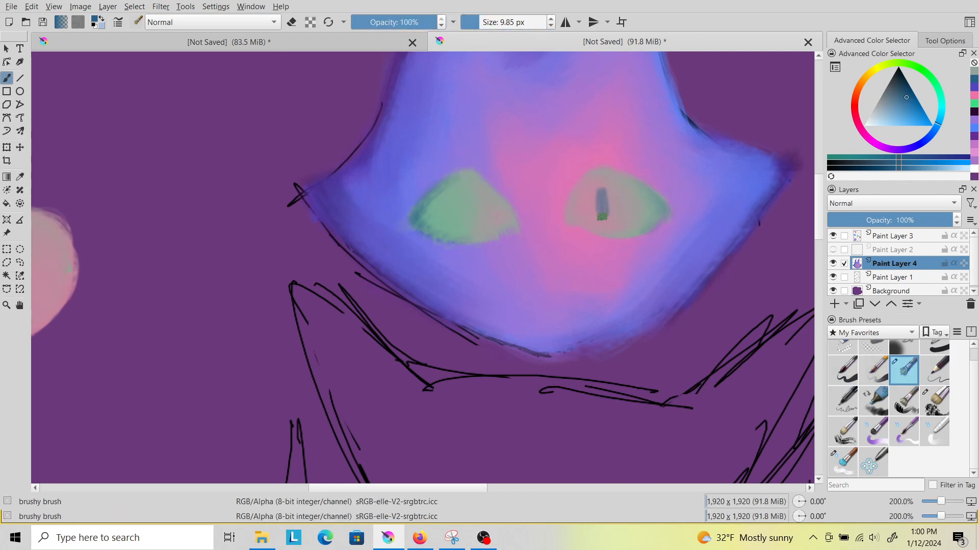
left_click_drag(473, 193, 474, 220)
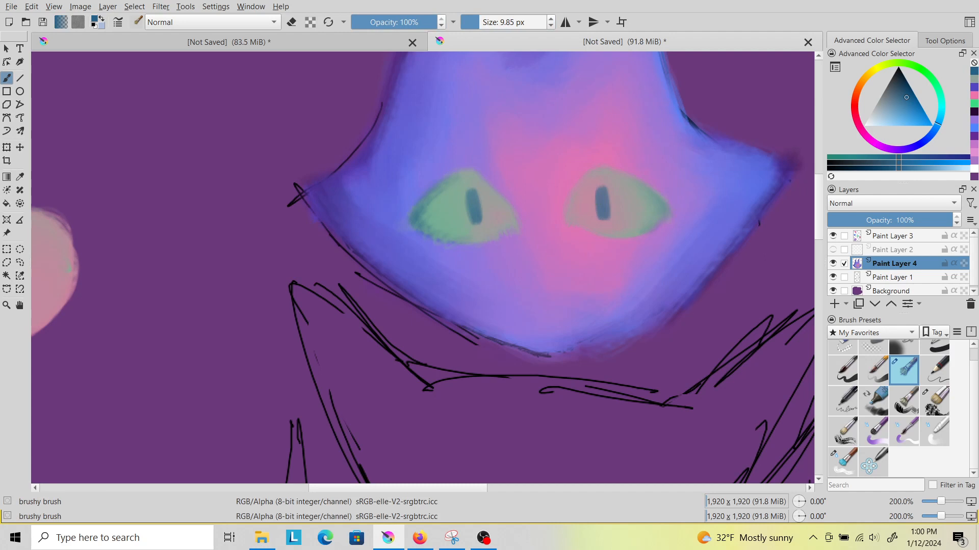
Lower Paint Layer 4's opacity to 82% and outline an open, downturned mouth below the eyes in indigo, redrawing the misplaced strokes
left_click(929, 219)
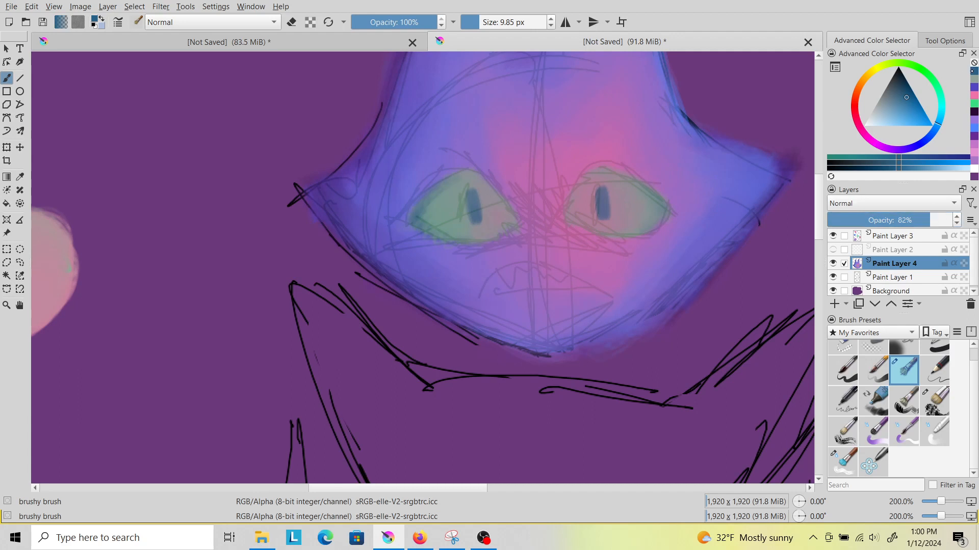
left_click(970, 89)
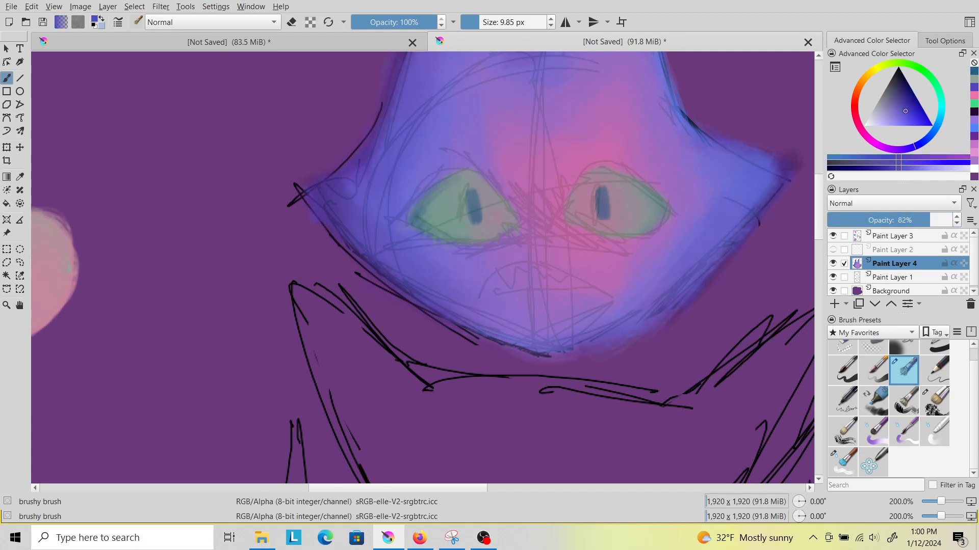
mouse_move(520, 251)
left_mouse_down()
mouse_move(575, 264)
mouse_move(601, 286)
mouse_move(497, 296)
left_mouse_up()
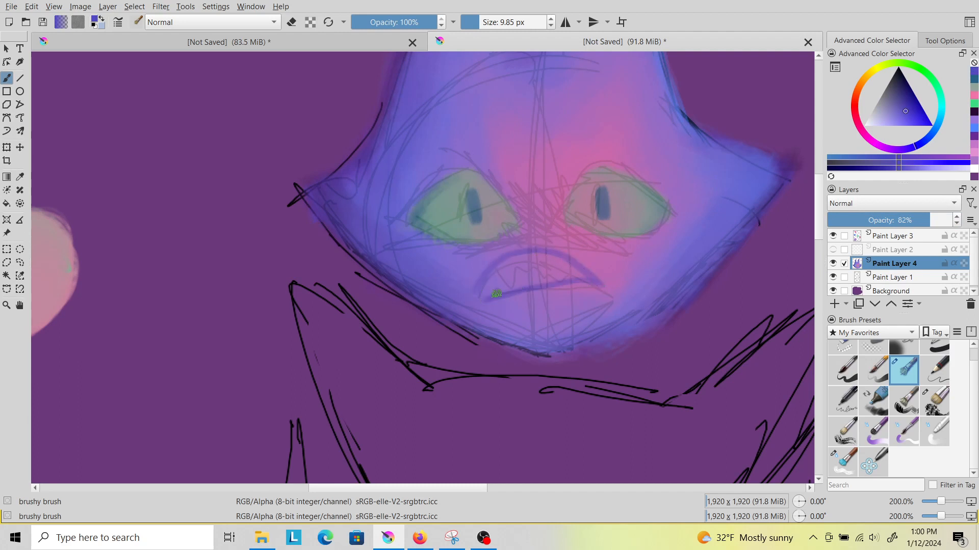
key("ctrl+z")
key("ctrl+z")
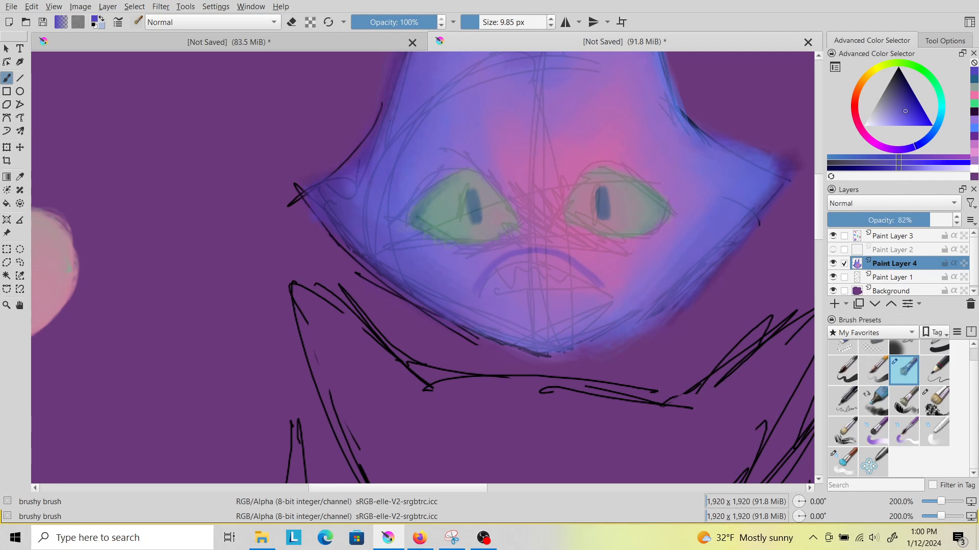
mouse_move(520, 258)
left_mouse_down()
mouse_move(599, 282)
mouse_move(517, 301)
mouse_move(484, 290)
left_mouse_up()
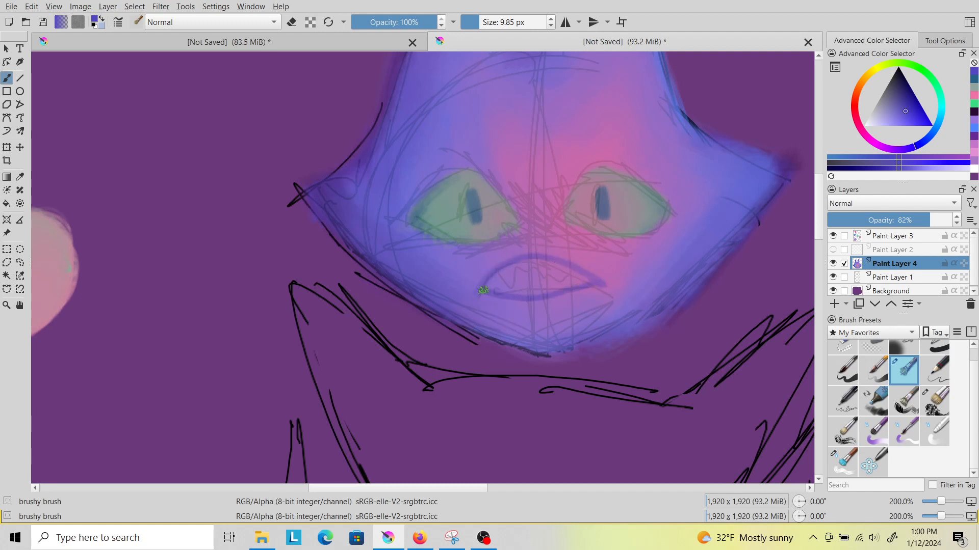
Raise Paint Layer 4's opacity to 93% and paint upper teeth with two fangs in light pink inside the mouth
left_click(943, 219)
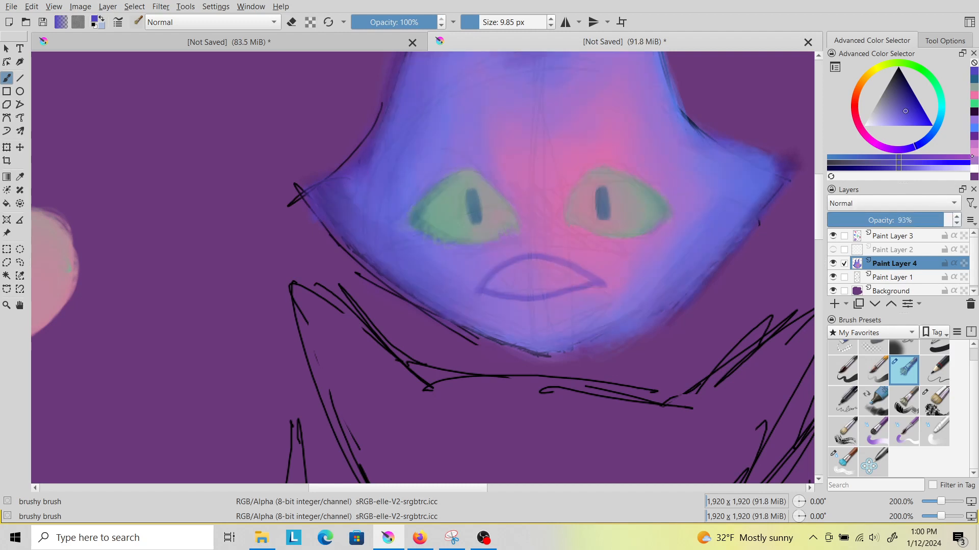
left_click(971, 153)
mouse_move(564, 273)
left_mouse_down()
mouse_move(516, 266)
mouse_move(509, 282)
mouse_move(518, 267)
mouse_move(566, 275)
mouse_move(516, 268)
mouse_move(531, 264)
mouse_move(508, 279)
left_mouse_up()
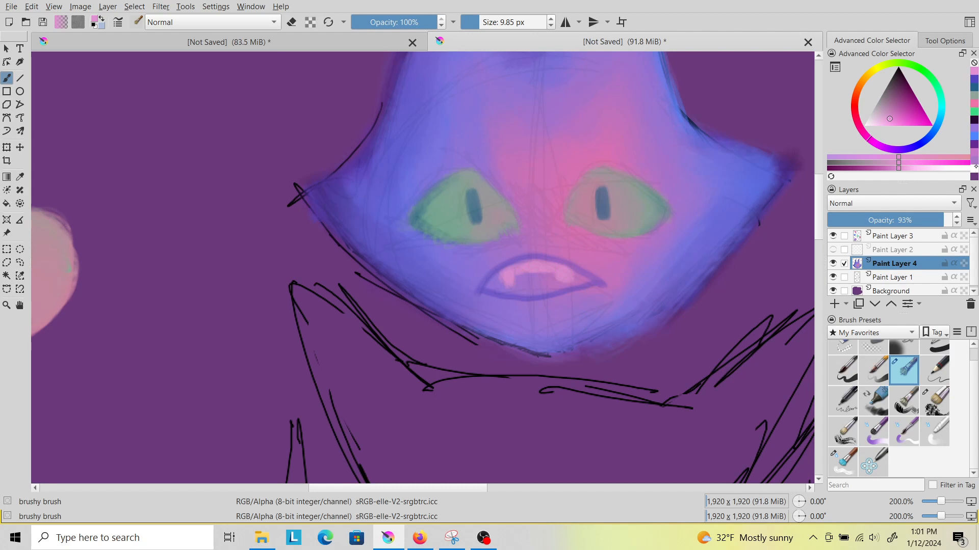
Reduce the brush size to 6.92 px and paint white highlights on the upper teeth and fangs
key("x")
left_click_drag(475, 22, 471, 23)
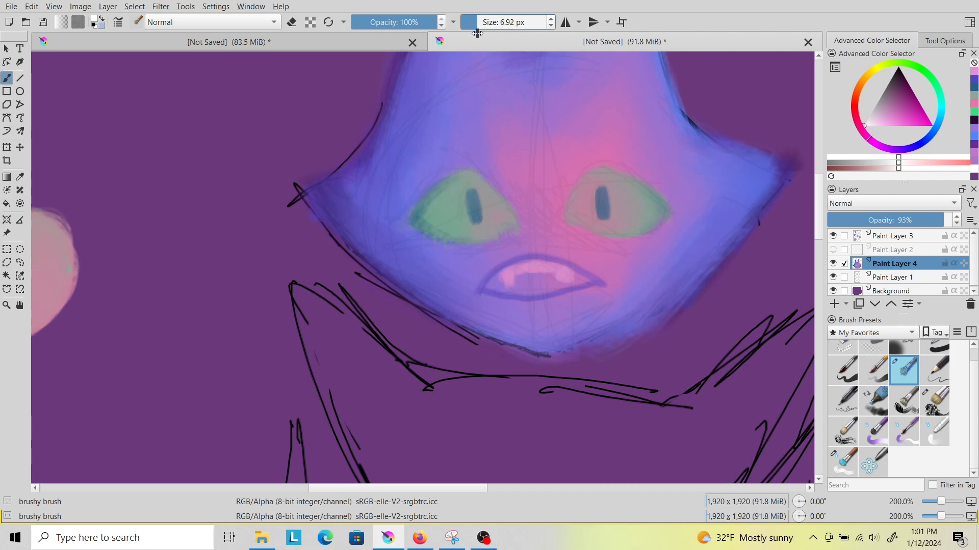
mouse_move(565, 278)
left_mouse_down()
mouse_move(530, 264)
mouse_move(509, 271)
mouse_move(513, 282)
left_mouse_up()
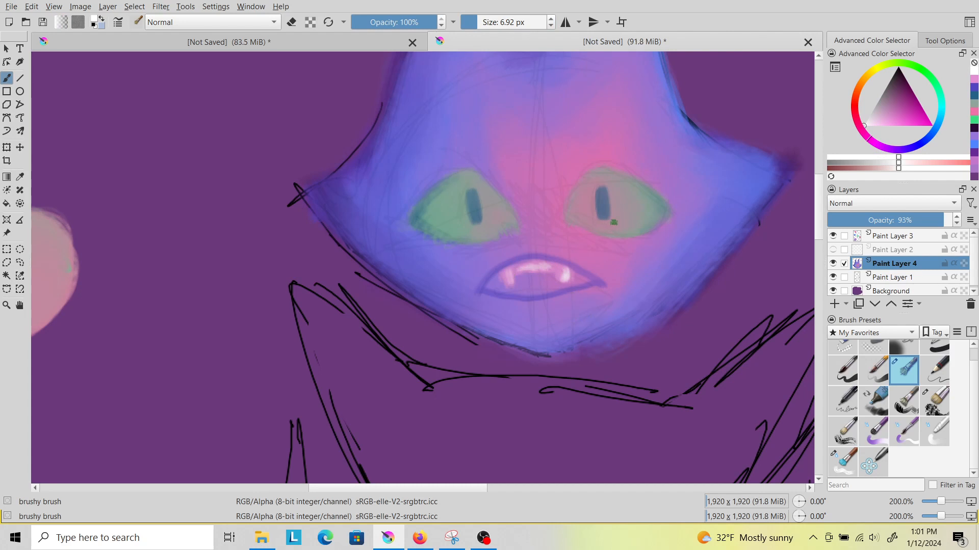
Paint small white highlights in both eyes beside the pupils and near the lower lids
left_click_drag(624, 222, 633, 219)
left_click(583, 190)
left_click_drag(482, 192, 487, 191)
Line the lower edges of both eyes in dark teal-blue and darken the outer edge of the bluer-side eye
left_click(972, 105)
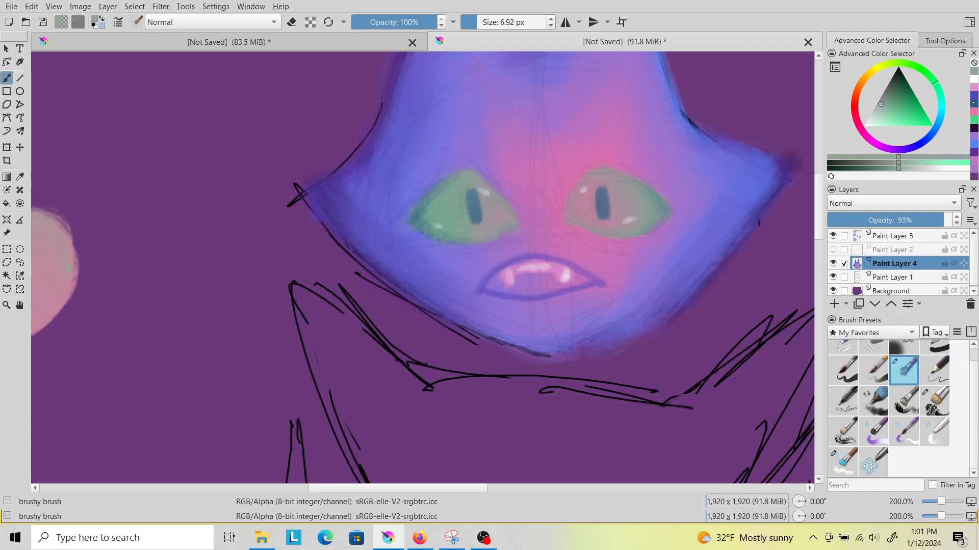
left_click(972, 102)
mouse_move(567, 222)
left_mouse_down()
mouse_move(642, 232)
mouse_move(620, 234)
mouse_move(661, 222)
left_mouse_up()
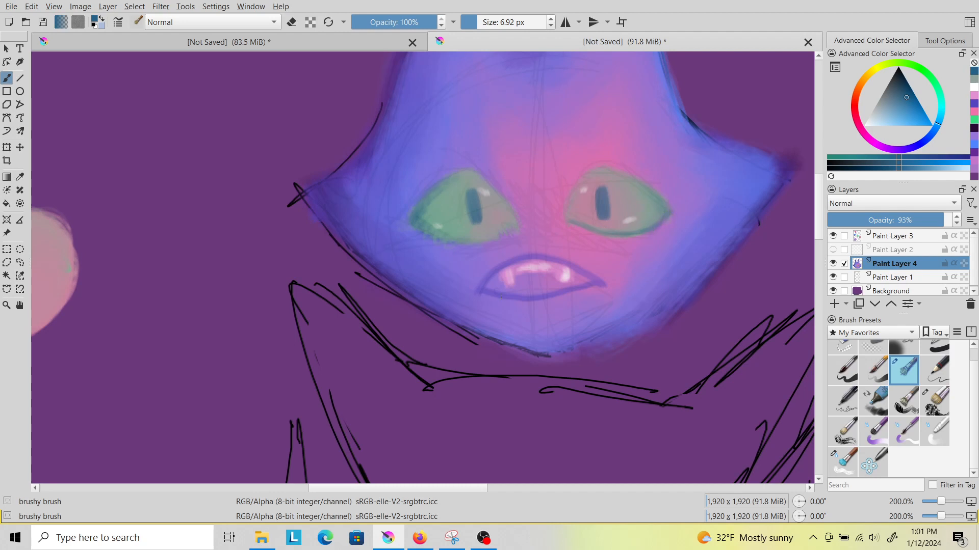
left_click_drag(433, 237, 492, 238)
left_click_drag(421, 206, 428, 202)
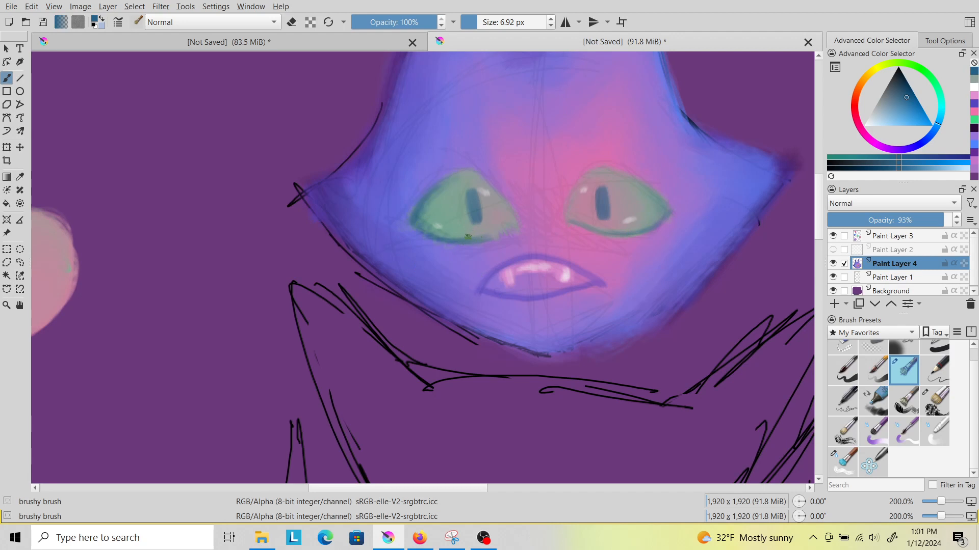
Fill the mouth's interior around the fangs with dark purple and paint a light orchid tongue along its lower edge
mouse_move(505, 295)
left_mouse_down()
mouse_move(558, 286)
mouse_move(511, 292)
left_mouse_up()
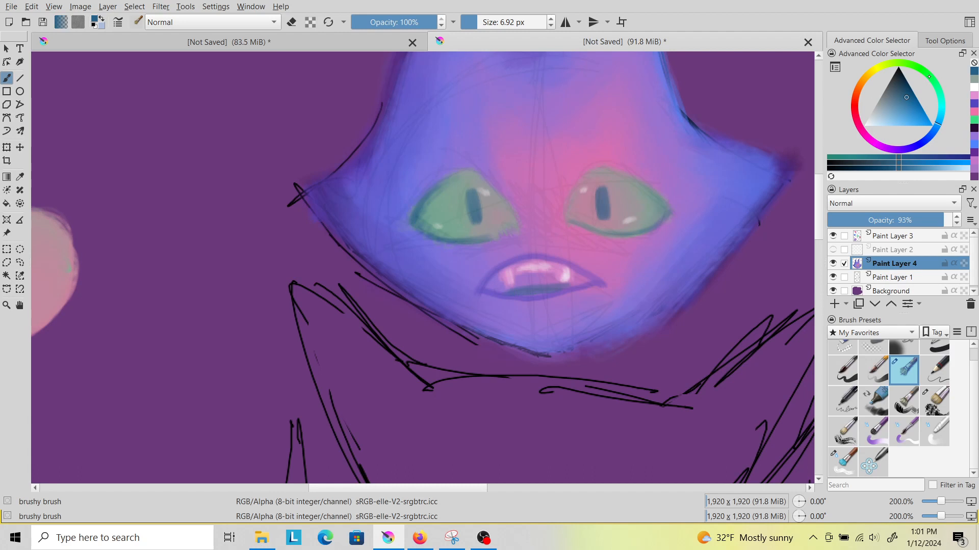
left_click(972, 155)
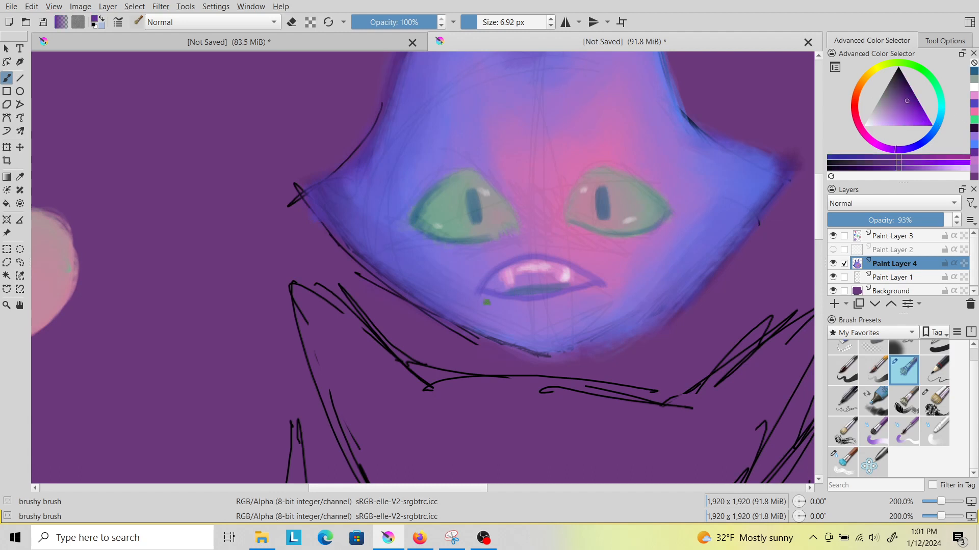
mouse_move(510, 296)
left_mouse_down()
mouse_move(550, 286)
mouse_move(526, 291)
mouse_move(512, 279)
mouse_move(555, 276)
mouse_move(501, 277)
mouse_move(498, 290)
mouse_move(486, 287)
left_mouse_up()
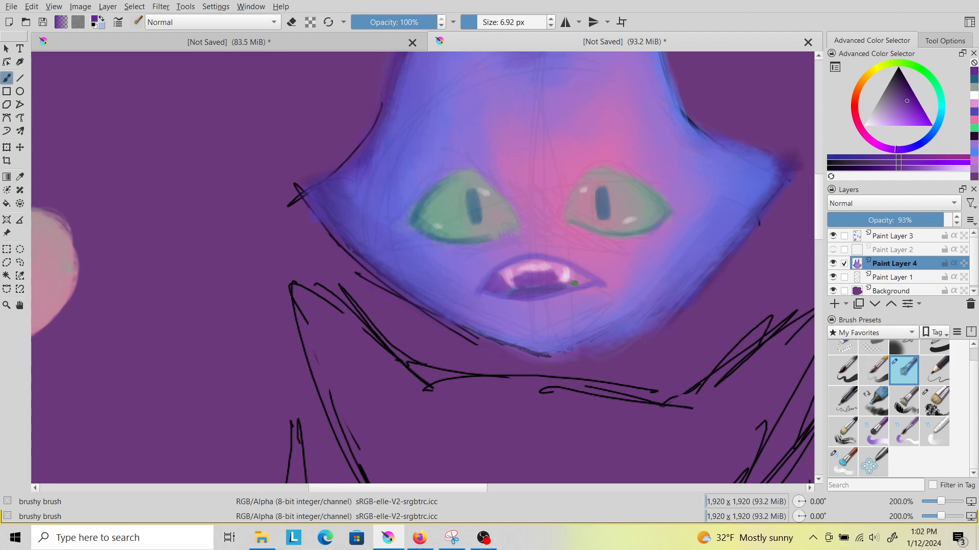
mouse_move(565, 279)
left_mouse_down()
mouse_move(504, 292)
mouse_move(528, 278)
left_mouse_up()
left_click(974, 163)
left_click_drag(525, 290, 560, 288)
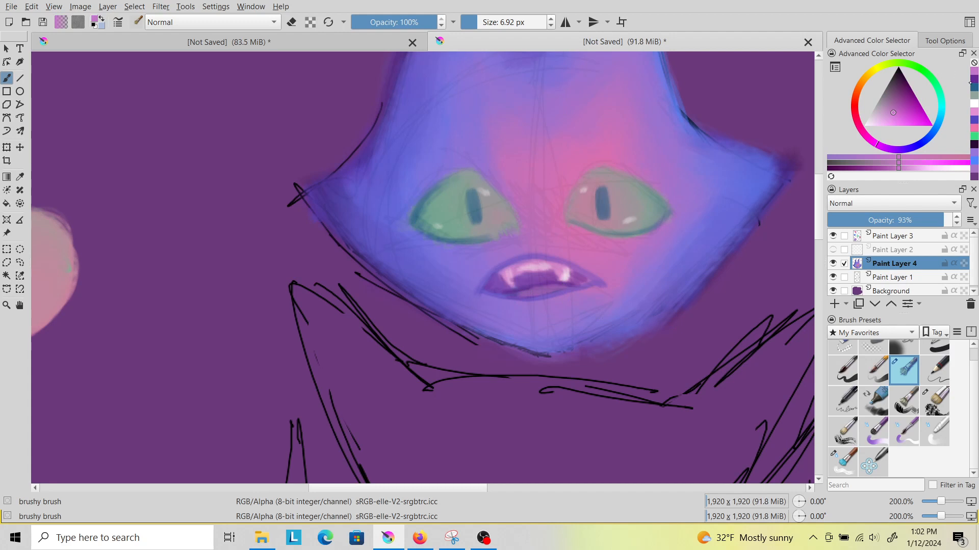
Line the upper outer edges of both eyes in dark teal-blue and restore Paint Layer 4 to 100% opacity
left_click(974, 78)
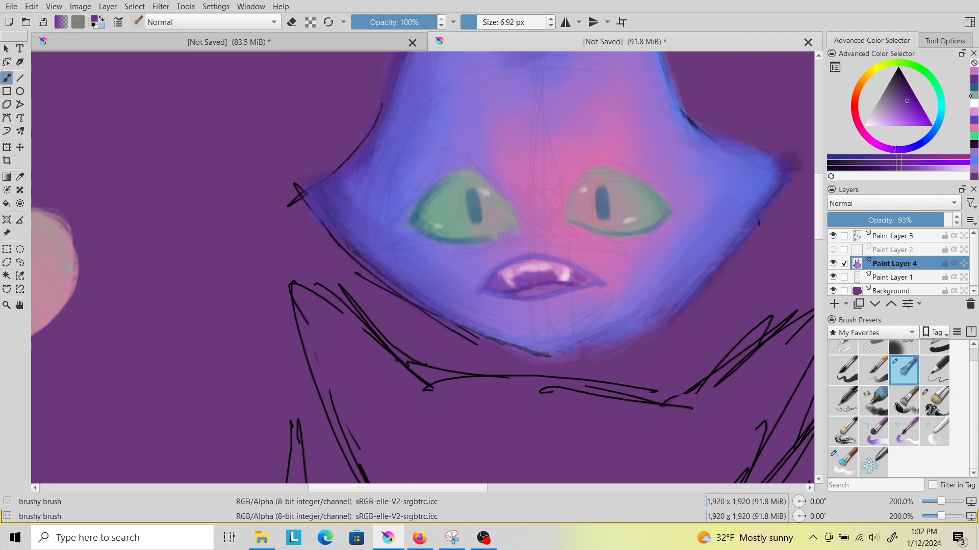
left_click(974, 86)
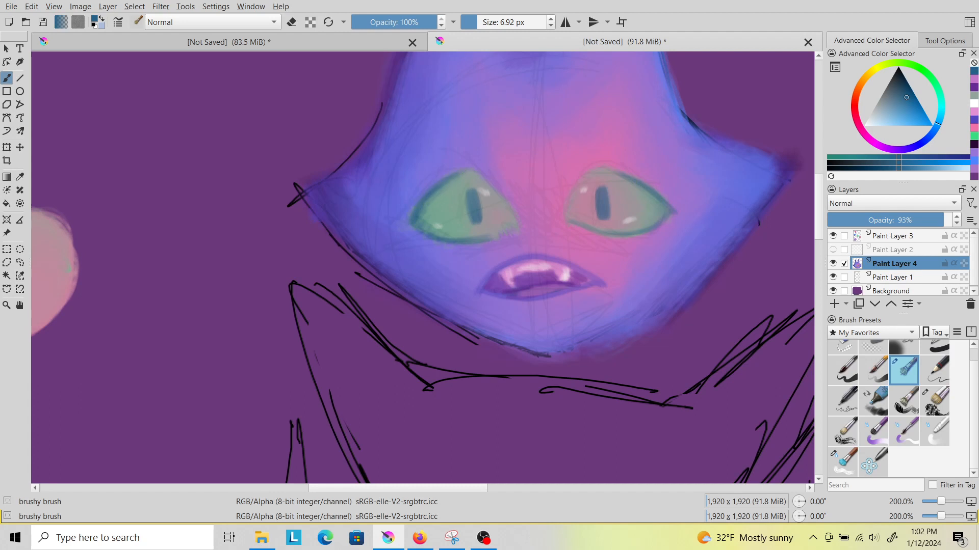
scroll(448, 190, "down", 4)
scroll(471, 232, "up", 3)
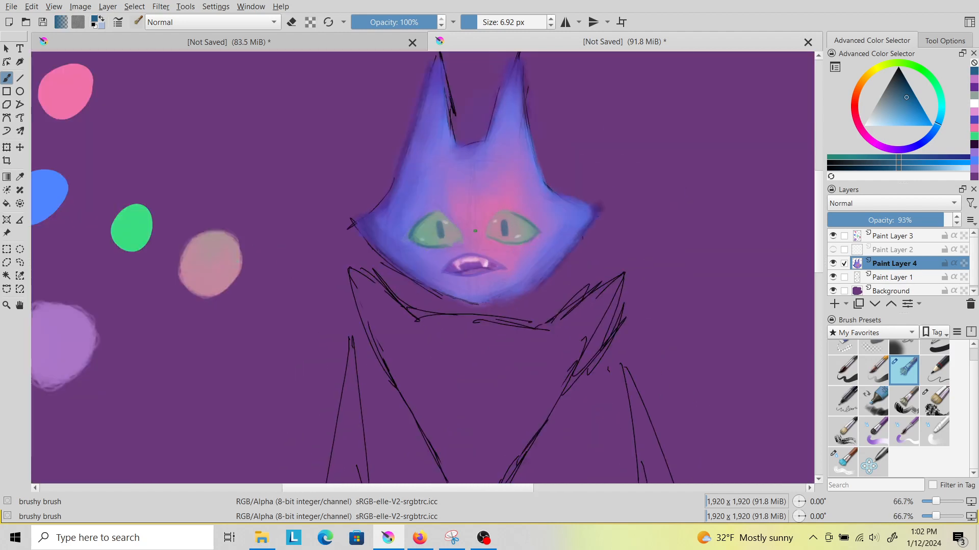
left_click_drag(942, 215, 952, 219)
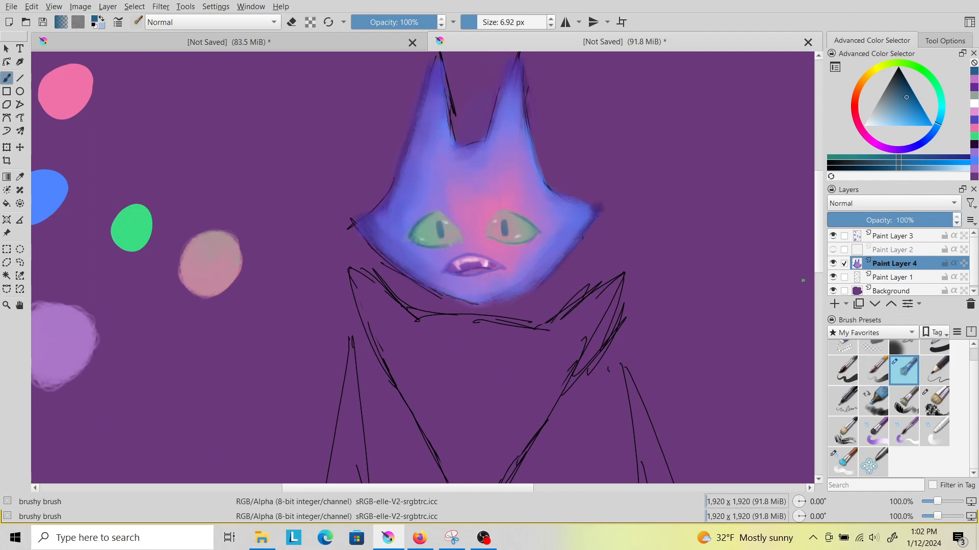
Add pink touches around the white highlights of both eyes and a pink dot near the pink-side eye's outer corner
scroll(519, 234, "up", 5)
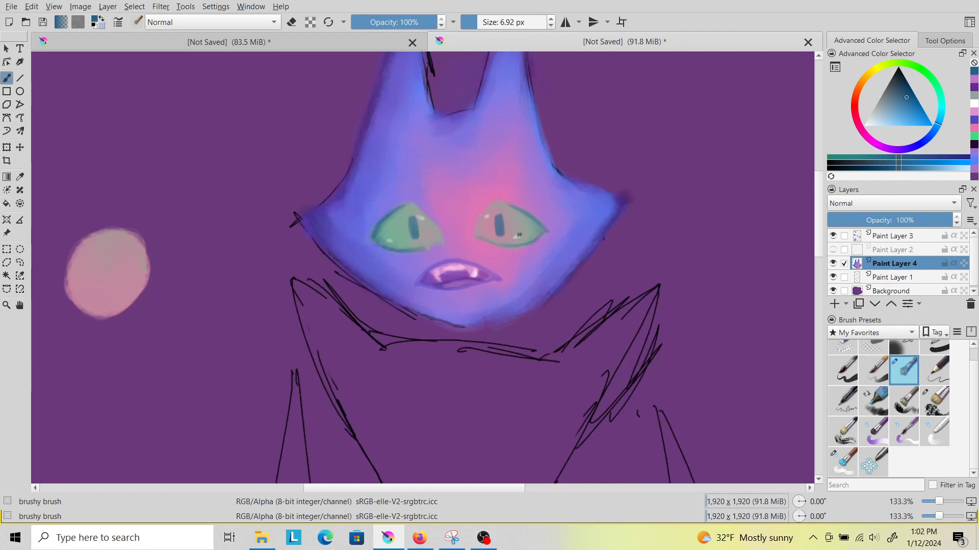
left_click(975, 128)
left_click_drag(493, 248, 519, 238)
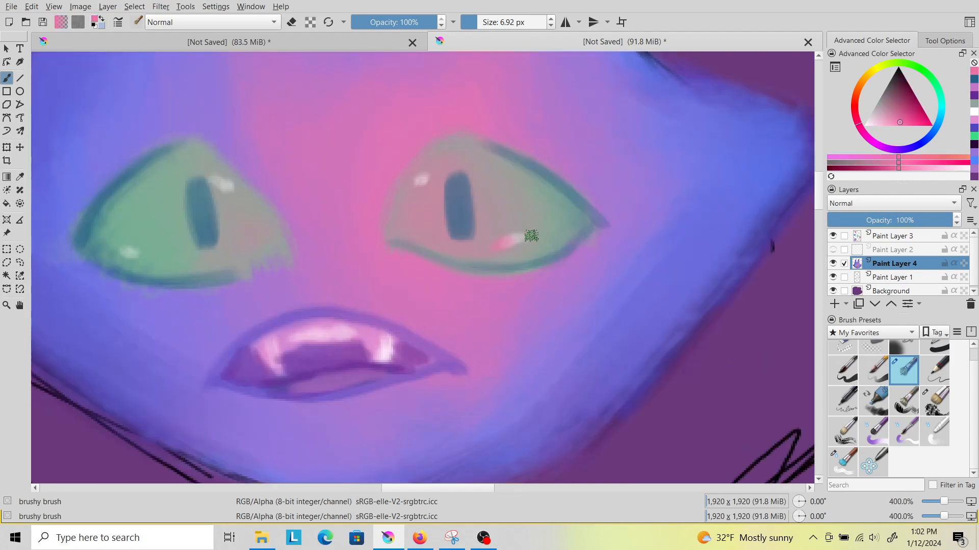
left_click(559, 213)
left_click(421, 180)
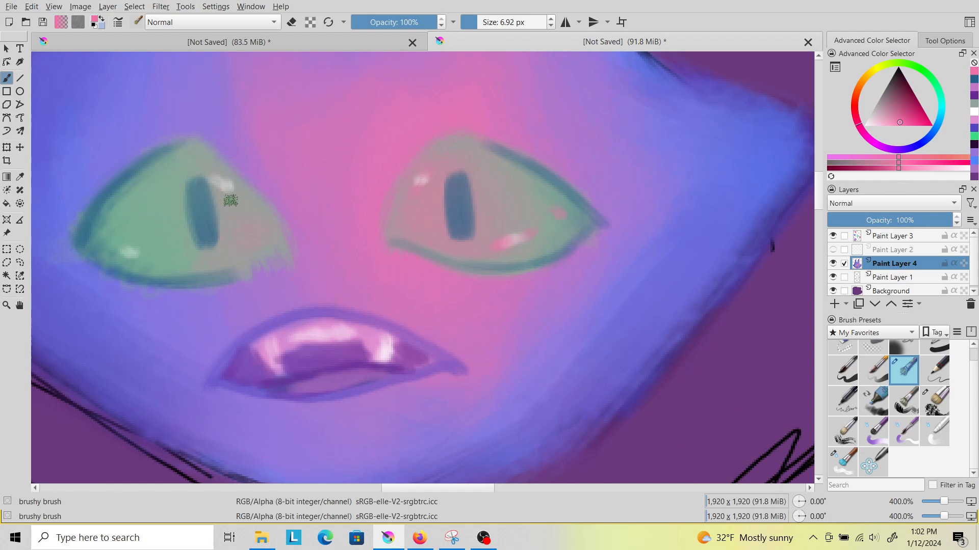
mouse_move(230, 192)
left_mouse_down()
mouse_move(203, 170)
mouse_move(212, 173)
left_mouse_up()
left_click(126, 251)
Paint a pink reflection inside each slit pupil and tone down the bluer-side one with dark teal-blue
left_click_drag(456, 191, 458, 183)
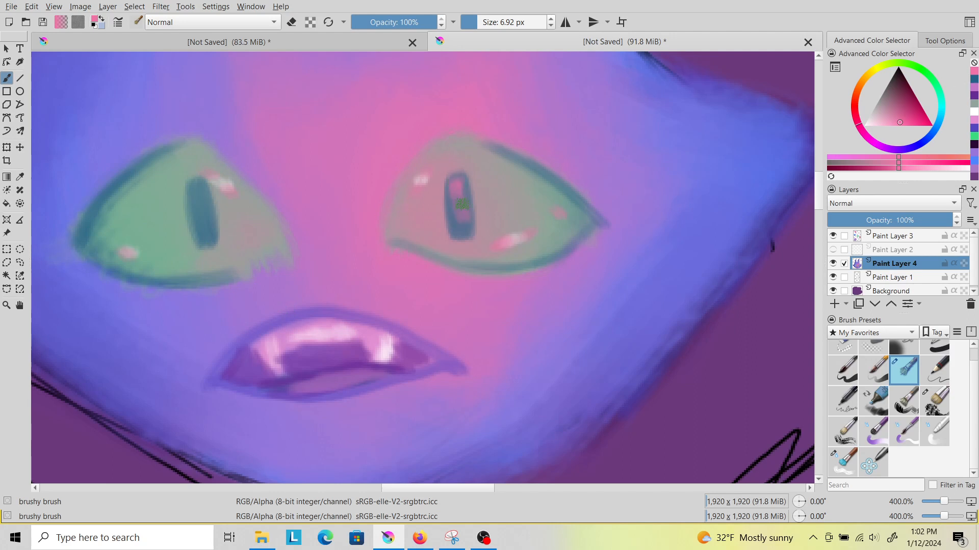
left_click_drag(209, 223, 198, 190)
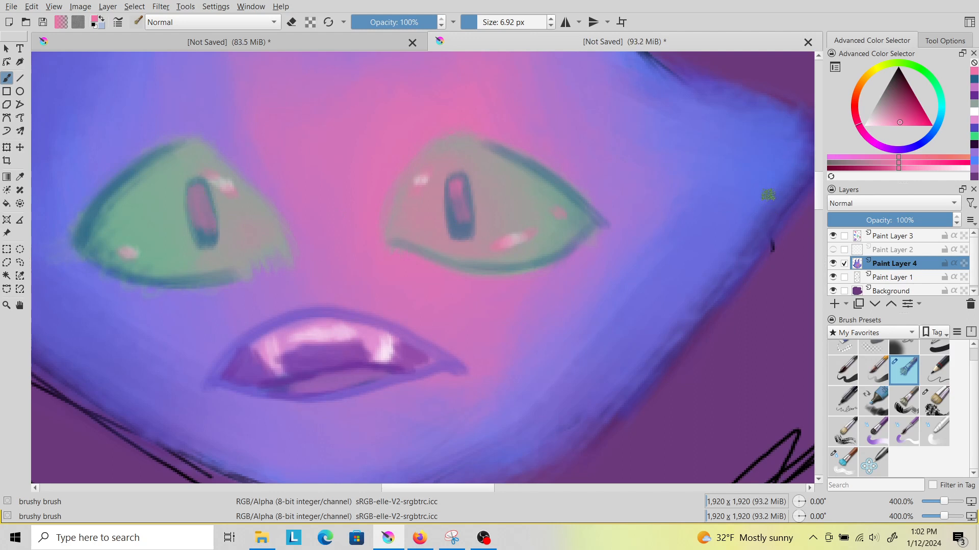
key("x")
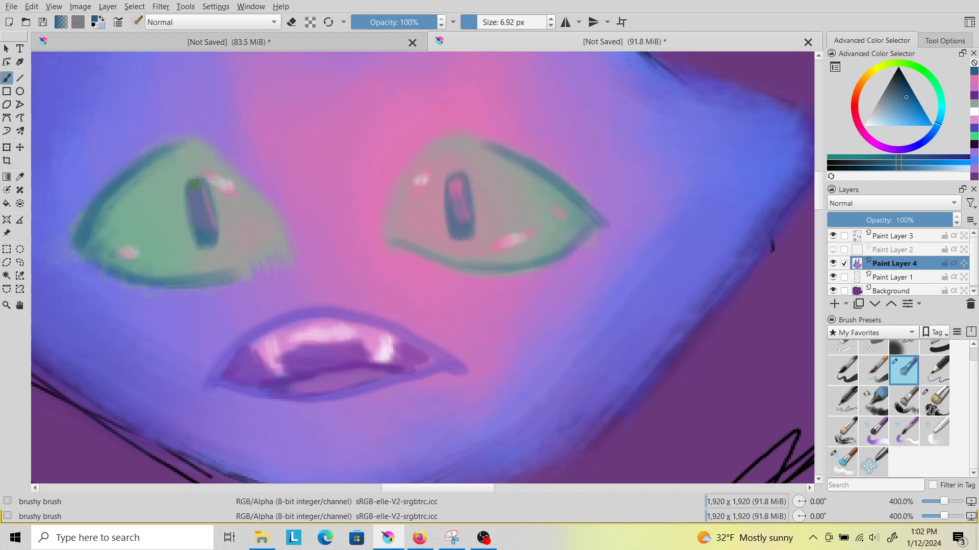
Hide the black line sketch on Paint Layer 1, keeping Paint Layer 4 as the only selected layer
scroll(220, 262, "down", 7)
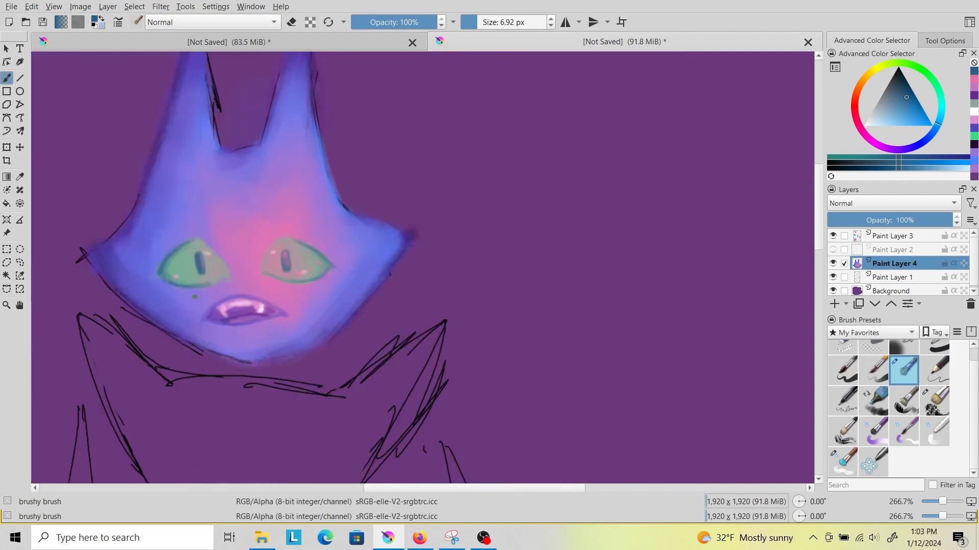
scroll(220, 262, "up", 1)
scroll(171, 265, "up", 2)
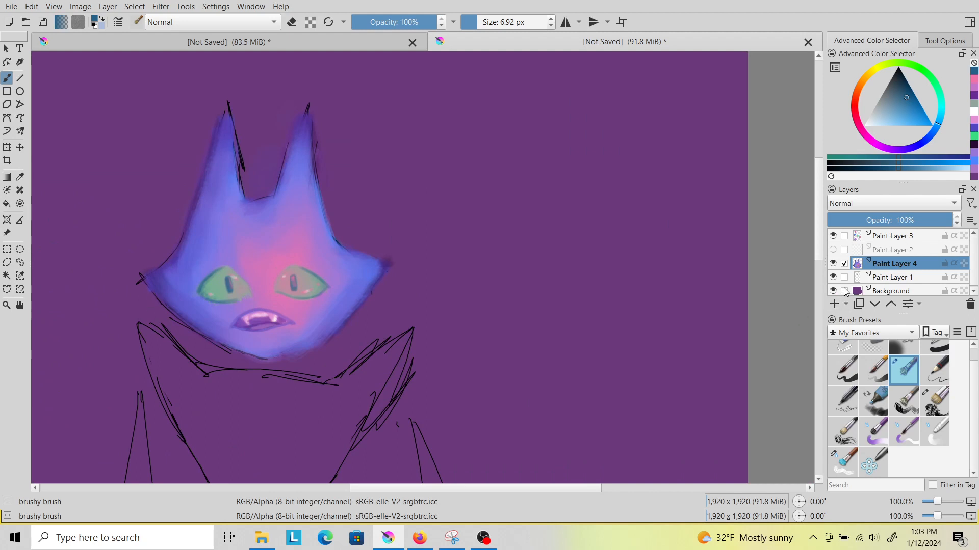
left_click(844, 278)
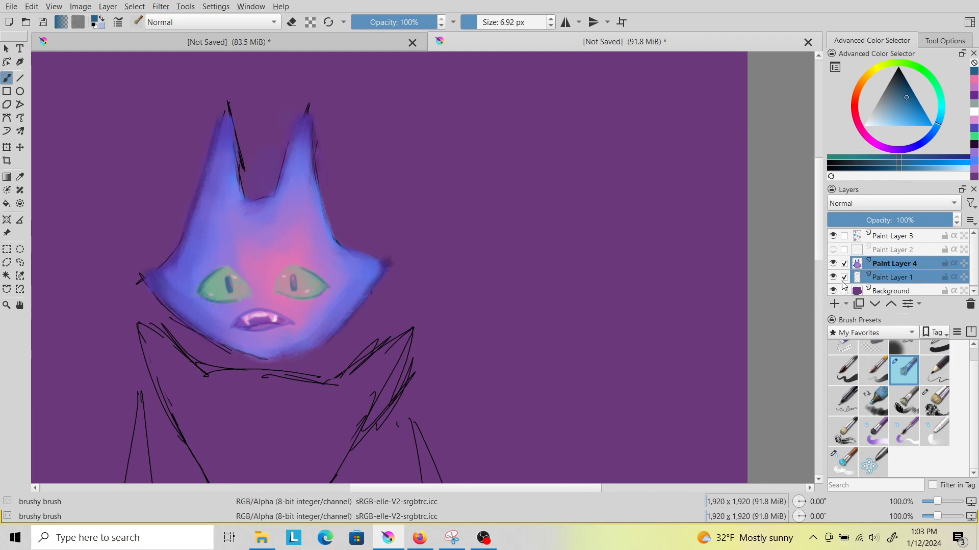
left_click(842, 280)
left_click(833, 278)
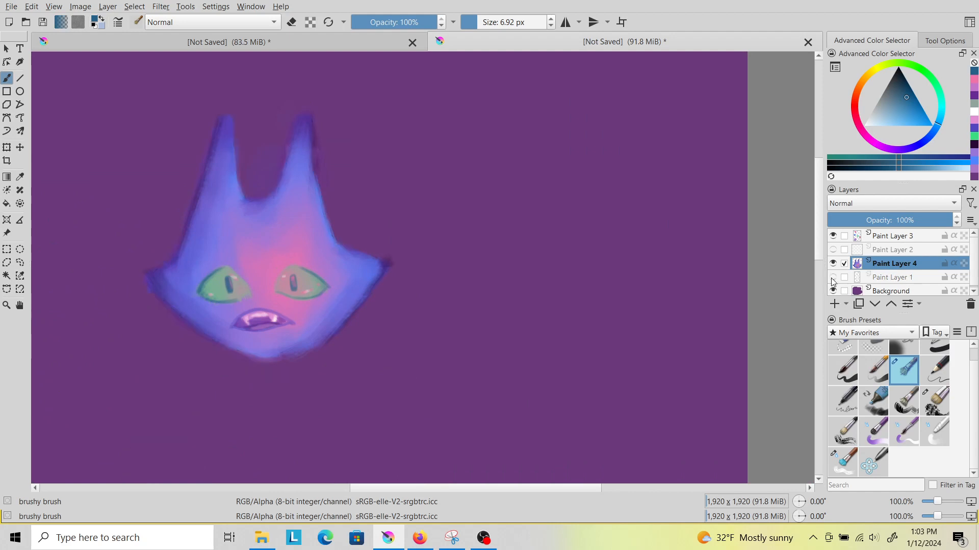
Erase the rough paint along the chin and lower jaw edges with the brushy brush at 41.16 px
scroll(521, 191, "down", 1)
scroll(521, 191, "down", 1)
scroll(364, 246, "up", 2)
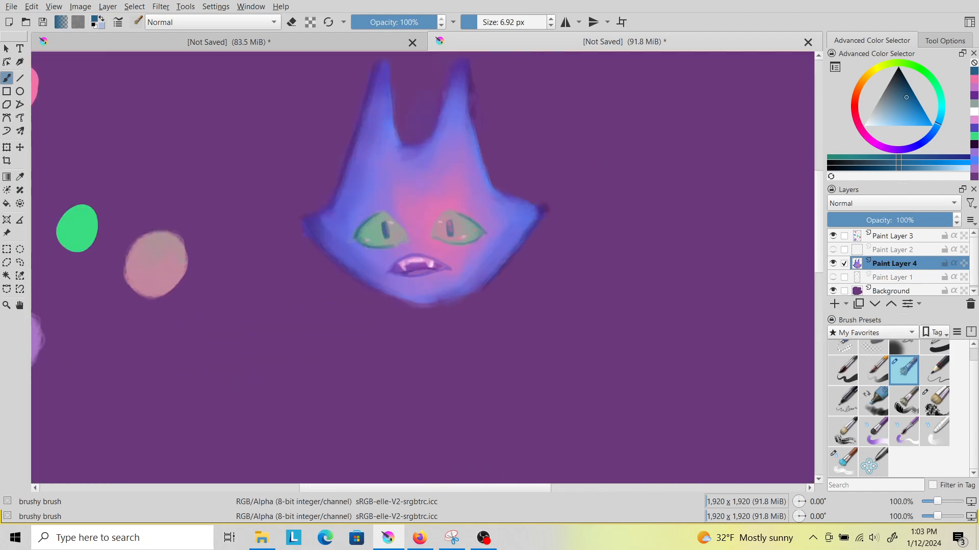
left_click(490, 22)
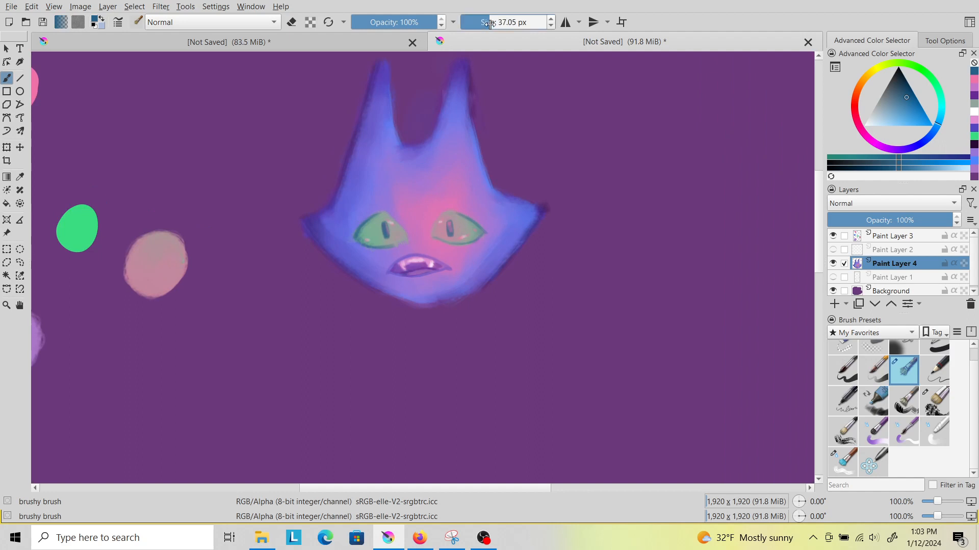
left_click(291, 22)
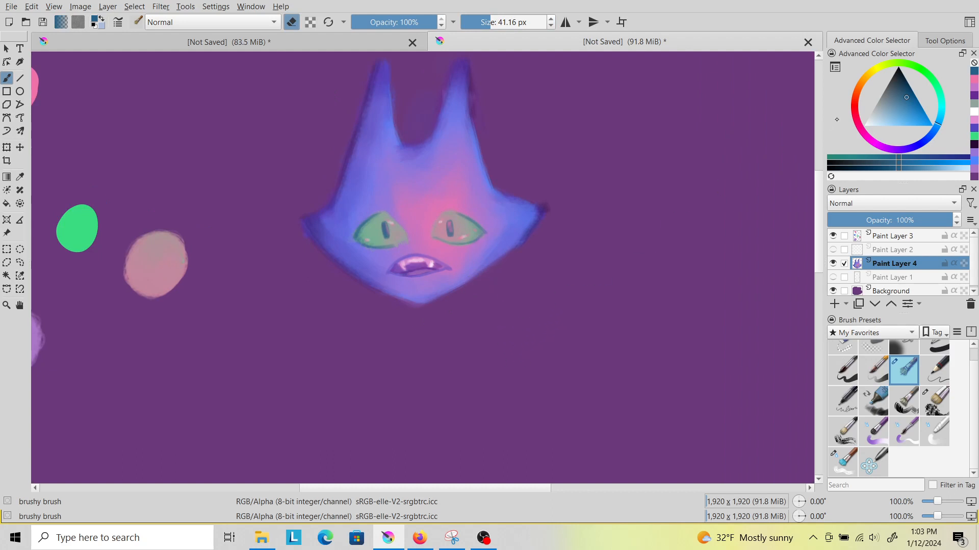
Soften the pink areas of the cheek and forehead with light orchid strokes at 41.16 px
left_click(972, 85)
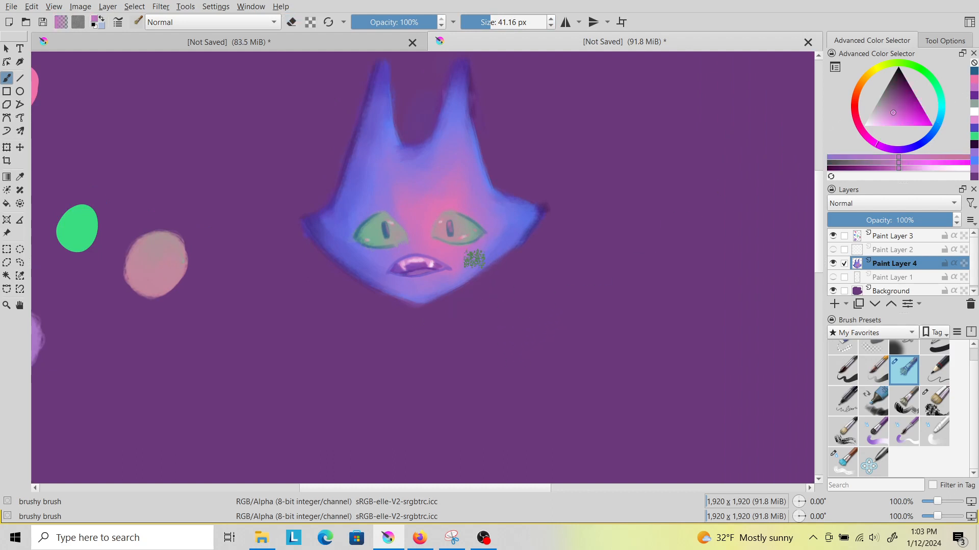
mouse_move(474, 255)
left_mouse_down()
mouse_move(454, 271)
mouse_move(478, 260)
mouse_move(467, 273)
mouse_move(474, 259)
left_mouse_up()
mouse_move(453, 189)
left_mouse_down()
mouse_move(458, 168)
mouse_move(472, 196)
mouse_move(443, 179)
left_mouse_up()
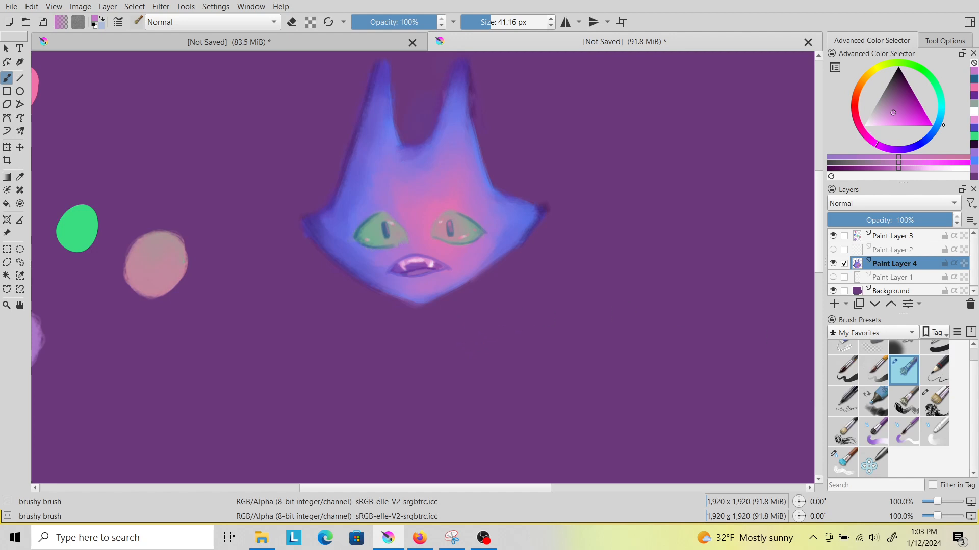
Paint an indigo-blue eyebrow above each eye with the brushy brush at 58% opacity and 11.58 px
left_click(973, 129)
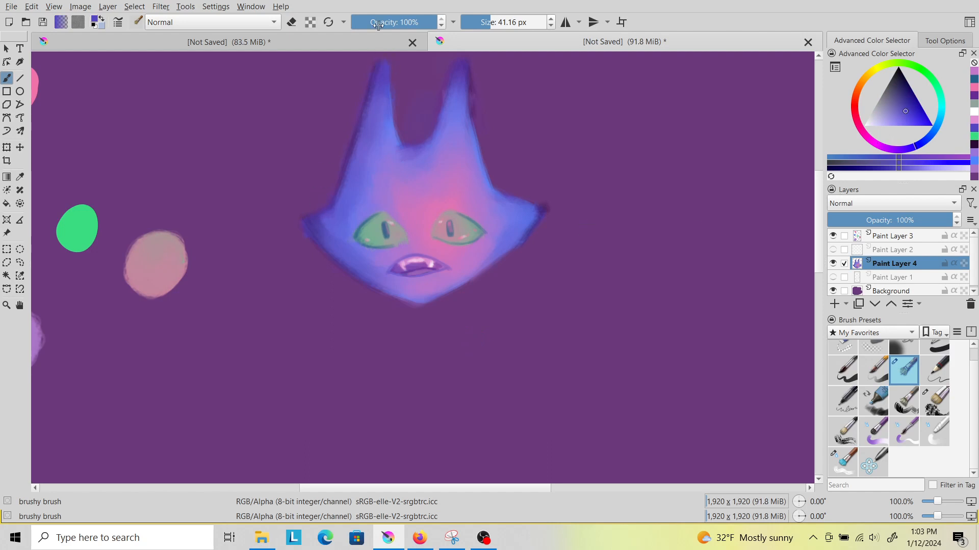
left_click(401, 22)
left_click(490, 19)
left_click(480, 21)
left_click_drag(456, 190, 476, 205)
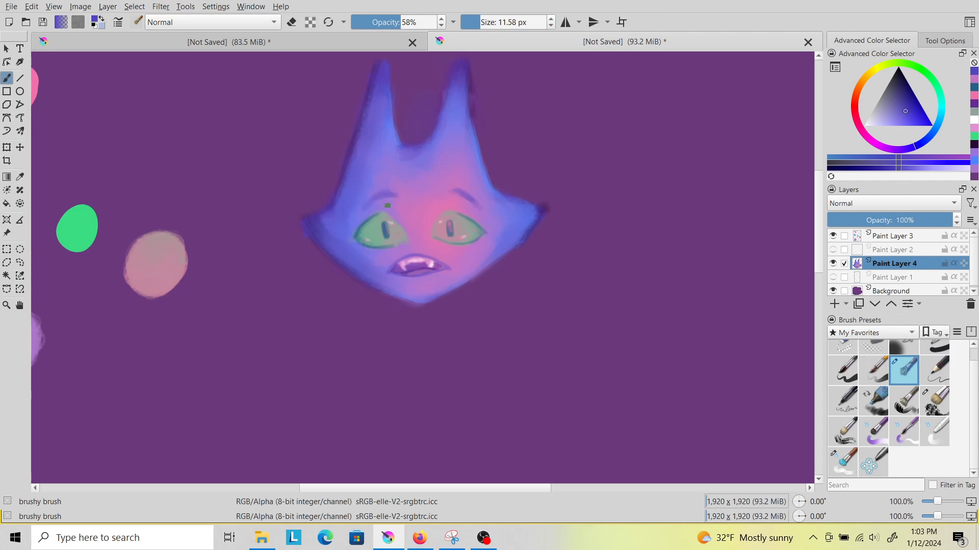
Erase the rough paint around the ear tips and the pointed cheek corner at 100% opacity and 11.58 px
left_click_drag(403, 22, 440, 22)
key("e")
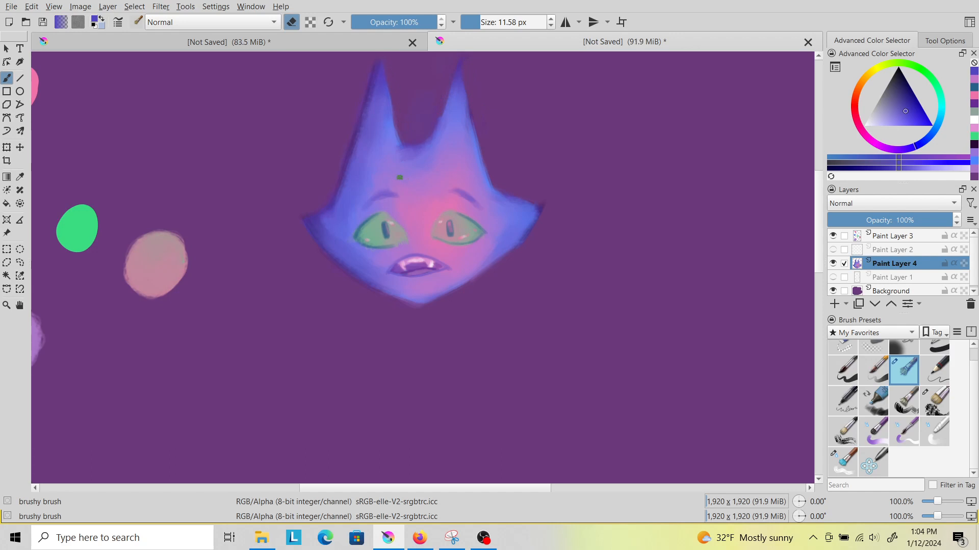
scroll(436, 112, "down", 2)
scroll(447, 207, "down", 1)
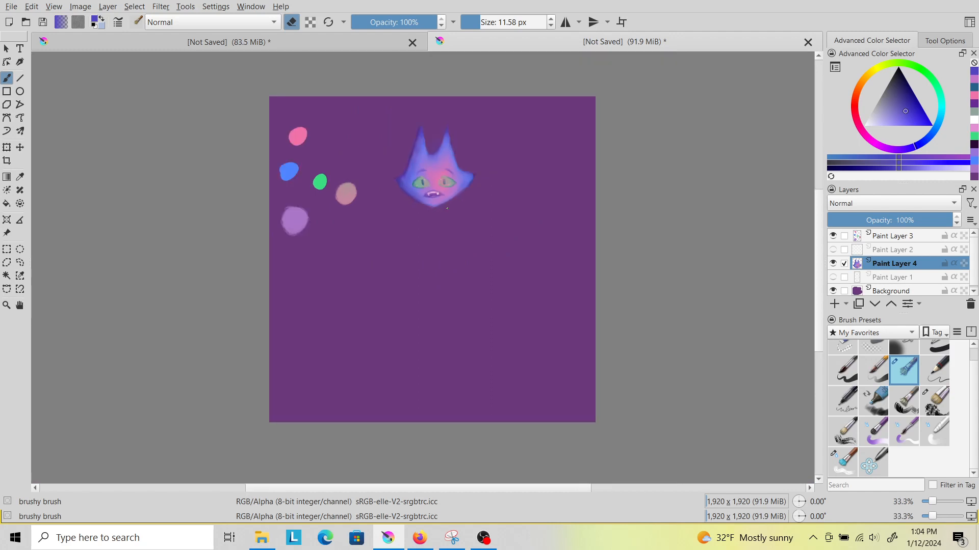
scroll(438, 115, "up", 2)
scroll(497, 236, "up", 1)
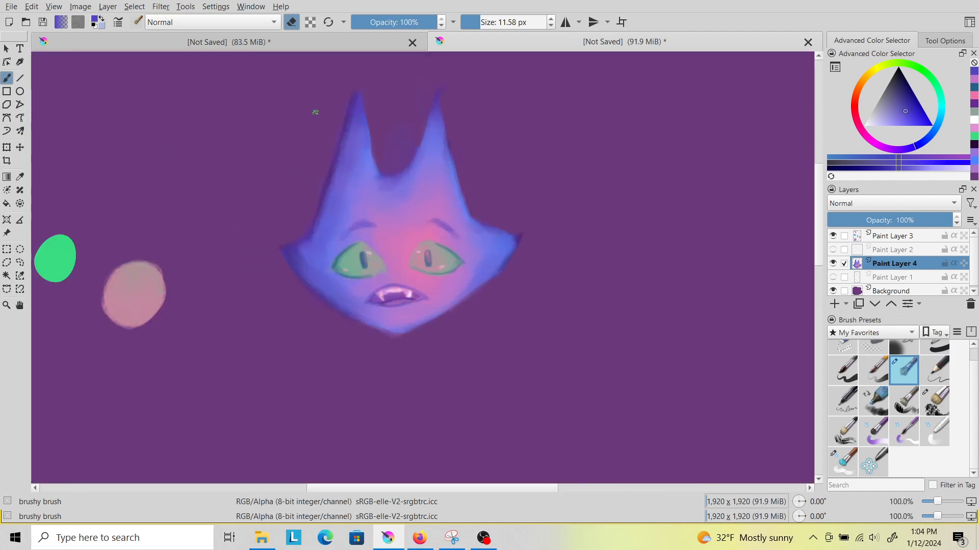
scroll(315, 112, "up", 1)
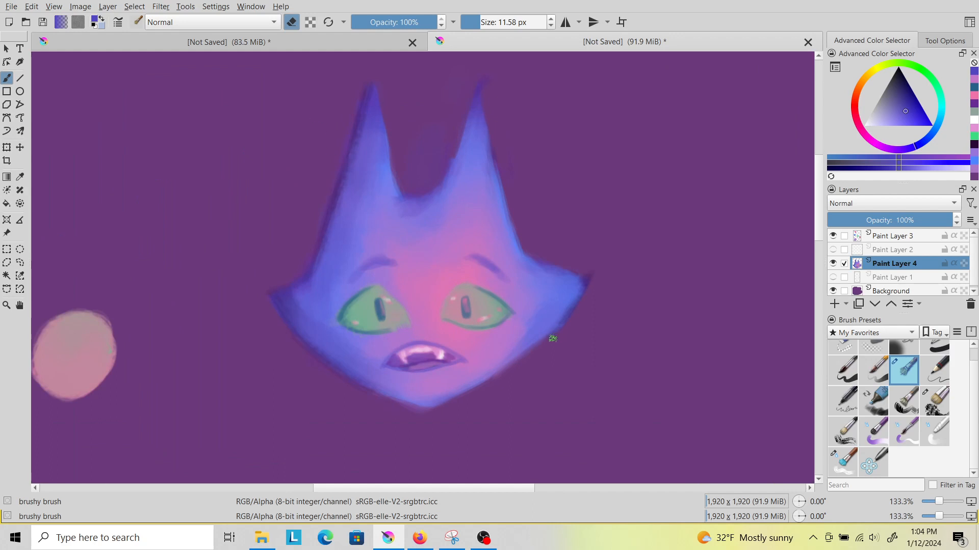
mouse_move(492, 533)
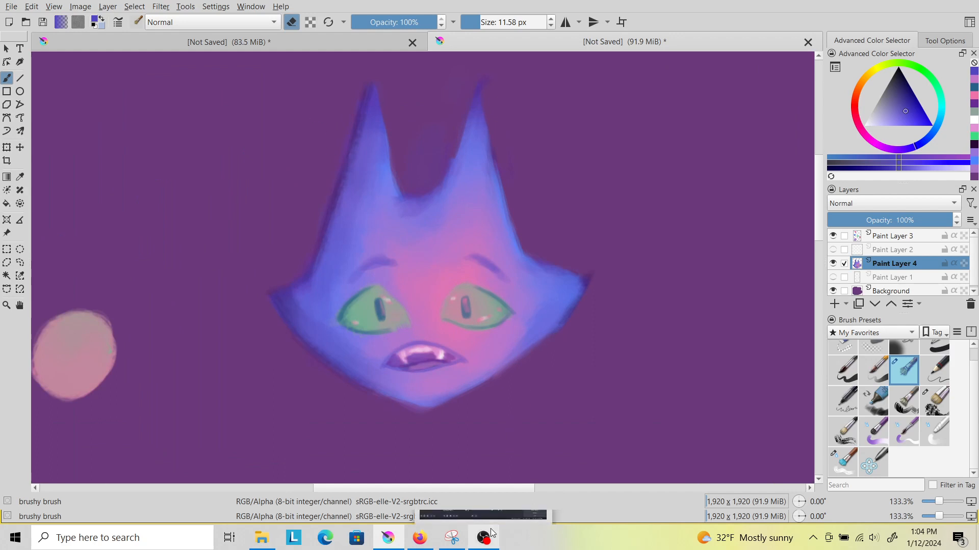